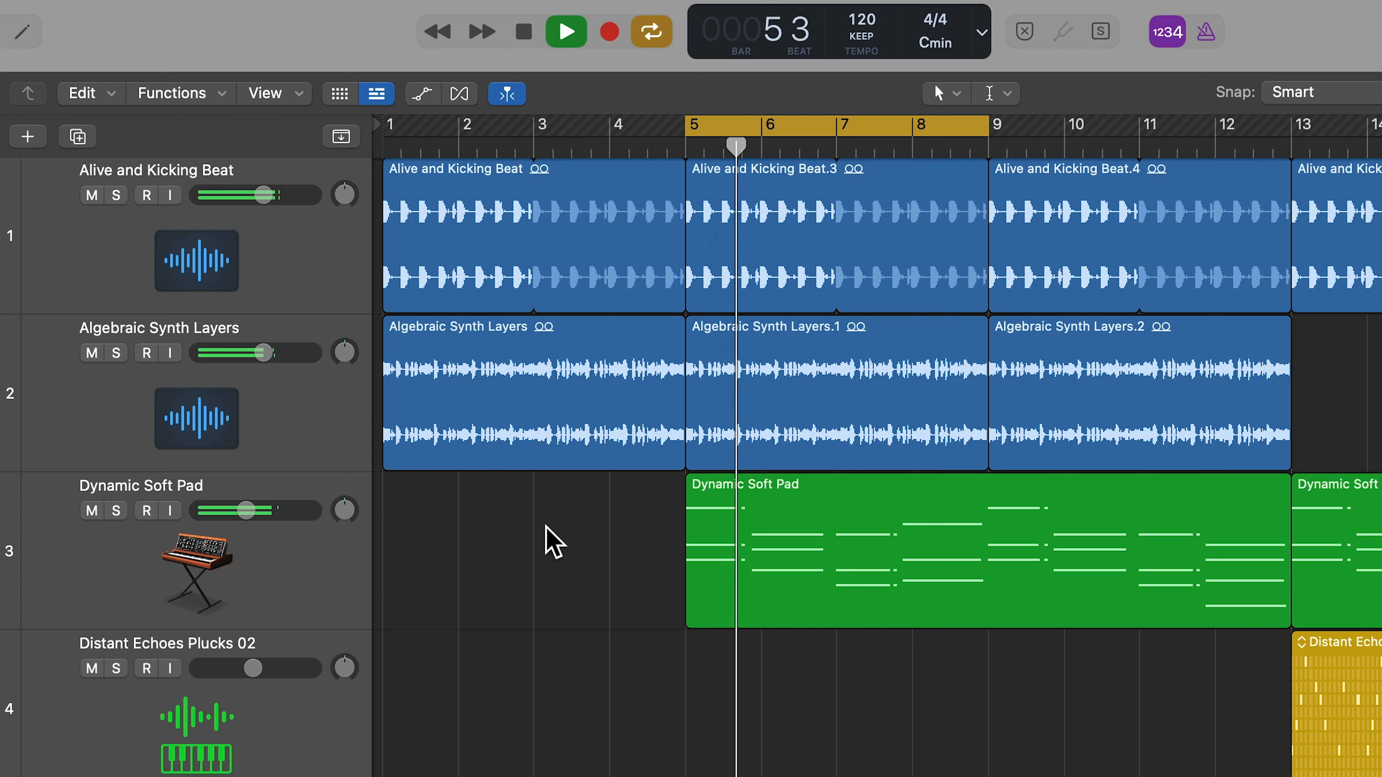
Step: Stop playback and step the playhead back three bars to bar 12
{"action": "key", "text": "space"}
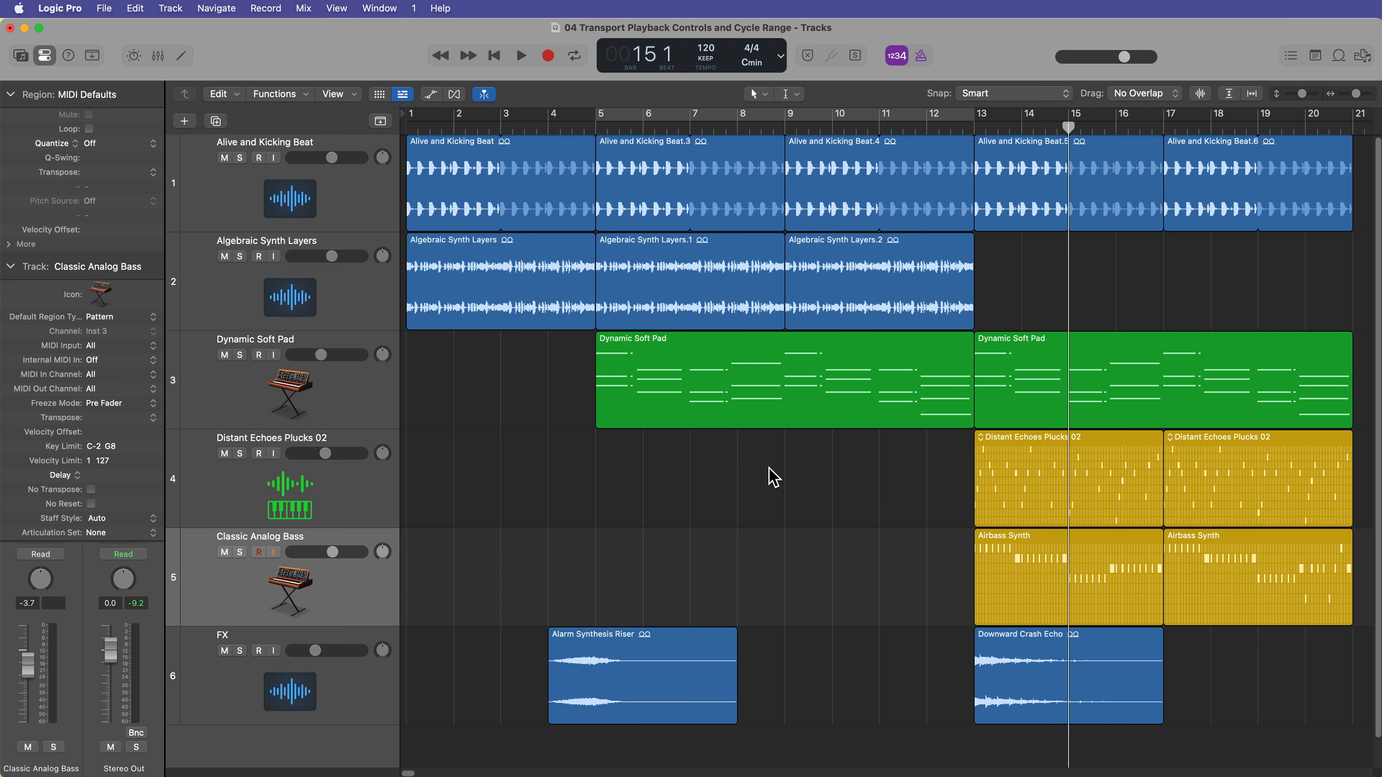
{"action": "key", "text": "comma"}
{"action": "key", "text": "comma"}
{"action": "key", "text": "comma"}
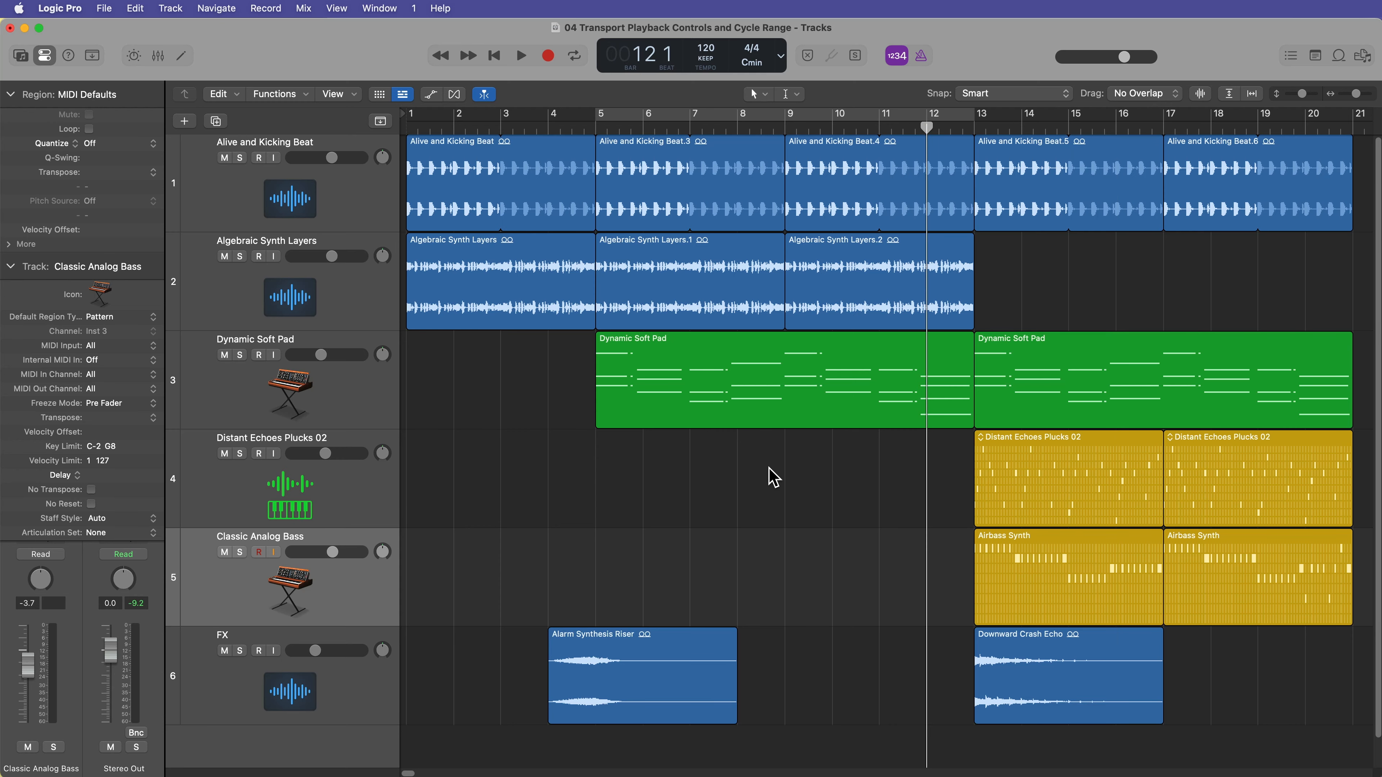
Step: Step the playhead forward three bars from bar 12, and back eleven bars one at a time
{"action": "key", "text": "period"}
{"action": "key", "text": "period"}
{"action": "key", "text": "period"}
{"action": "key", "text": "comma"}
{"action": "key", "text": "comma"}
{"action": "key", "text": "comma"}
{"action": "key", "text": "comma"}
{"action": "key", "text": "comma"}
{"action": "key", "text": "comma"}
{"action": "key", "text": "comma"}
{"action": "key", "text": "comma"}
{"action": "key", "text": "comma"}
{"action": "key", "text": "comma"}
{"action": "key", "text": "comma"}
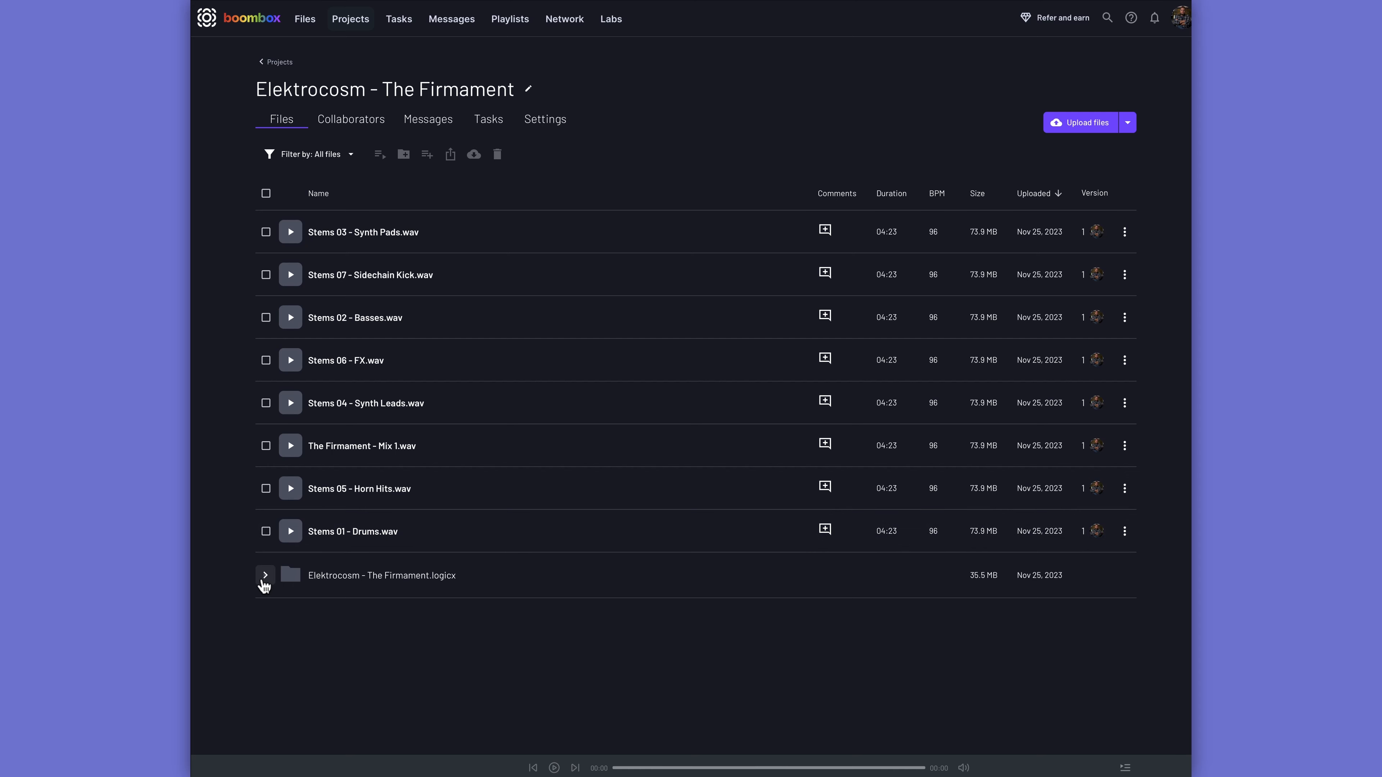
Step: In Boombox, expand the Elektrocosm - The Firmament.logicx folder and read through the comments on Running Out of Time - Mix
{"action": "left_click", "coordinate": [265, 577]}
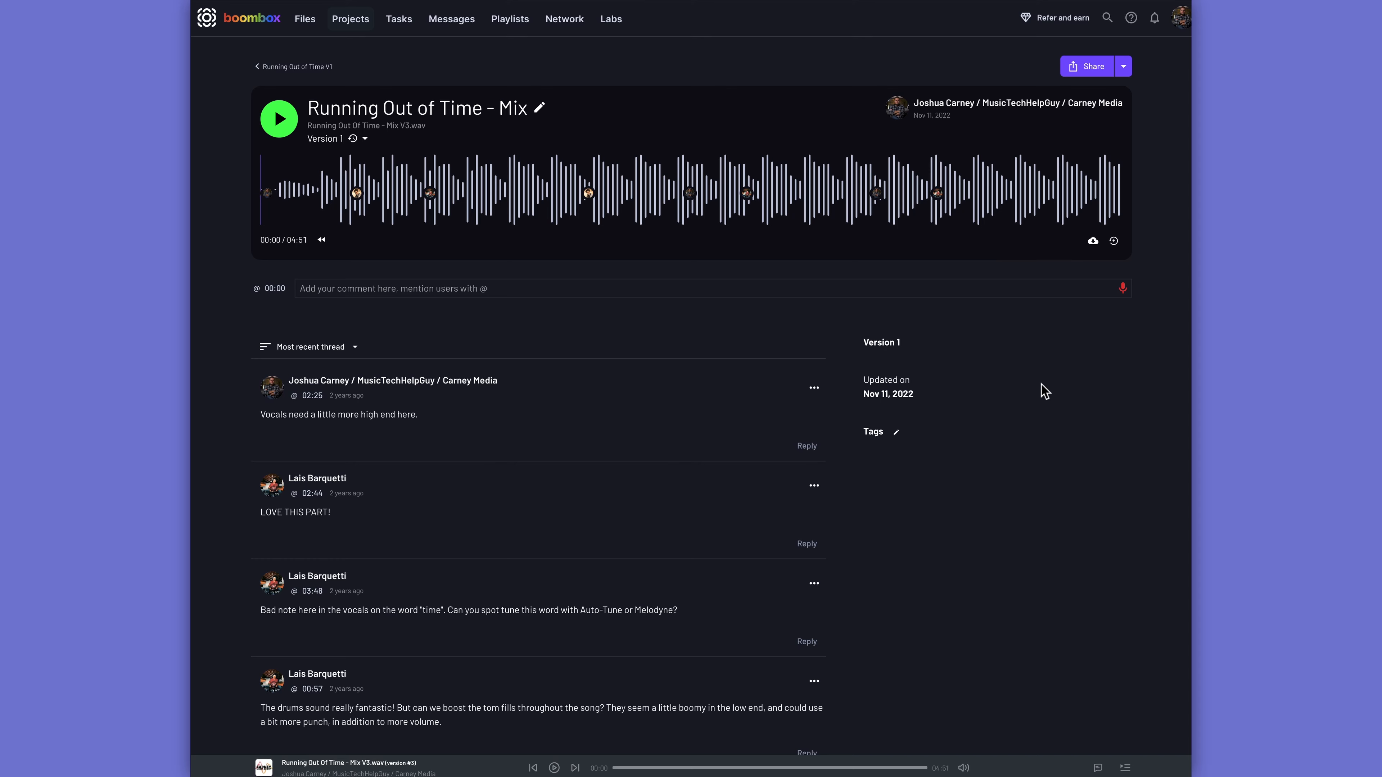
{"action": "scroll", "coordinate": [360, 207], "scroll_direction": "down", "scroll_amount": 8}
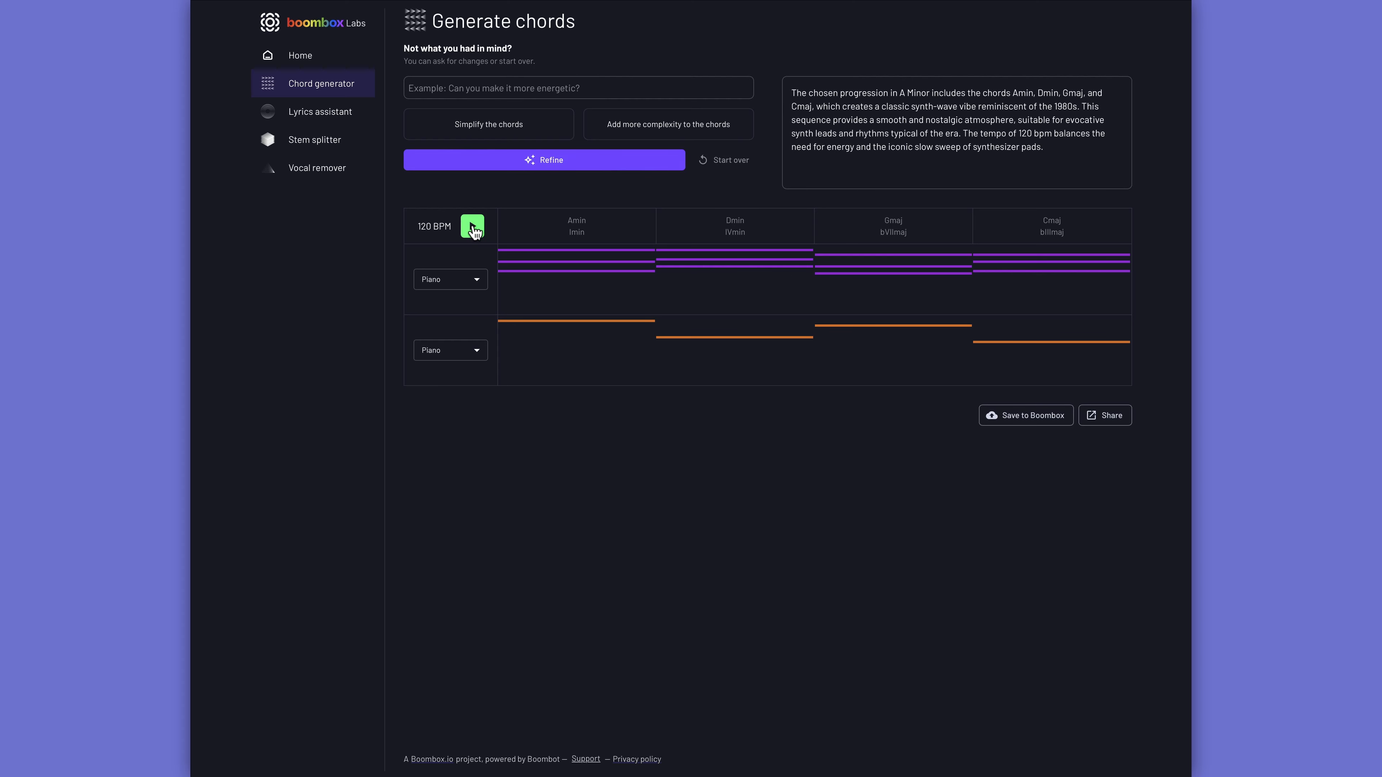
Step: Play the generated chord progression in Boombox Labs, and solo and unsolo the Vocals stem in the Stem splitter
{"action": "left_click", "coordinate": [472, 226]}
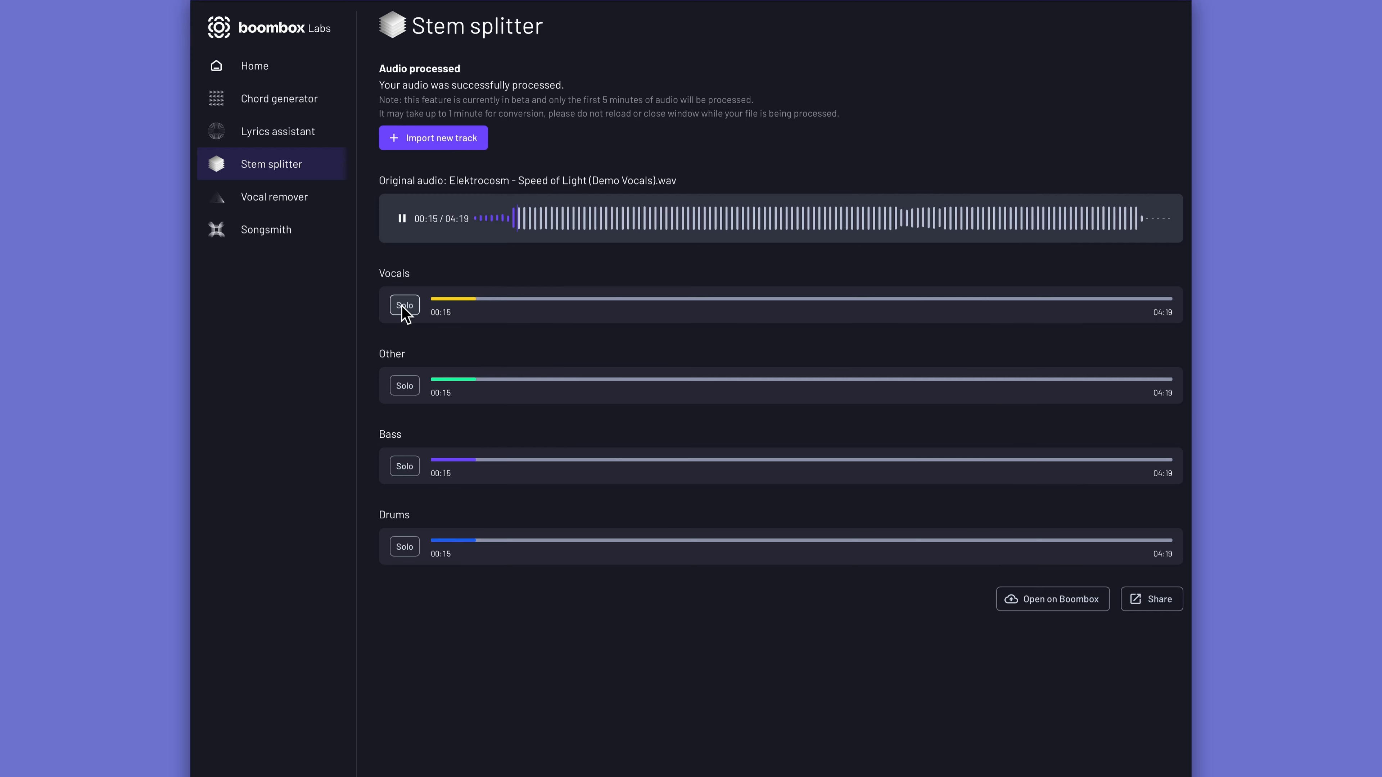
{"action": "left_click", "coordinate": [404, 306]}
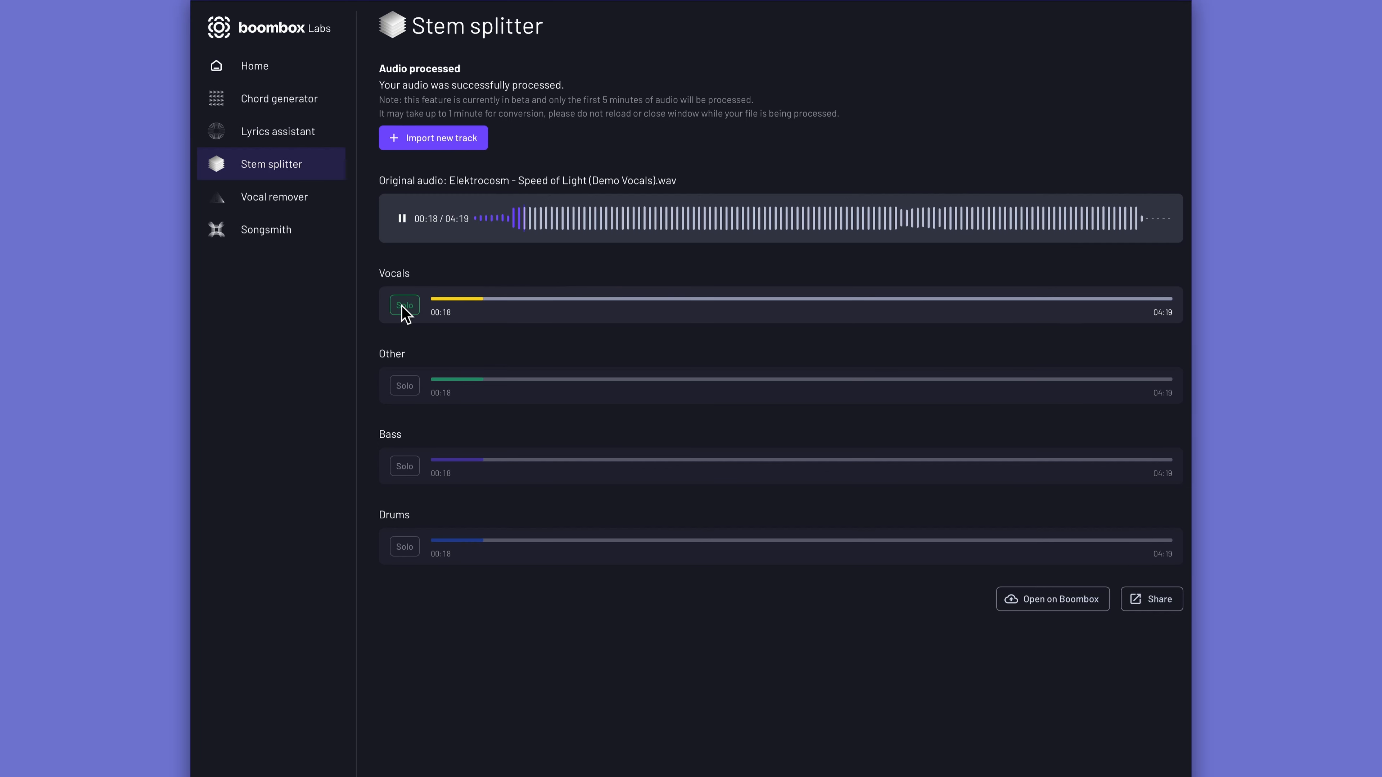
{"action": "left_click", "coordinate": [404, 306]}
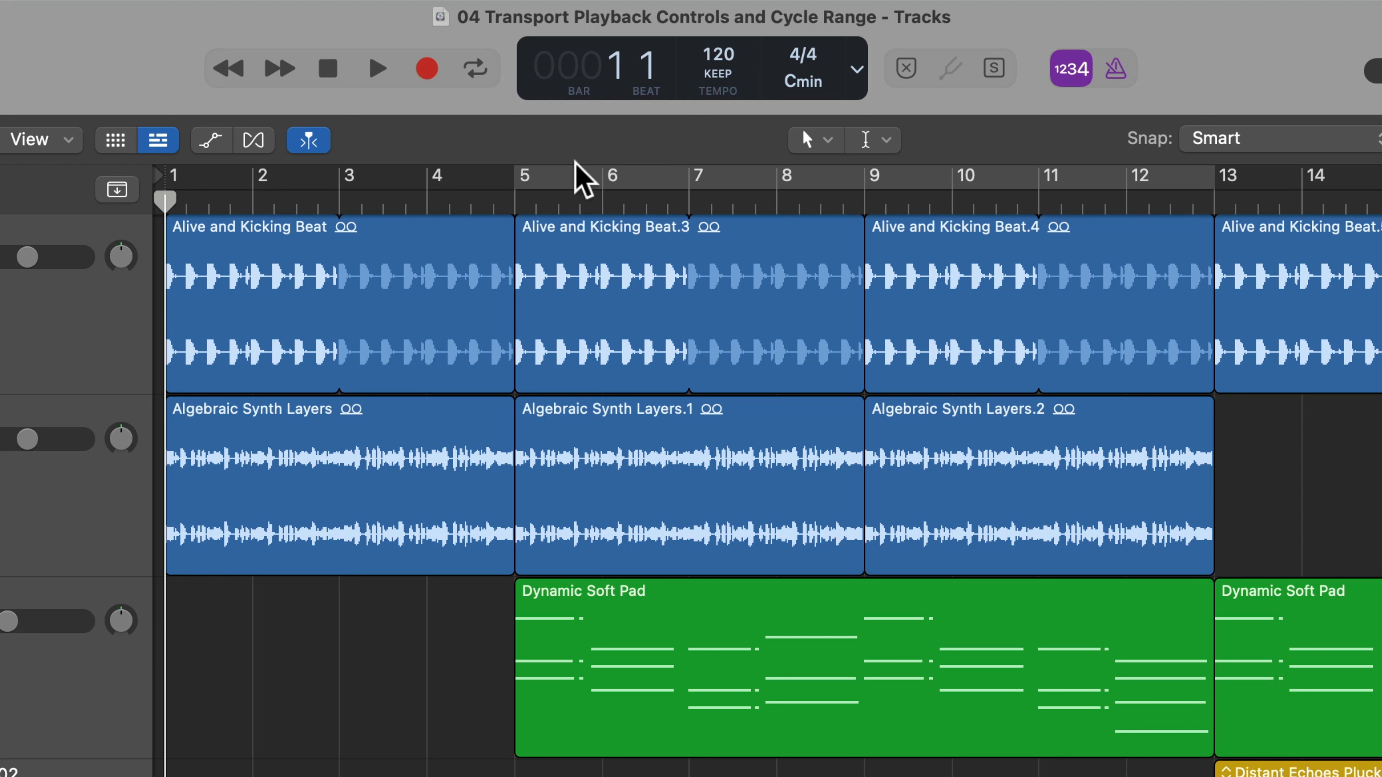
Step: In Logic Pro, switch the cycle range over bars 5 to 13 on and off again
{"action": "left_click", "coordinate": [582, 176]}
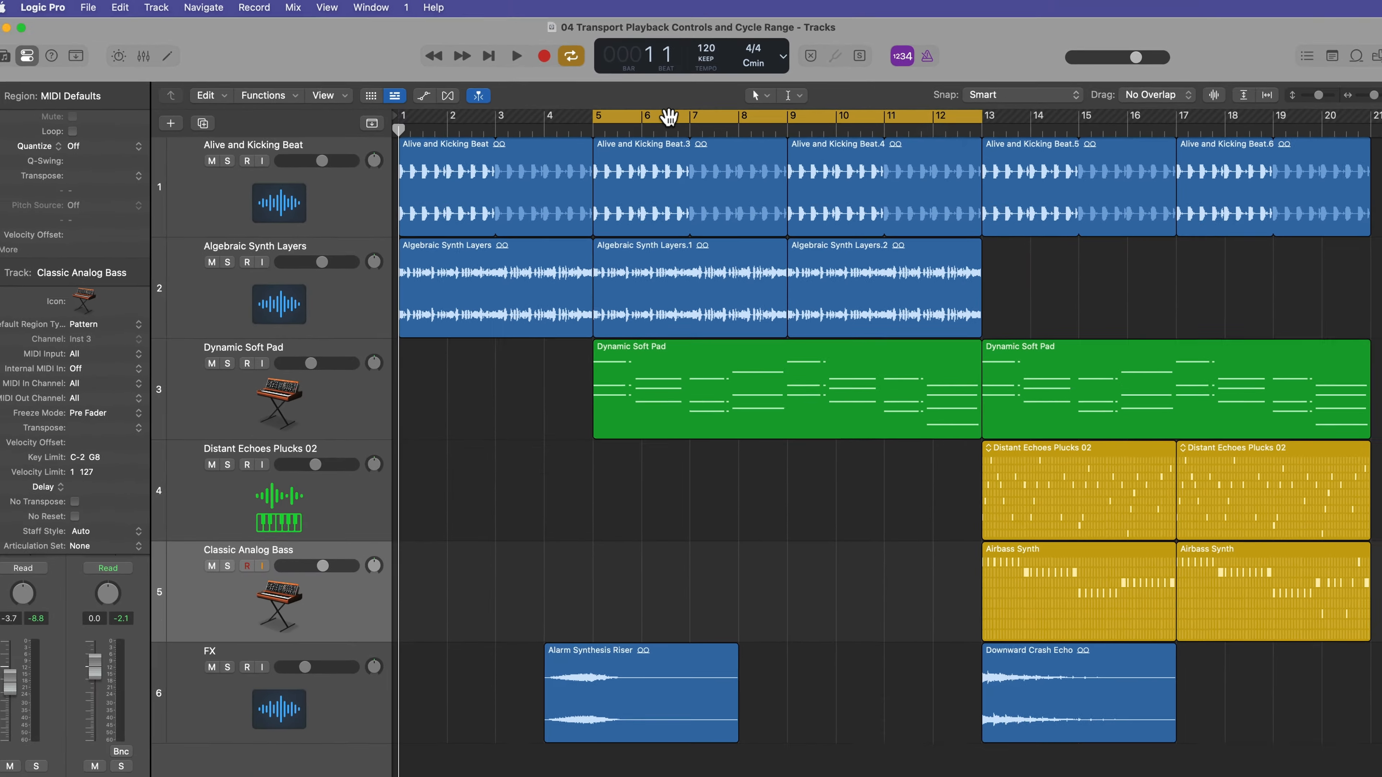
{"action": "left_click", "coordinate": [662, 187]}
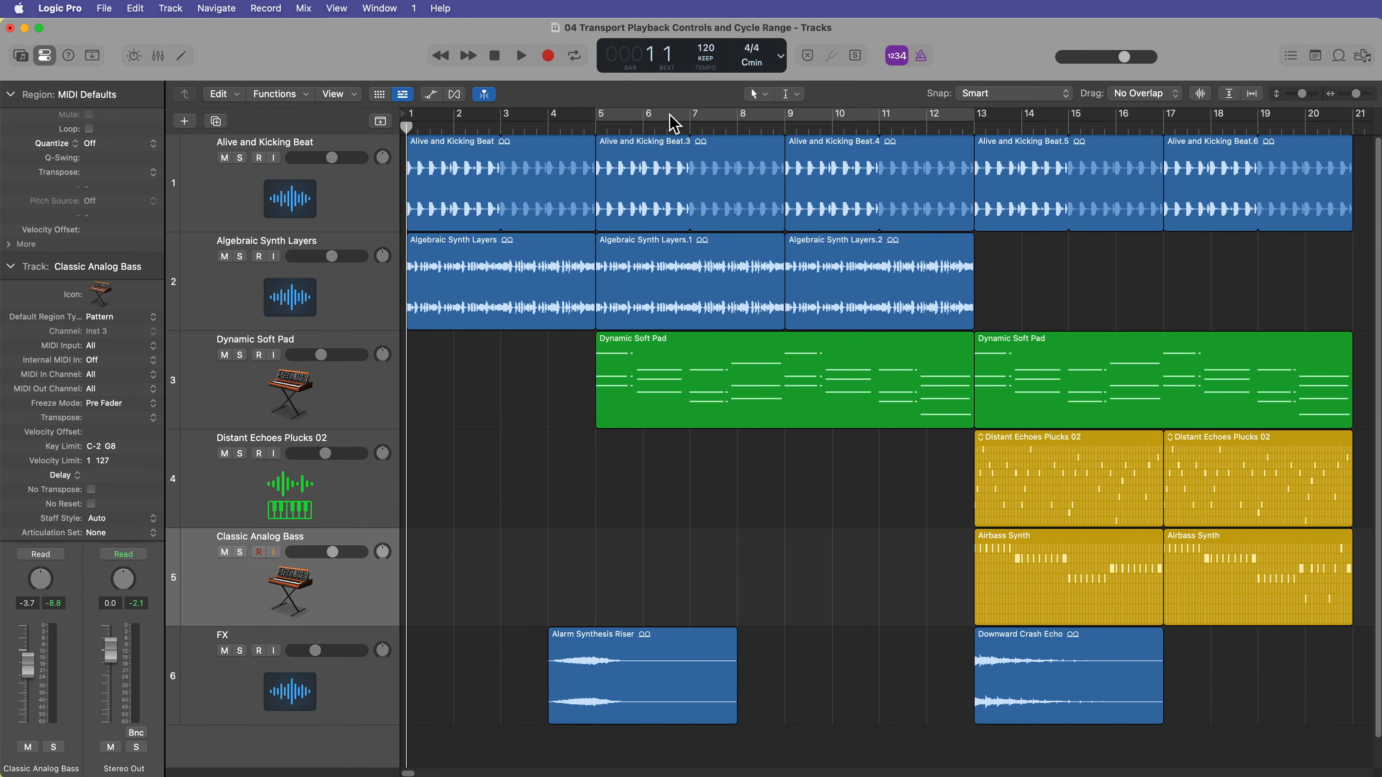
Step: Move the playhead along the ruler back to bar 1, and fast-forward and rewind it by bars to bar 8
{"action": "left_click", "coordinate": [650, 126]}
{"action": "left_click_drag", "start_coordinate": [643, 191], "coordinate": [399, 207]}
{"action": "triple_click", "coordinate": [467, 58]}
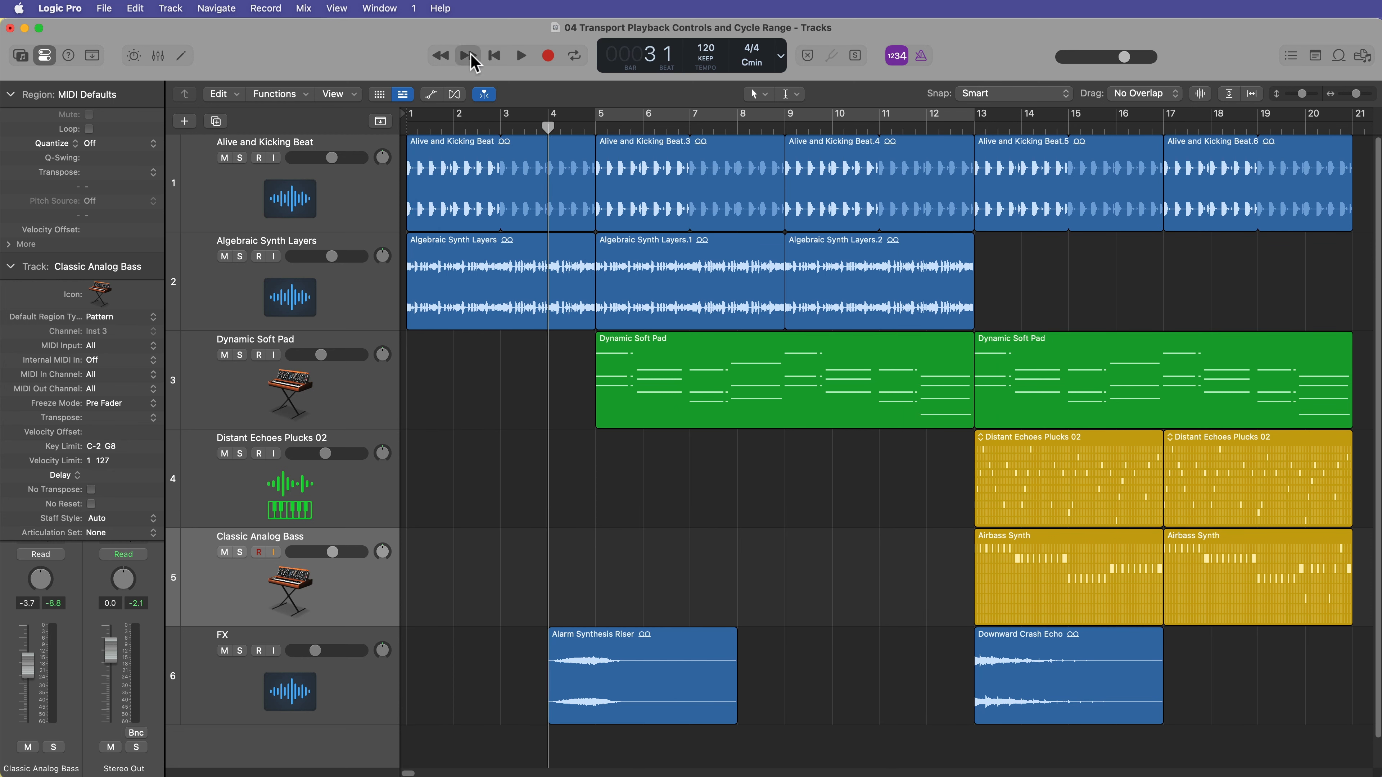
{"action": "triple_click", "coordinate": [466, 58]}
{"action": "double_click", "coordinate": [466, 57]}
{"action": "left_click", "coordinate": [443, 58]}
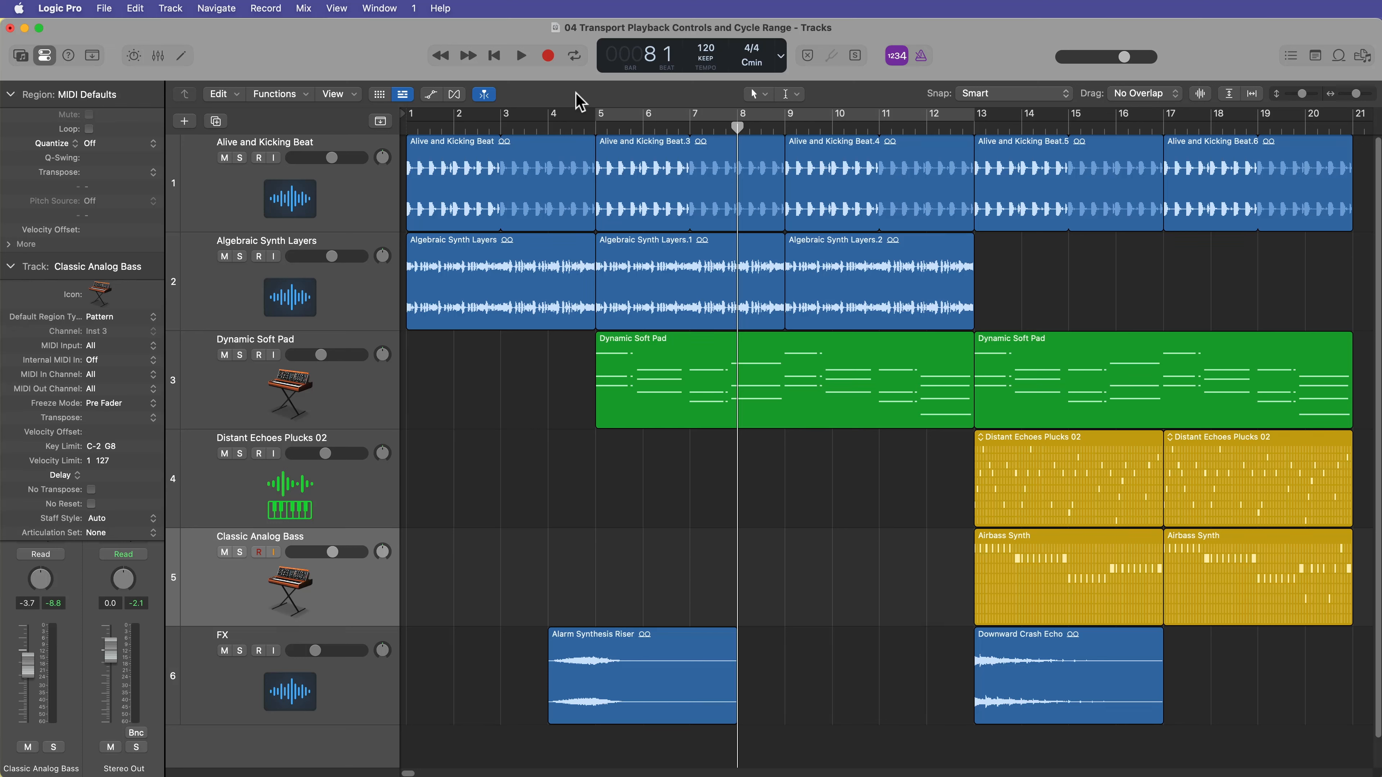
Step: Play the project from bar 1, stop playback, and move the playhead along the ruler to bar 7, beat 3
{"action": "key", "text": "Return"}
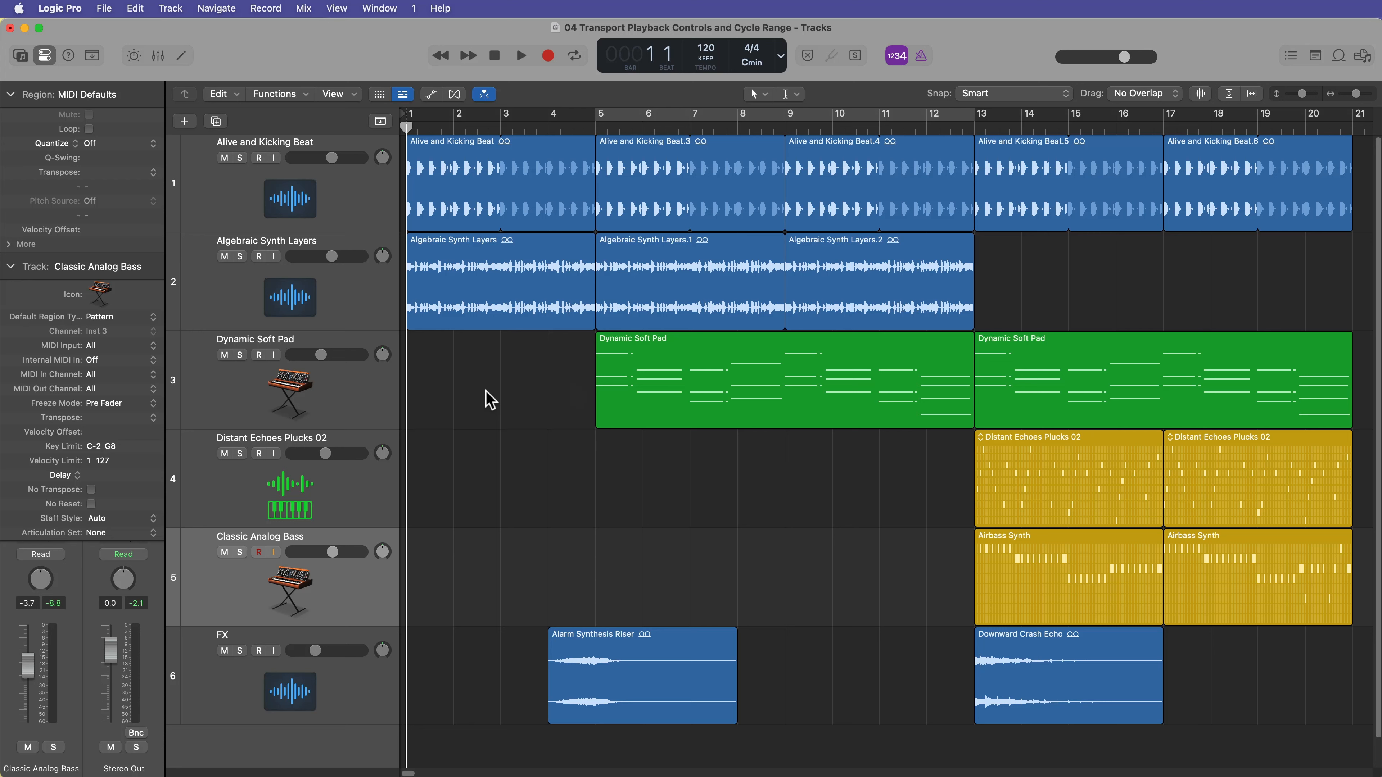
{"action": "key", "text": "space"}
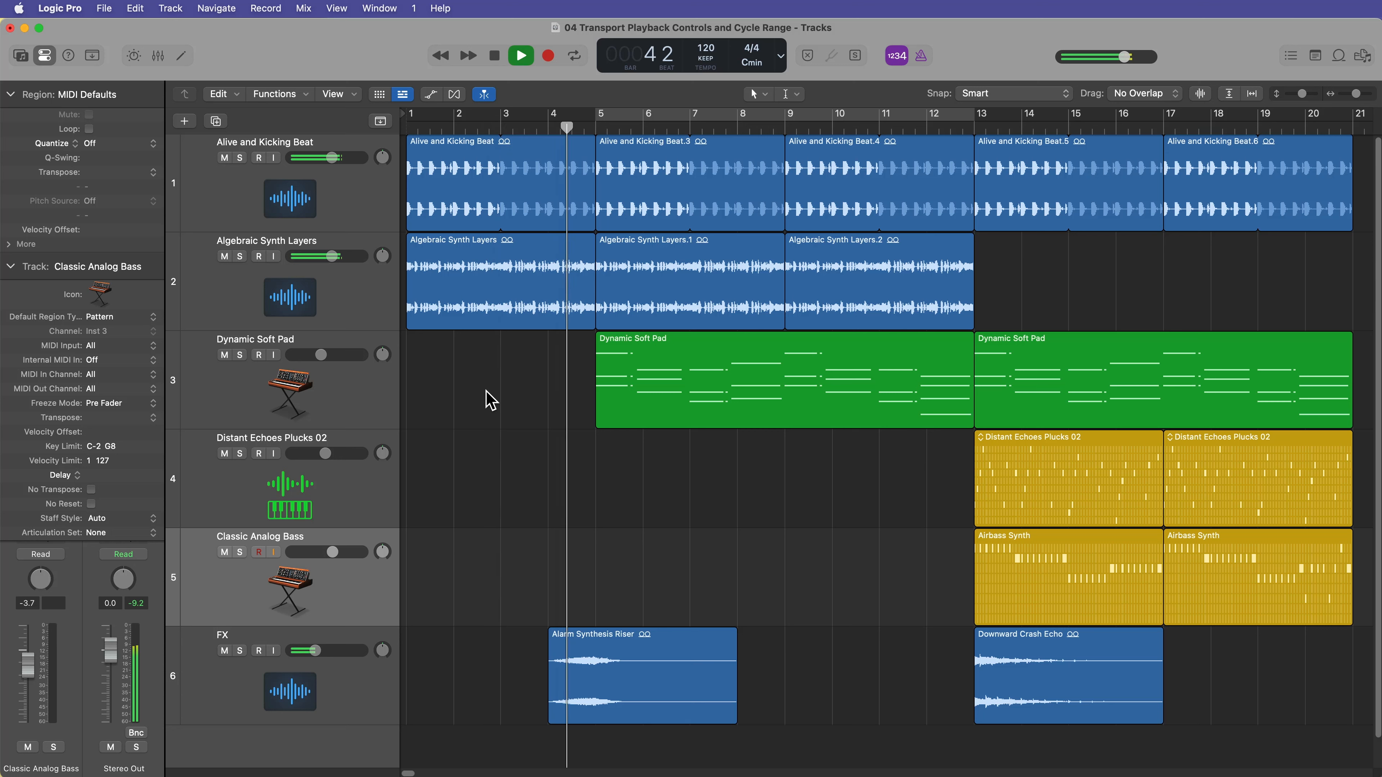
{"action": "key", "text": "space"}
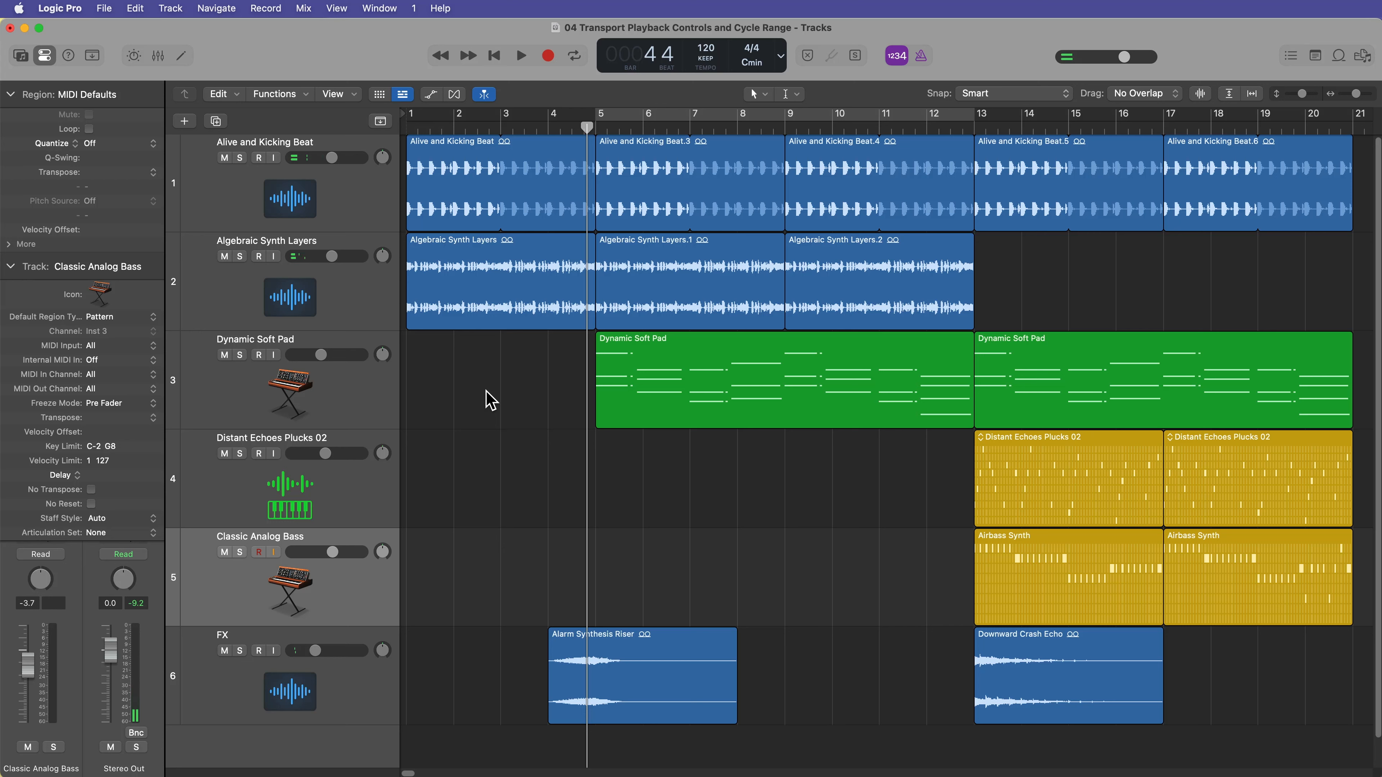
{"action": "left_click_drag", "start_coordinate": [588, 141], "coordinate": [711, 185]}
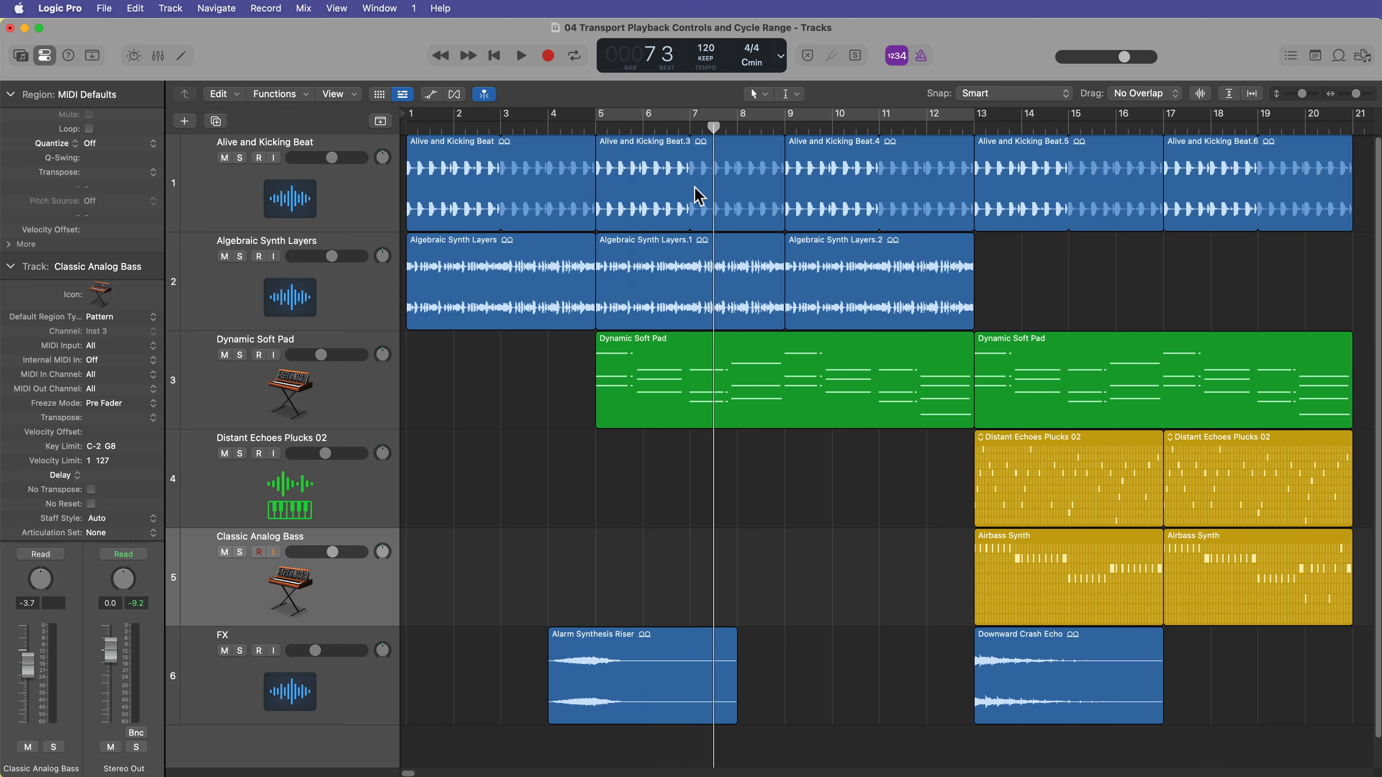
Step: Return the playhead to bar 1, and fast-forward and rewind it with the transport controls, ending at bar 8
{"action": "key", "text": "Return"}
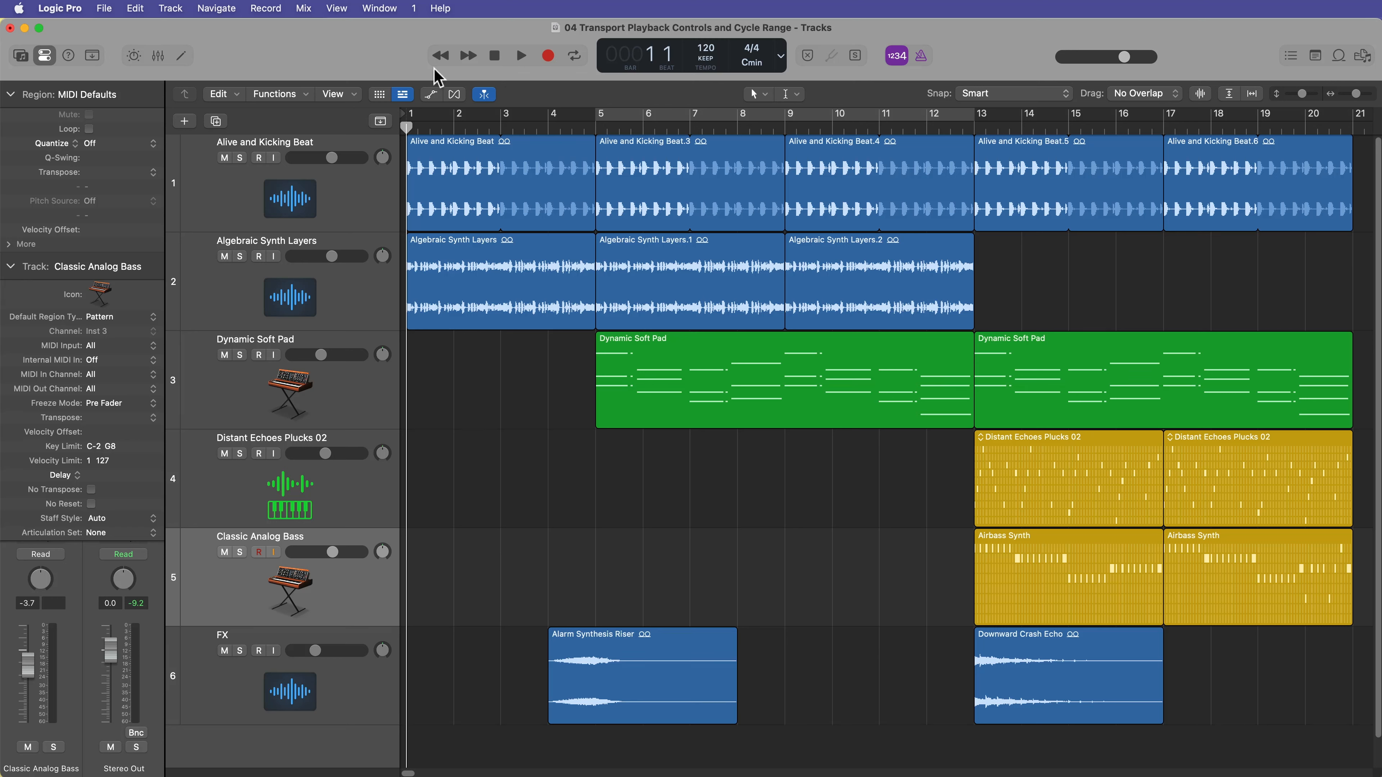
{"action": "left_click", "coordinate": [463, 58]}
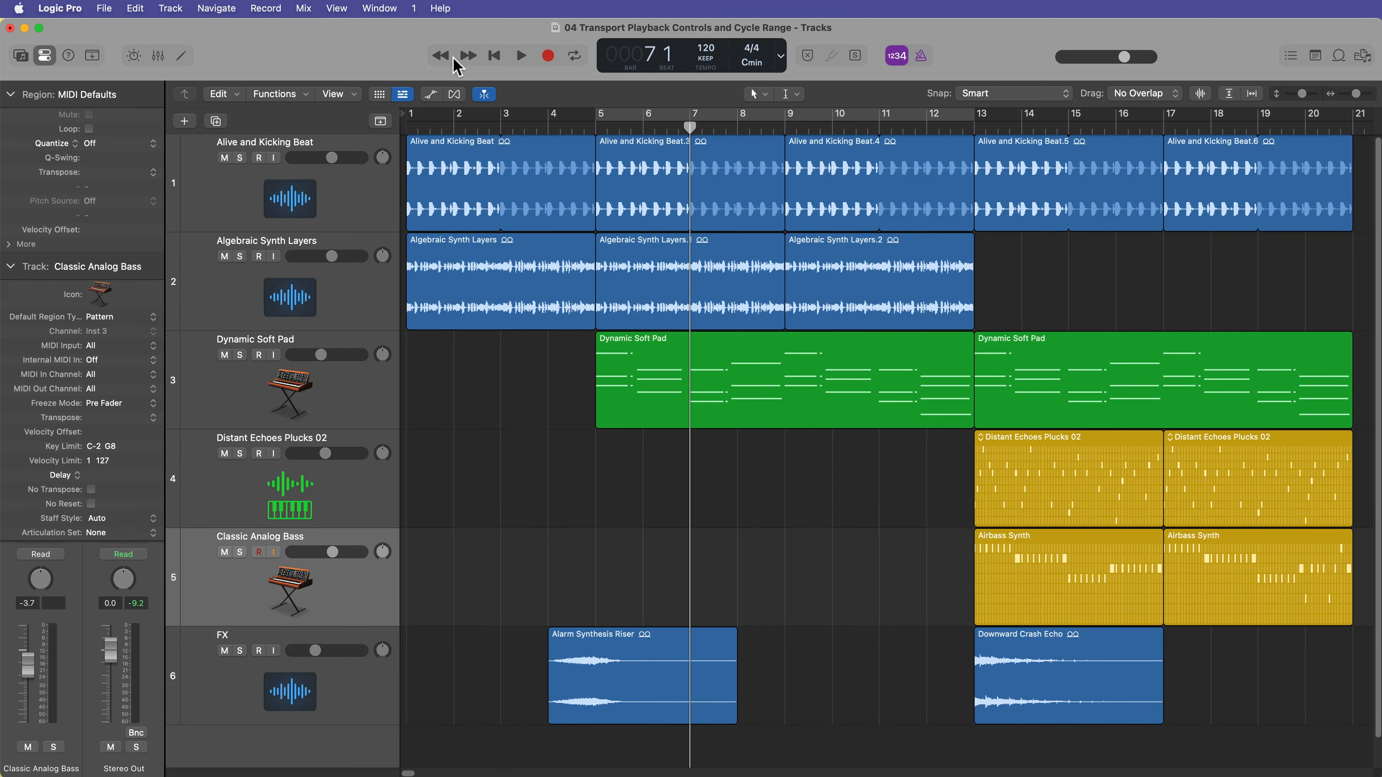
{"action": "left_click", "coordinate": [441, 55]}
{"action": "left_click", "coordinate": [467, 57]}
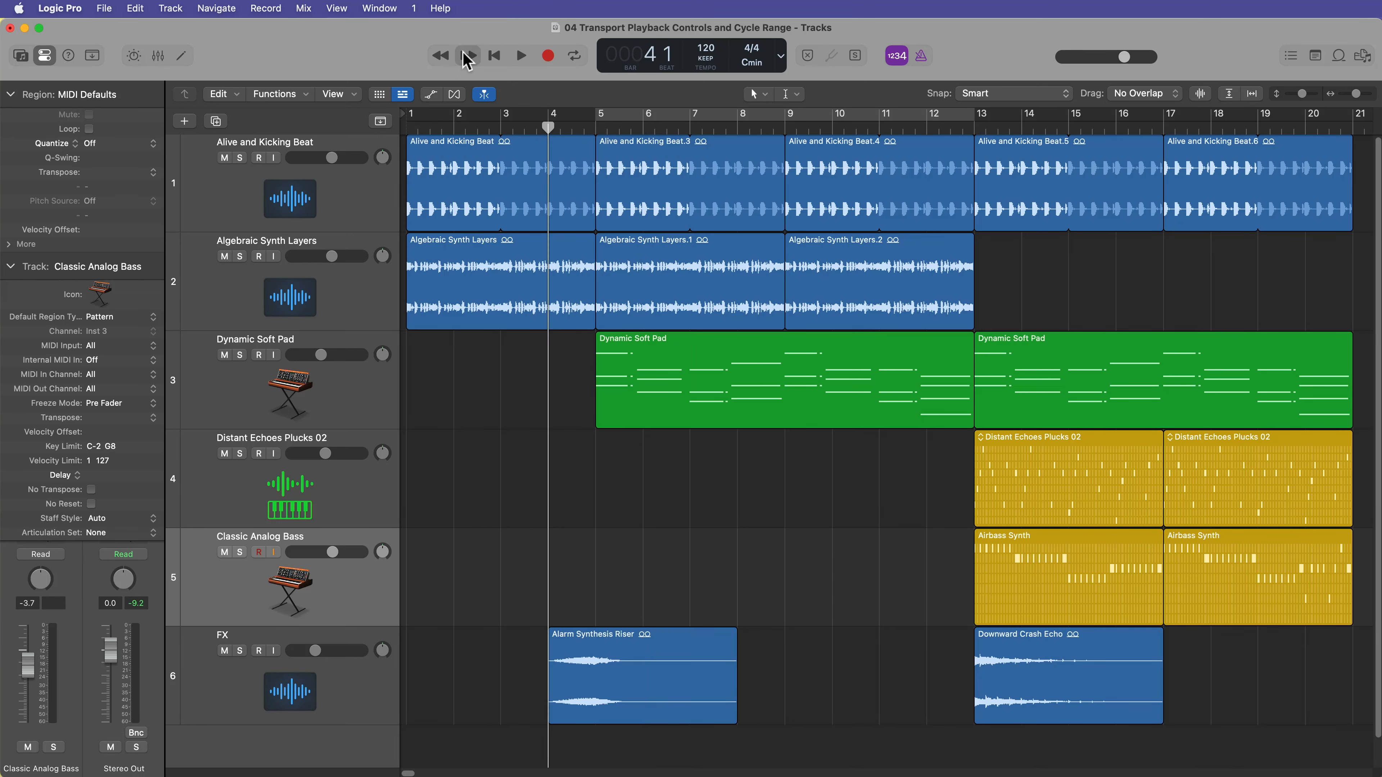
{"action": "left_click", "coordinate": [467, 56]}
{"action": "left_click", "coordinate": [440, 56]}
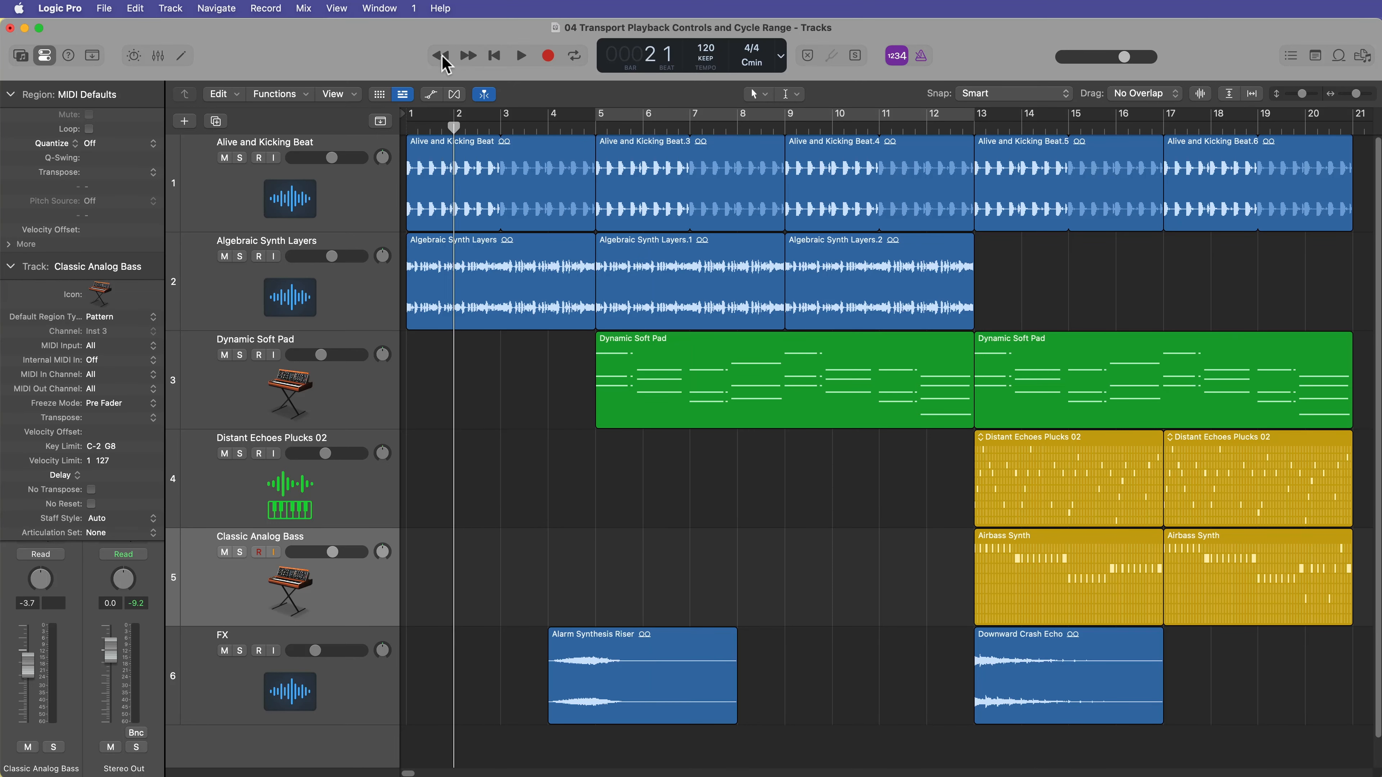
{"action": "left_click", "coordinate": [467, 57]}
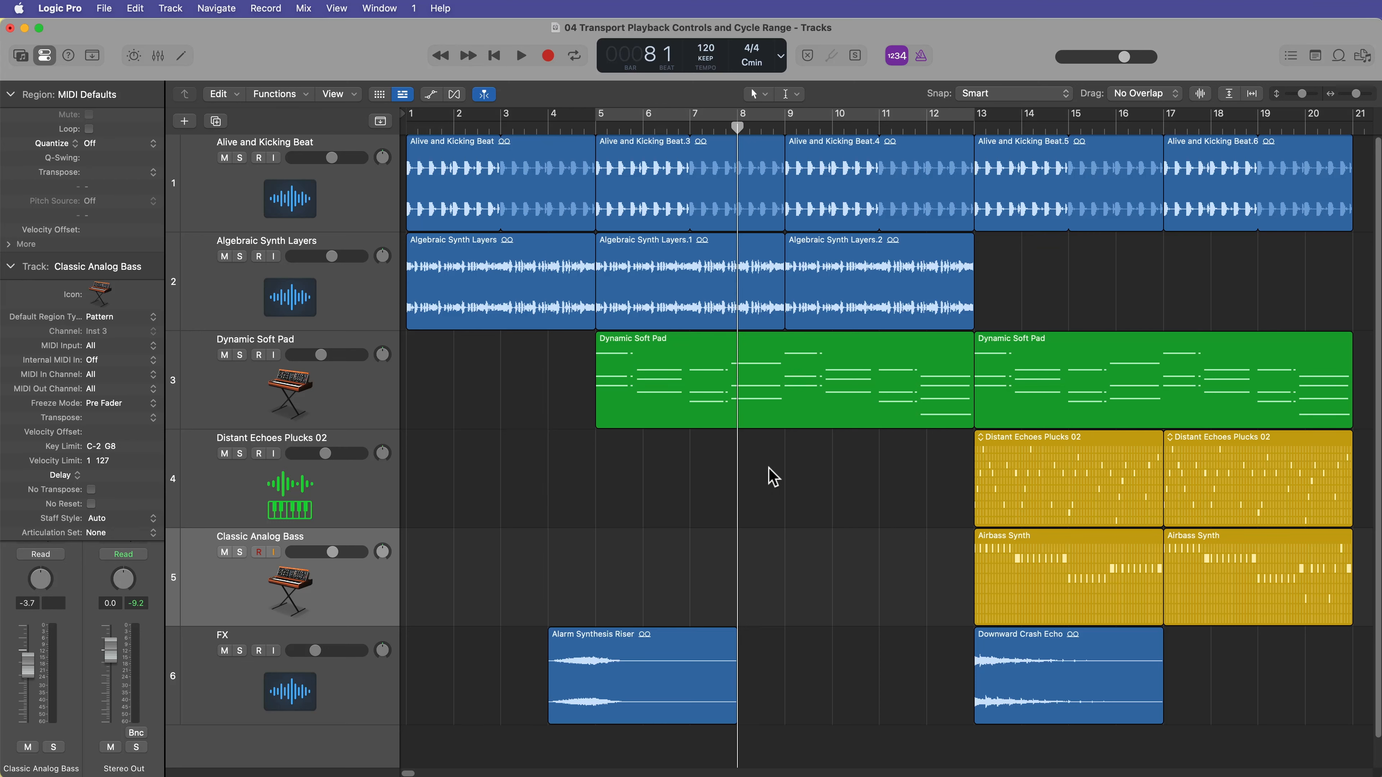
Step: Step the playhead back one bar at a time from bar 8 to bar 1
{"action": "key", "text": "comma"}
{"action": "key", "text": "comma"}
{"action": "key", "text": "comma"}
{"action": "key", "text": "comma"}
{"action": "key", "text": "comma"}
{"action": "key", "text": "comma"}
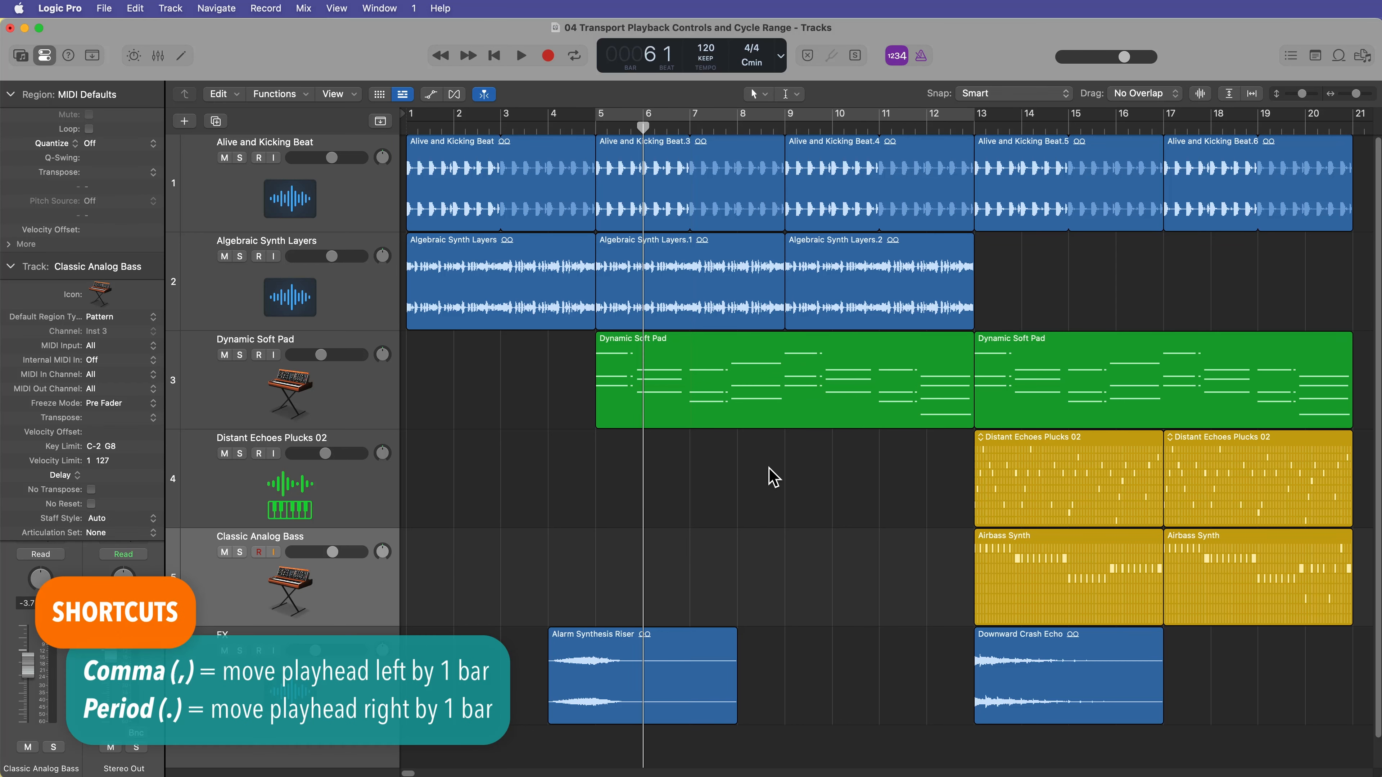
{"action": "key", "text": "comma"}
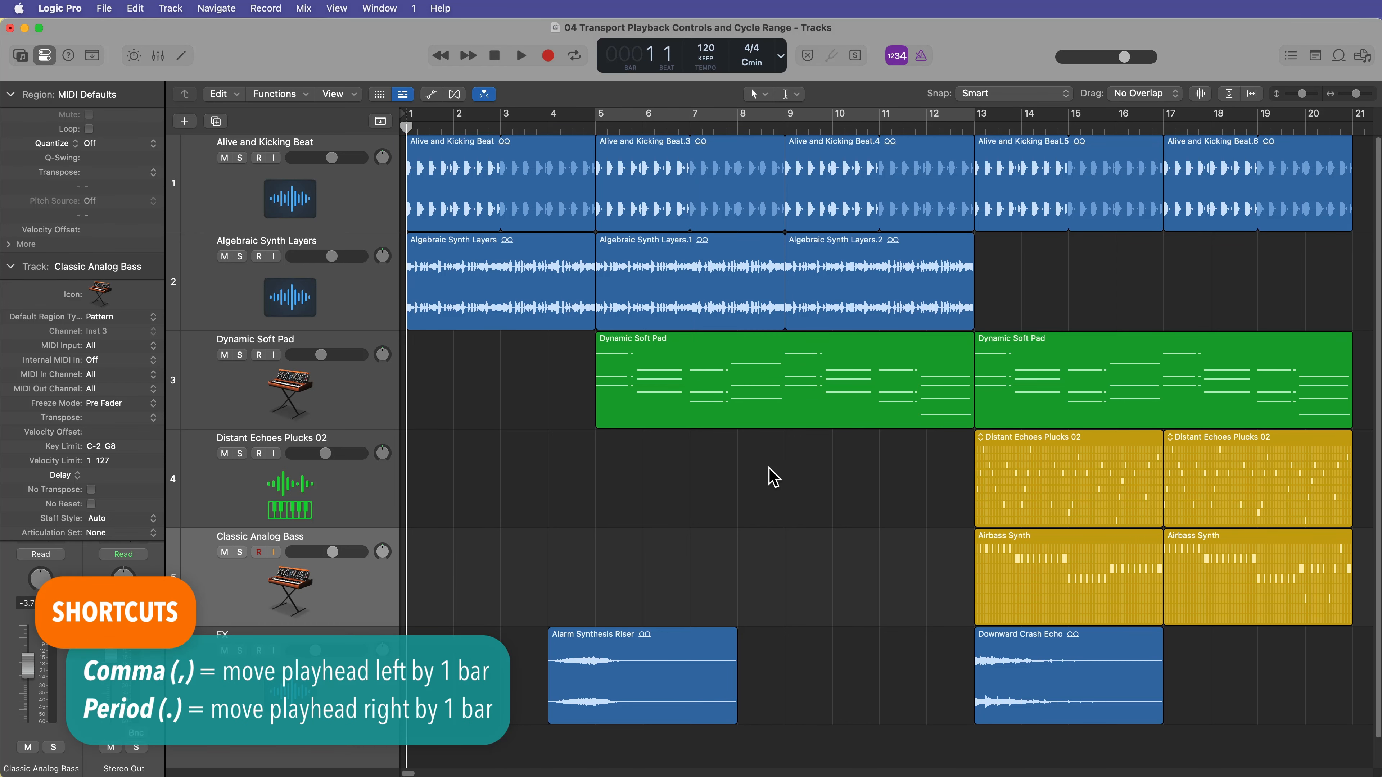
Step: Step the playhead forward one bar at a time from bar 1 to bar 16
{"action": "key", "text": "period"}
{"action": "key", "text": "period"}
{"action": "key", "text": "period"}
{"action": "key", "text": "period"}
{"action": "key", "text": "period"}
{"action": "key", "text": "period"}
{"action": "key", "text": "period"}
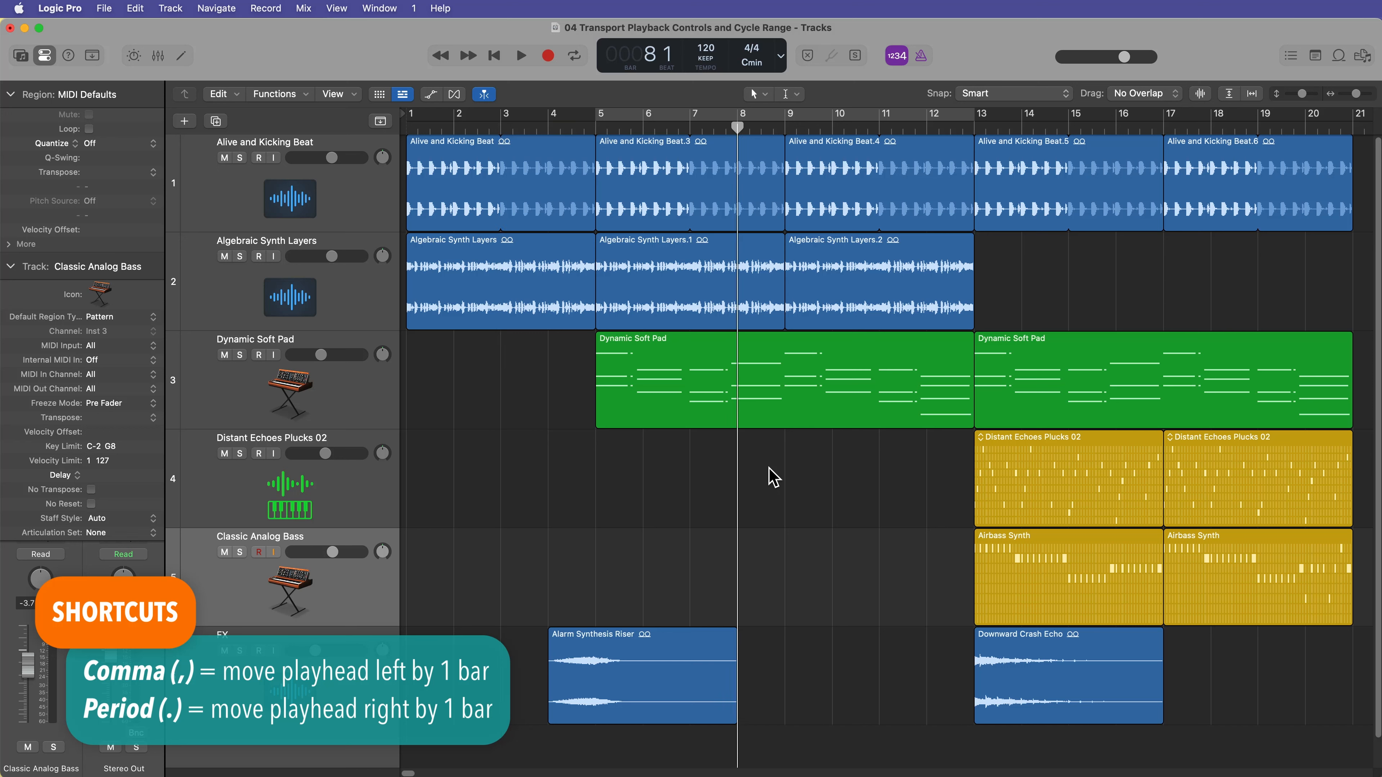
{"action": "key", "text": "period"}
{"action": "key", "text": "period"}
{"action": "key", "text": "period"}
{"action": "key", "text": "period"}
{"action": "key", "text": "period"}
{"action": "key", "text": "period"}
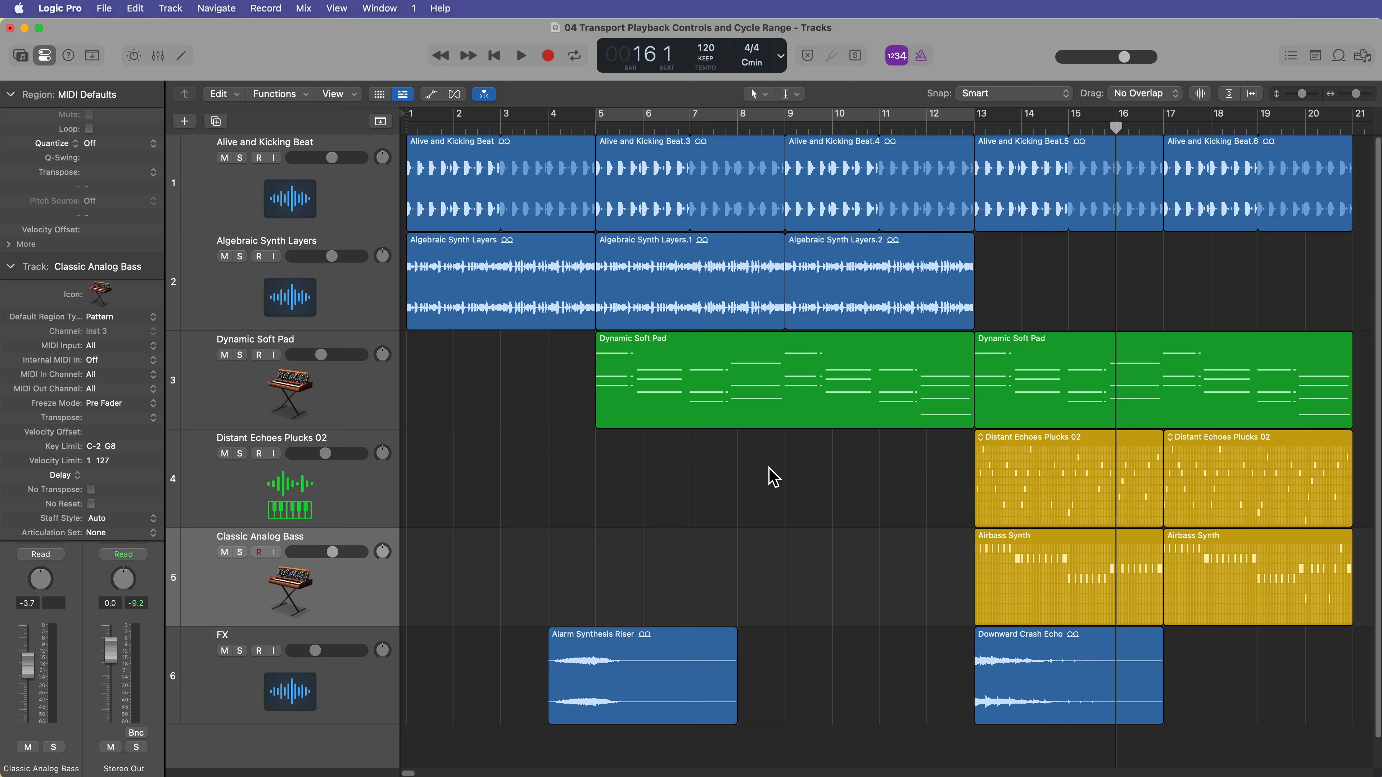
Step: Step the playhead back from bar 16 to bar 12, and forward again by three bars
{"action": "key", "text": "comma"}
{"action": "key", "text": "comma"}
{"action": "key", "text": "comma"}
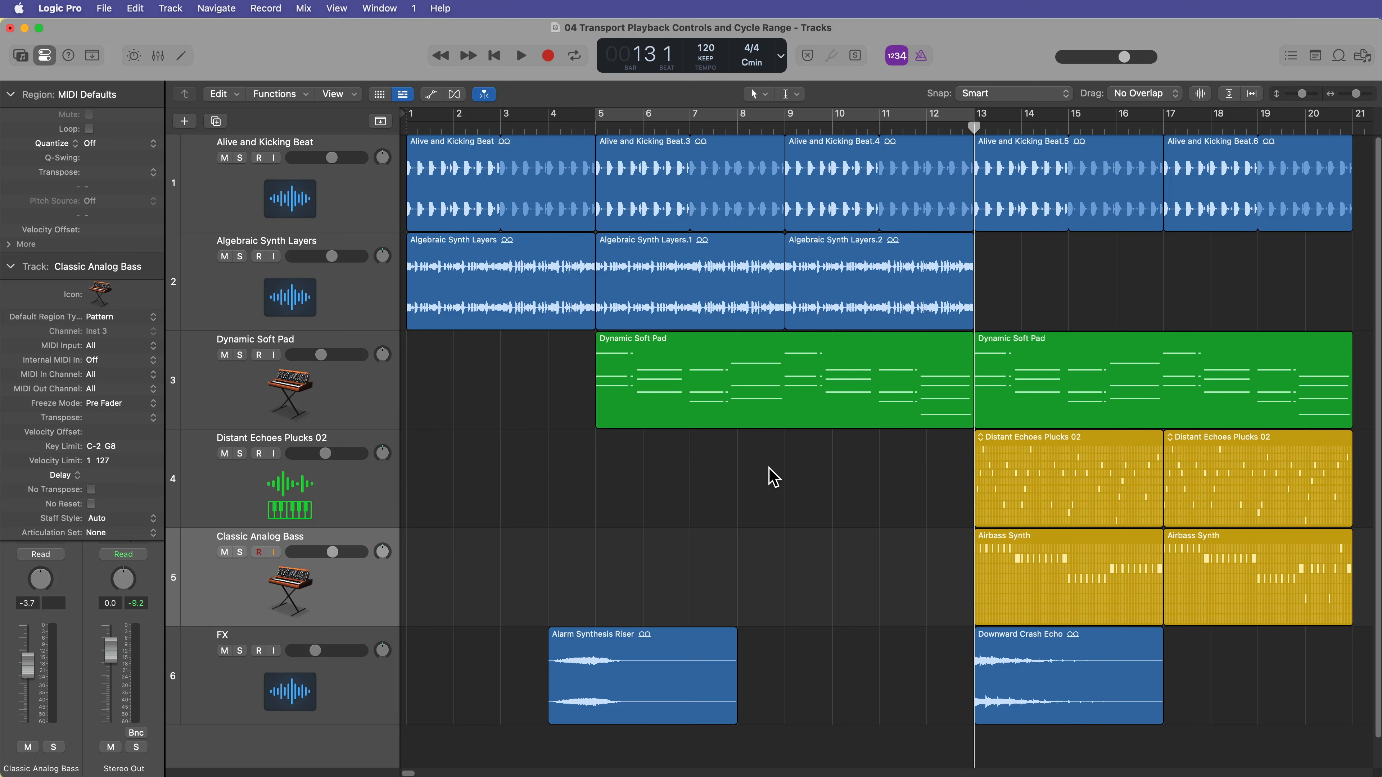
{"action": "key", "text": "comma"}
{"action": "key", "text": "period"}
{"action": "key", "text": "period"}
{"action": "key", "text": "period"}
Step: Step the playhead back one bar at a time past bar 8 and settle it on bar 5
{"action": "key", "text": "comma"}
{"action": "key", "text": "comma"}
{"action": "key", "text": "comma"}
{"action": "key", "text": "comma"}
{"action": "key", "text": "comma"}
{"action": "key", "text": "comma"}
{"action": "key", "text": "comma"}
{"action": "key", "text": "comma"}
{"action": "key", "text": "comma"}
{"action": "key", "text": "comma"}
{"action": "key", "text": "comma"}
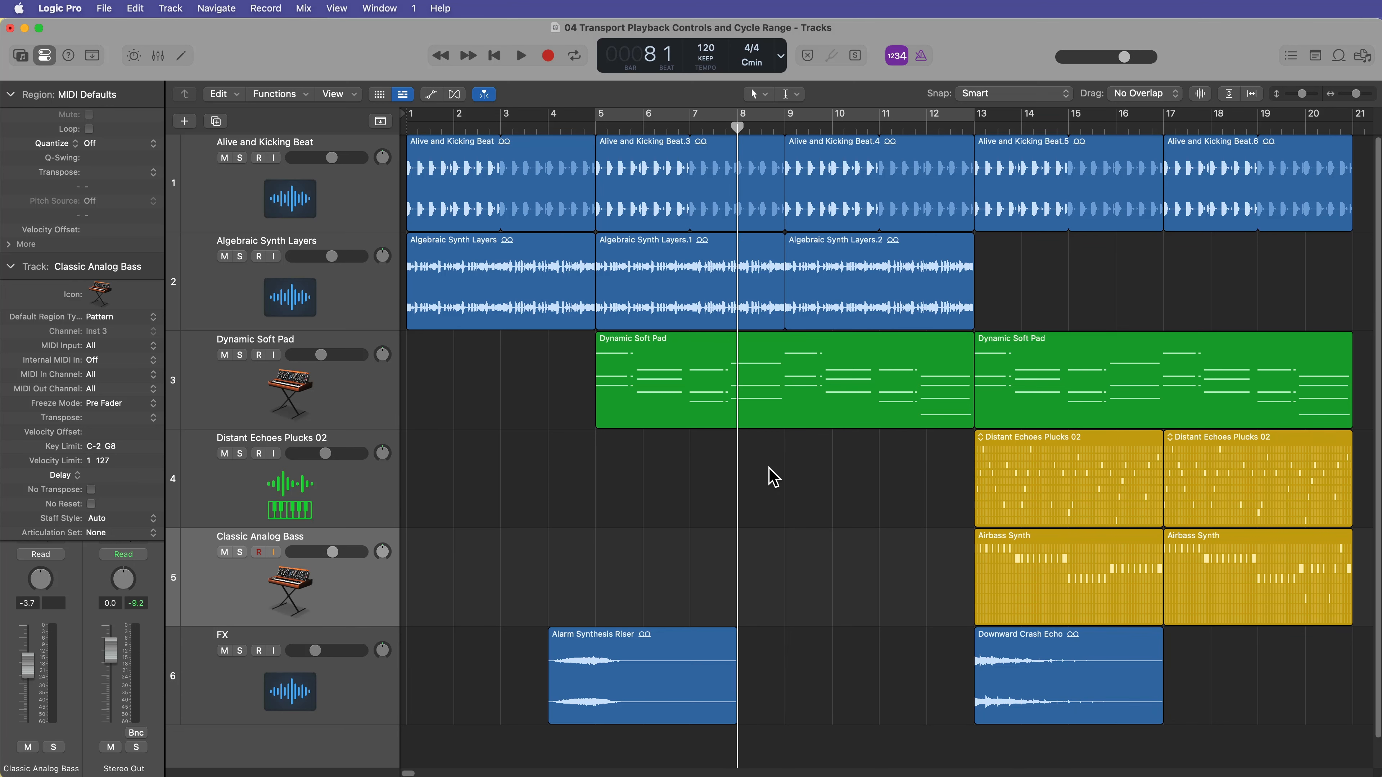
{"action": "key", "text": "period"}
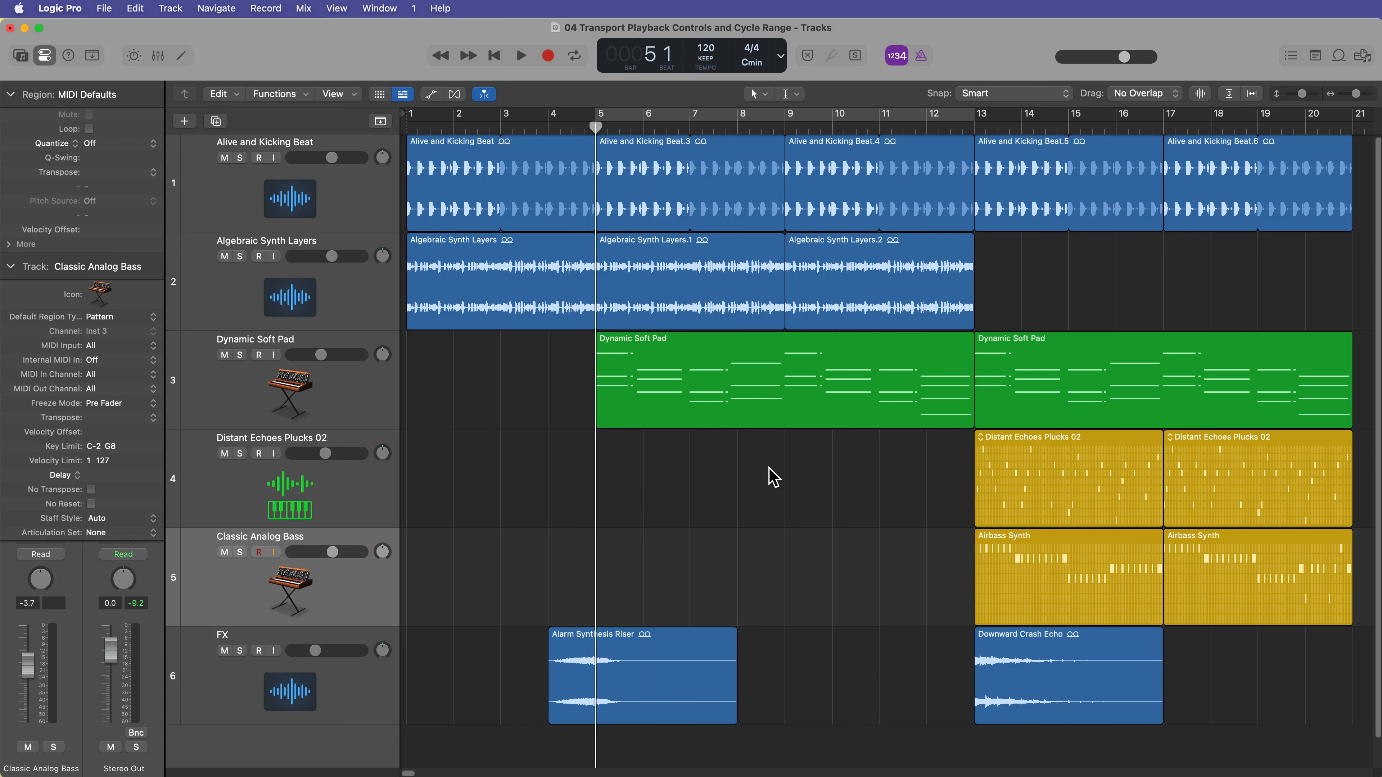
Step: Play briefly from bar 5, stop playback, and step the playhead forward to bar 13
{"action": "key", "text": "space"}
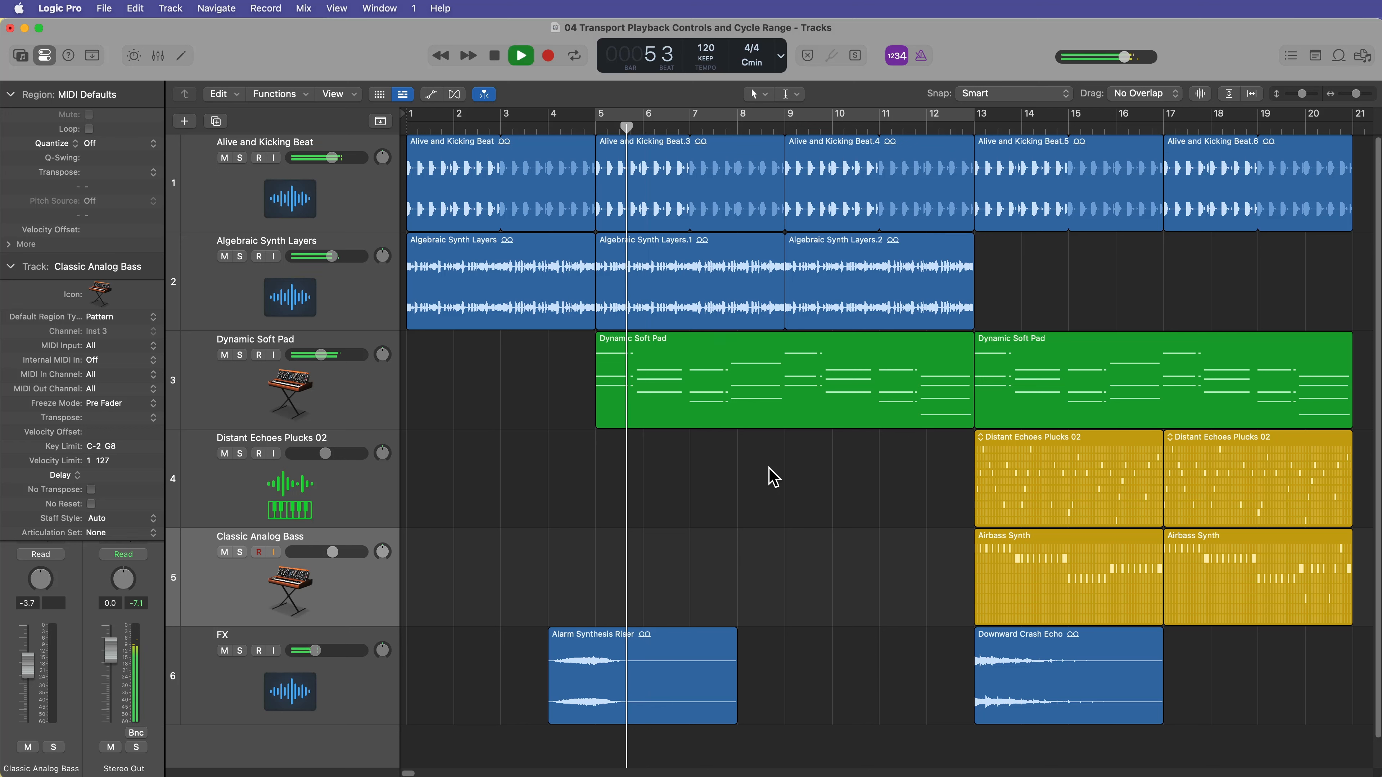
{"action": "key", "text": "space"}
{"action": "key", "text": "period"}
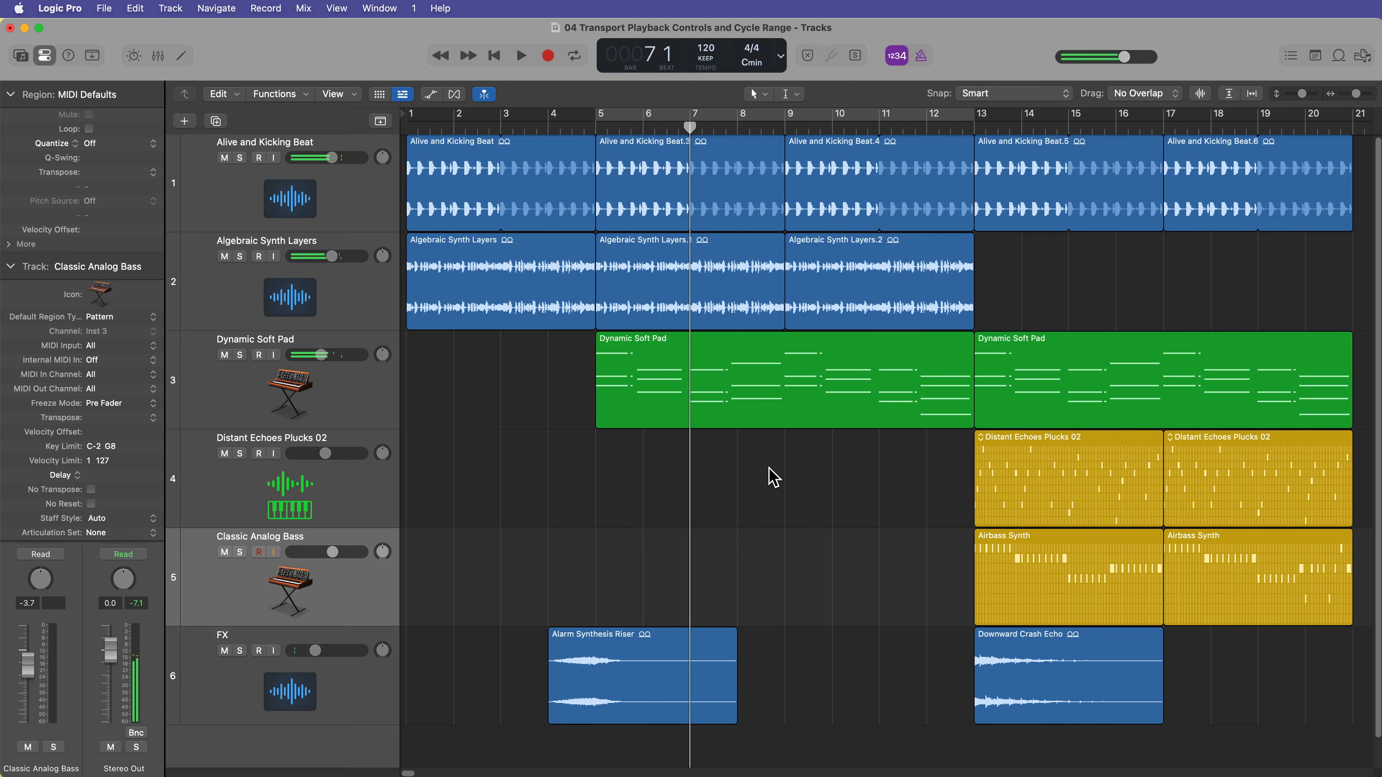
{"action": "key", "text": "period"}
{"action": "key", "text": "period"}
{"action": "key", "text": "period"}
{"action": "key", "text": "period"}
{"action": "key", "text": "period"}
{"action": "key", "text": "period"}
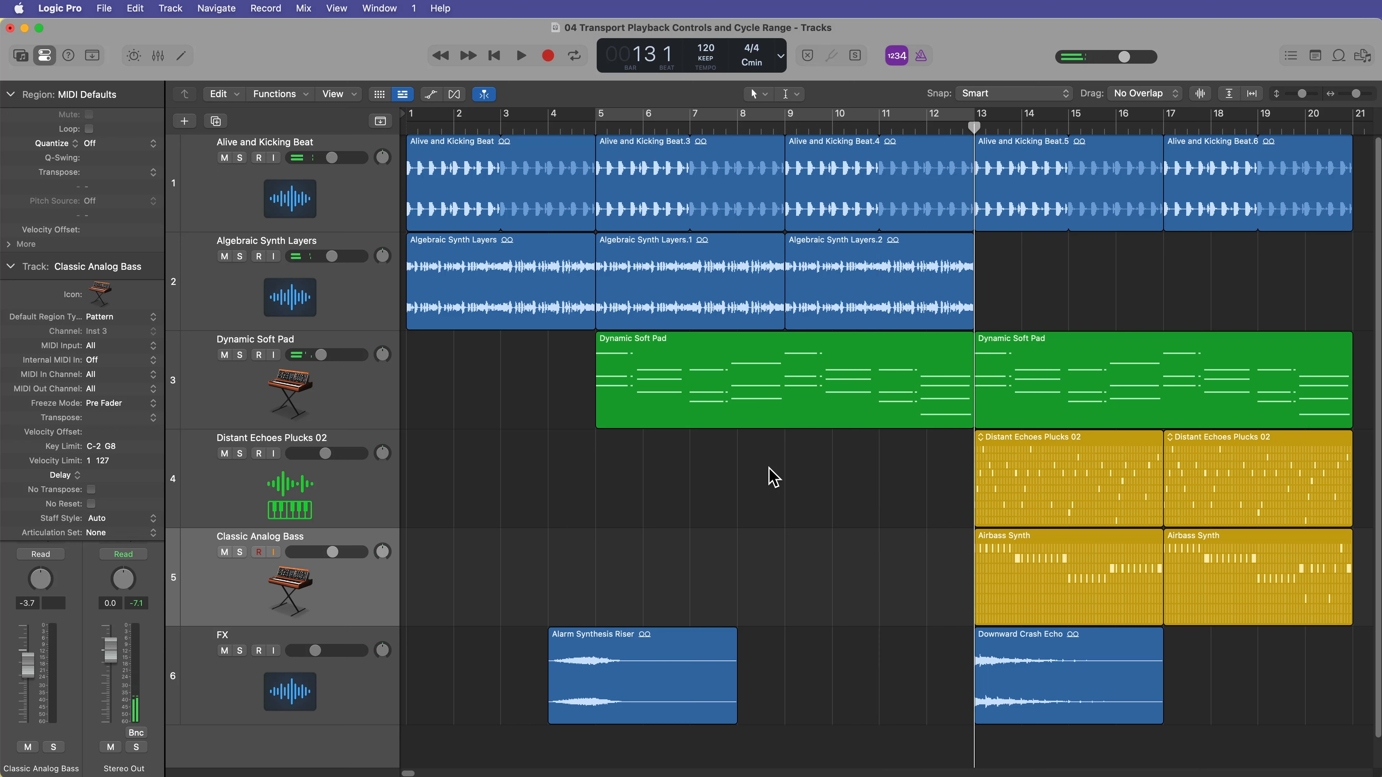
Step: Play briefly from bar 13, stop playback, and step the playhead back to bar 13
{"action": "key", "text": "space"}
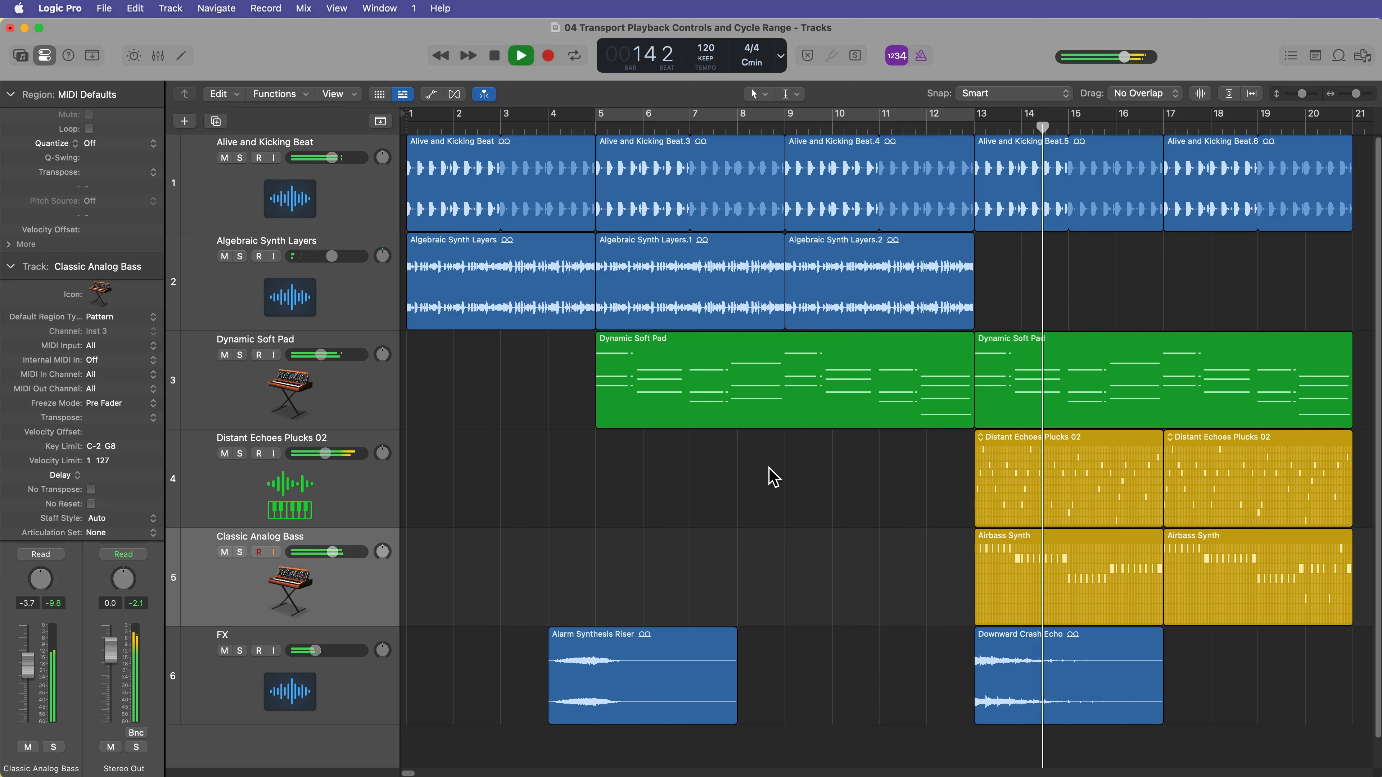
{"action": "key", "text": "space"}
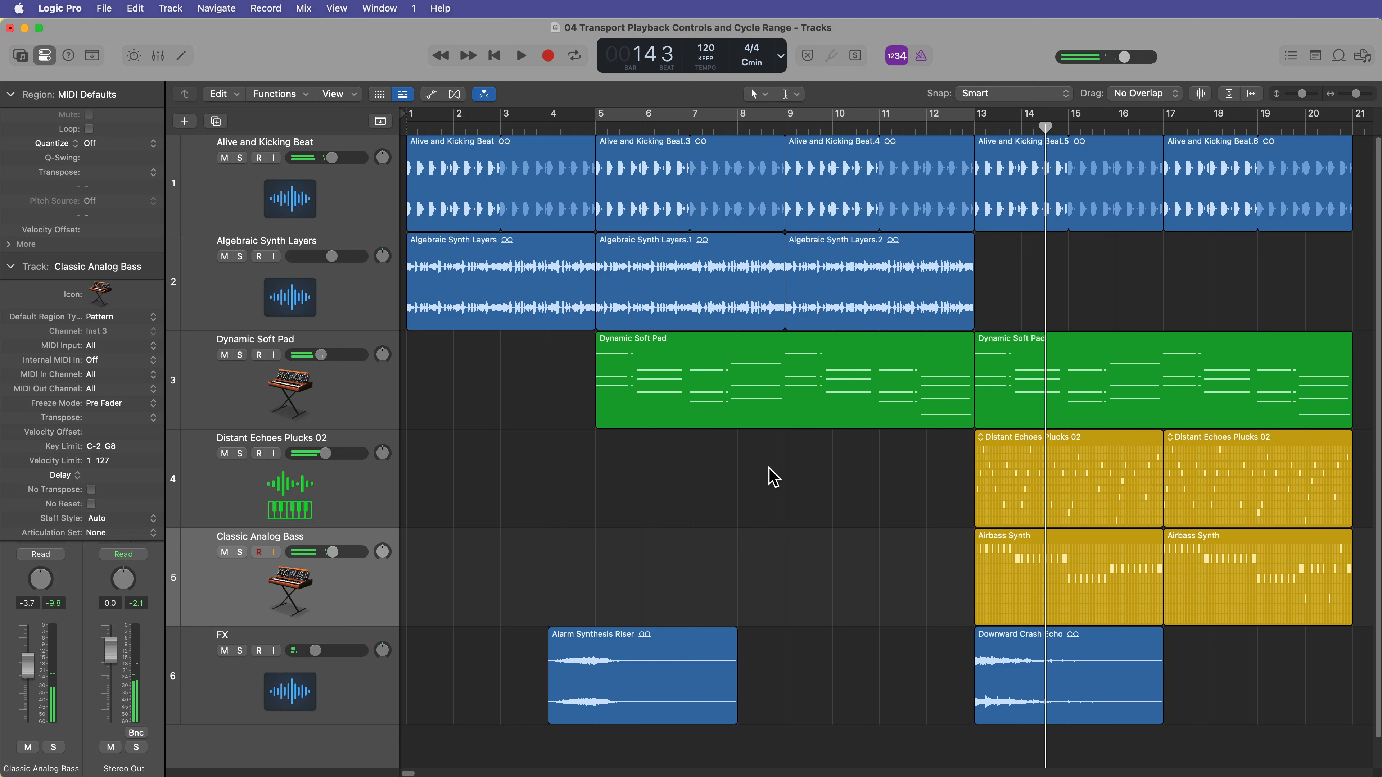
{"action": "key", "text": "comma"}
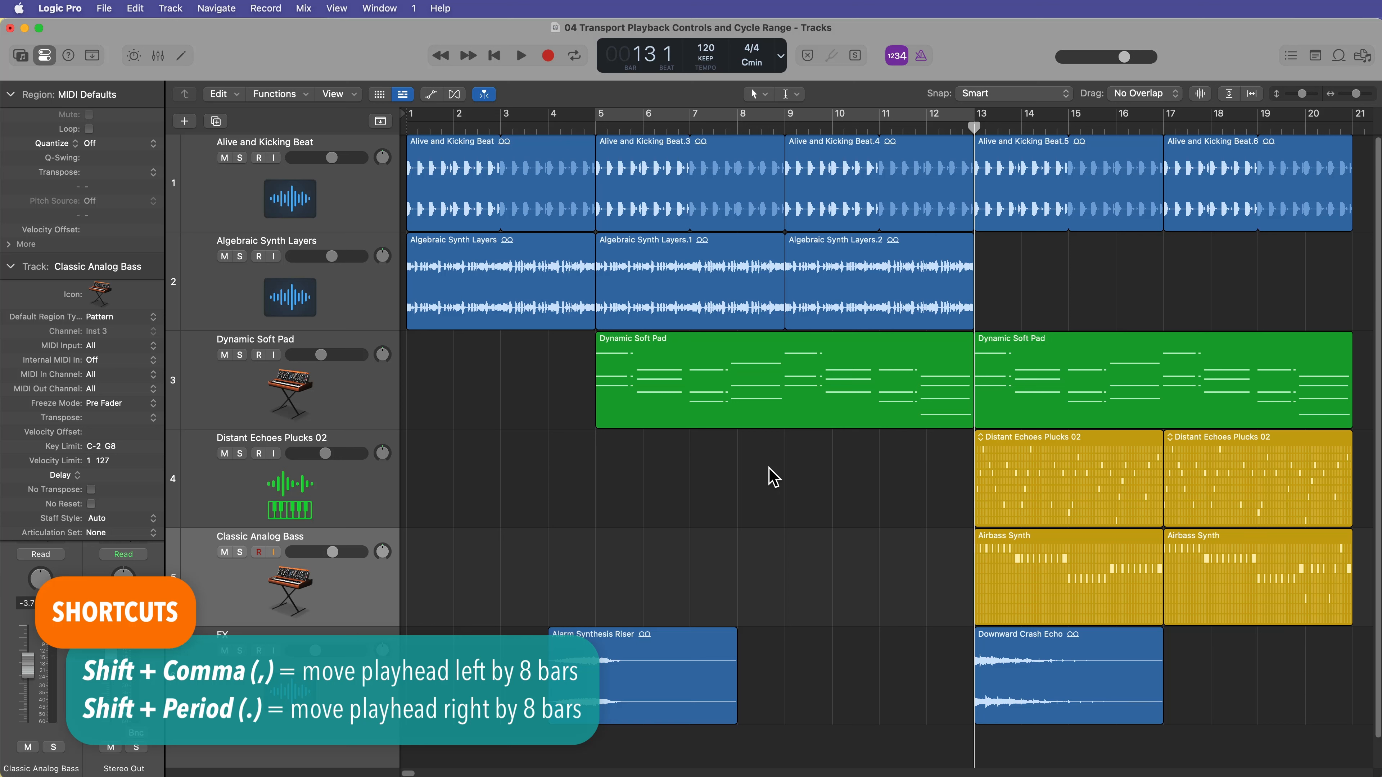
Step: Jump the playhead in eight-bar increments from bar 13 back to bar 5, forward to bar 21, and back to bar 5
{"action": "key", "text": "shift+comma"}
{"action": "key", "text": "shift+period"}
{"action": "key", "text": "shift+period"}
{"action": "key", "text": "shift+comma"}
{"action": "key", "text": "shift+comma"}
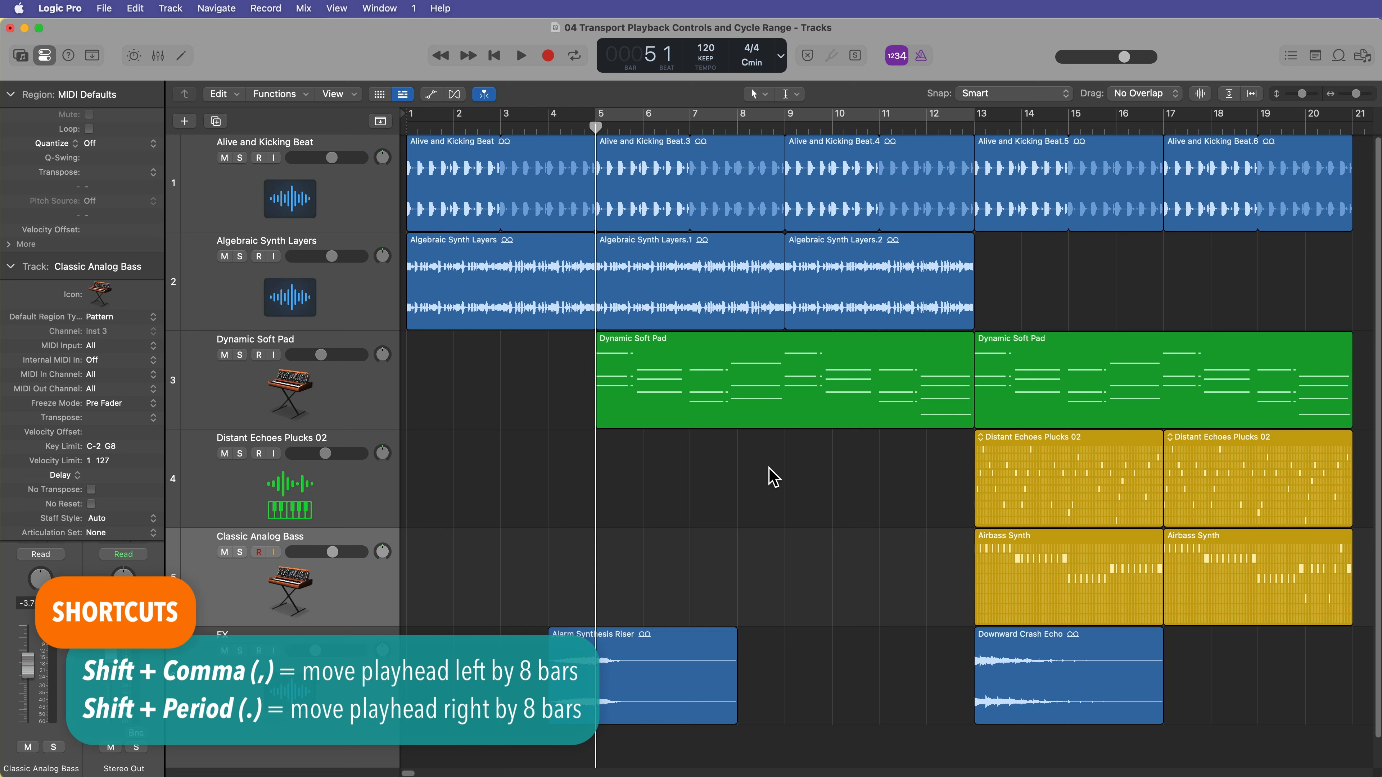
Step: Jump the playhead by eight bars from bar 5 up to bar 21 and back to bar 5, two times over
{"action": "key", "text": "shift+period"}
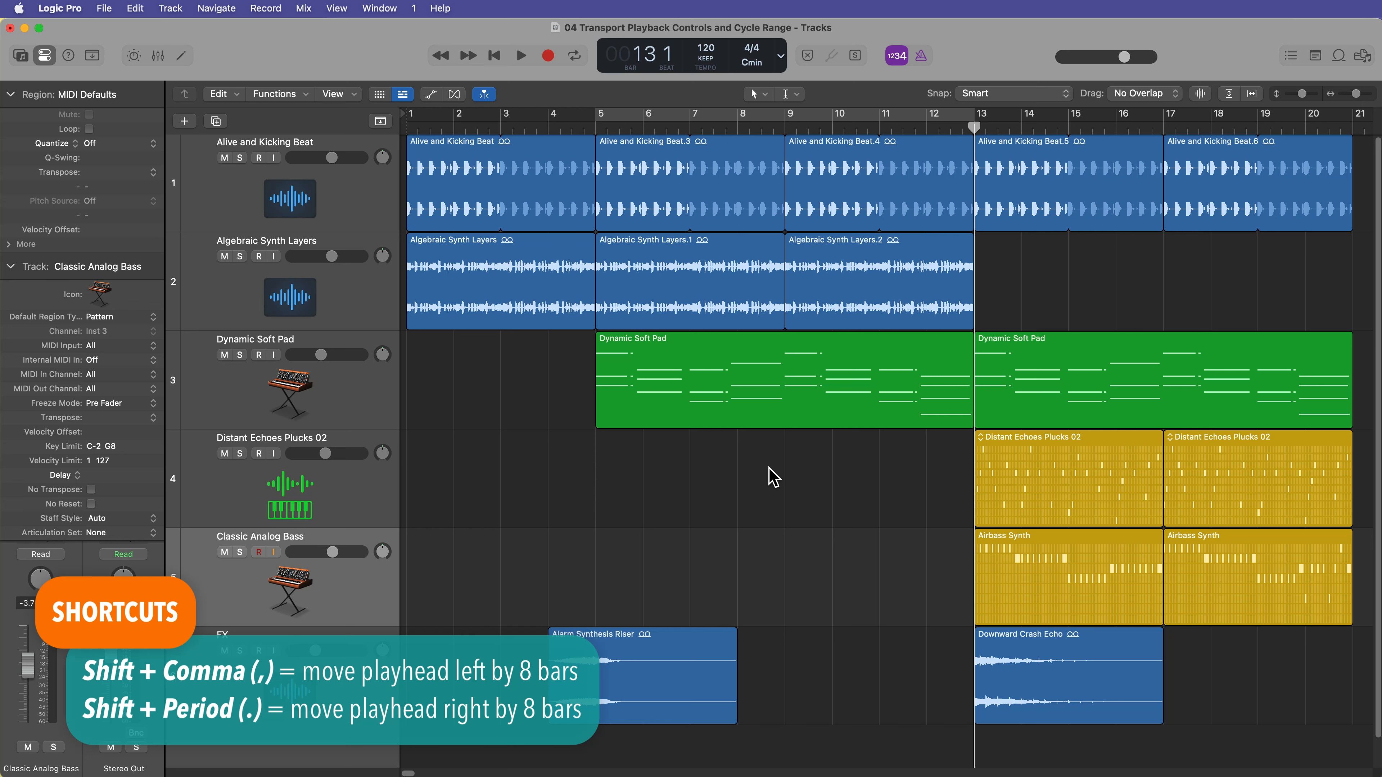
{"action": "key", "text": "shift+period"}
{"action": "key", "text": "shift+comma"}
{"action": "key", "text": "shift+comma"}
{"action": "key", "text": "shift+period"}
{"action": "key", "text": "shift+period"}
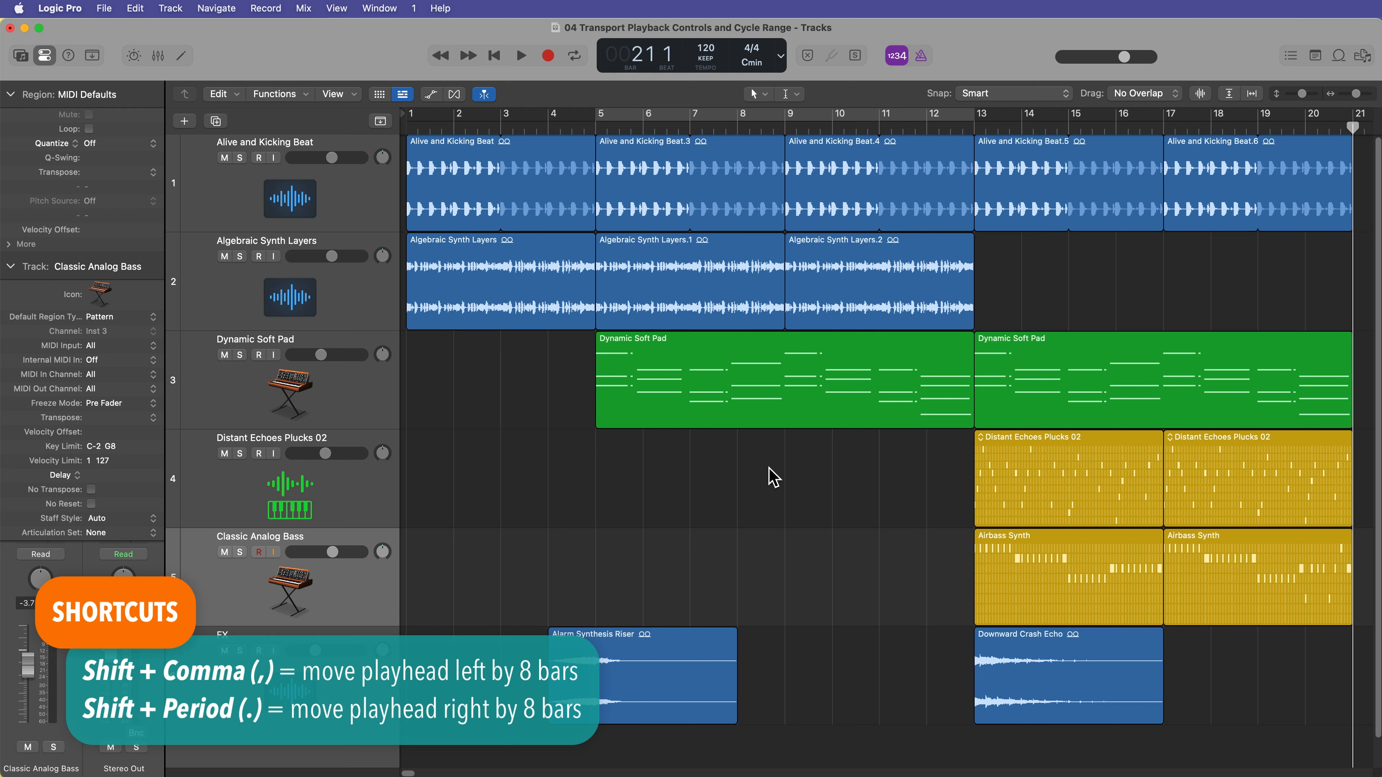
{"action": "key", "text": "shift+comma"}
{"action": "key", "text": "shift+comma"}
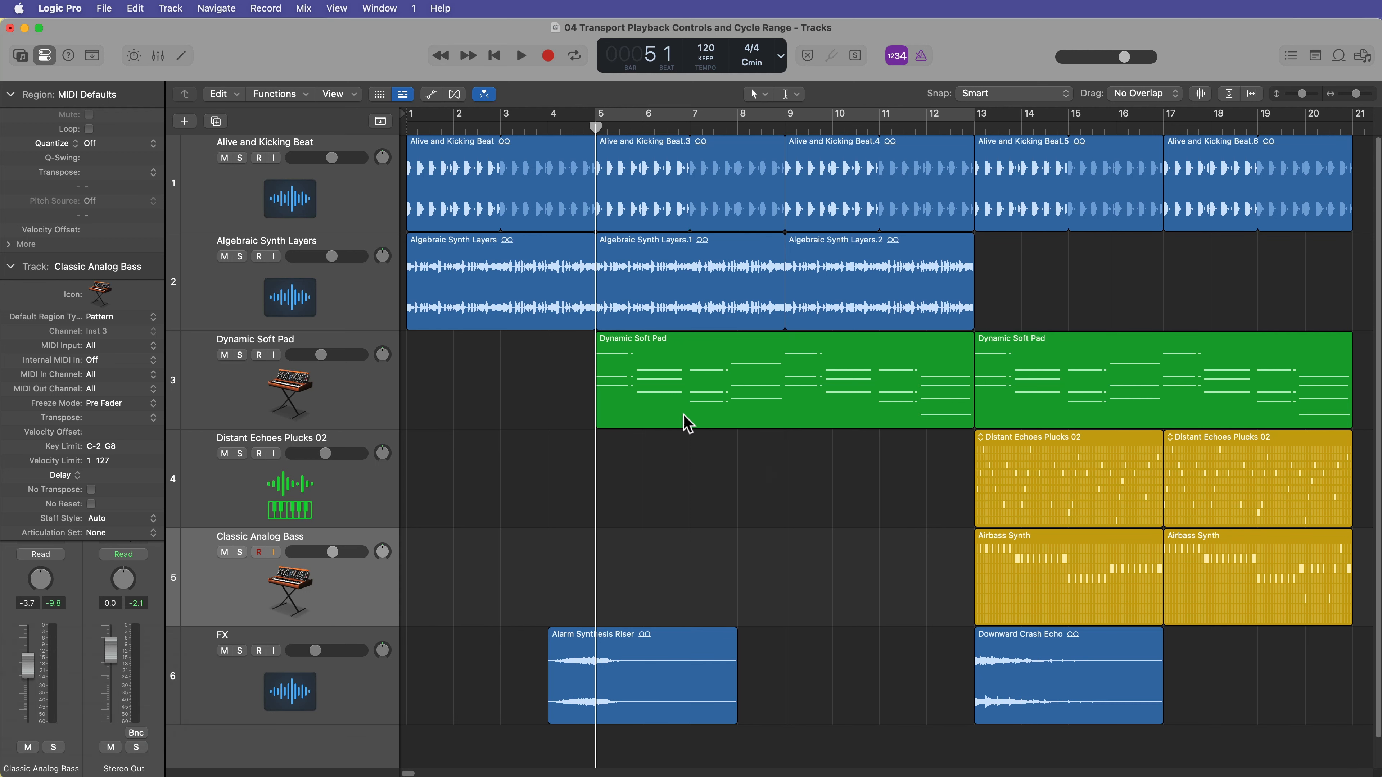
Step: Move the playhead to bar 6 and examine the ruler's bar divisions at a closer horizontal zoom, from bar 1 to bar 6
{"action": "left_click_drag", "start_coordinate": [595, 129], "coordinate": [643, 130]}
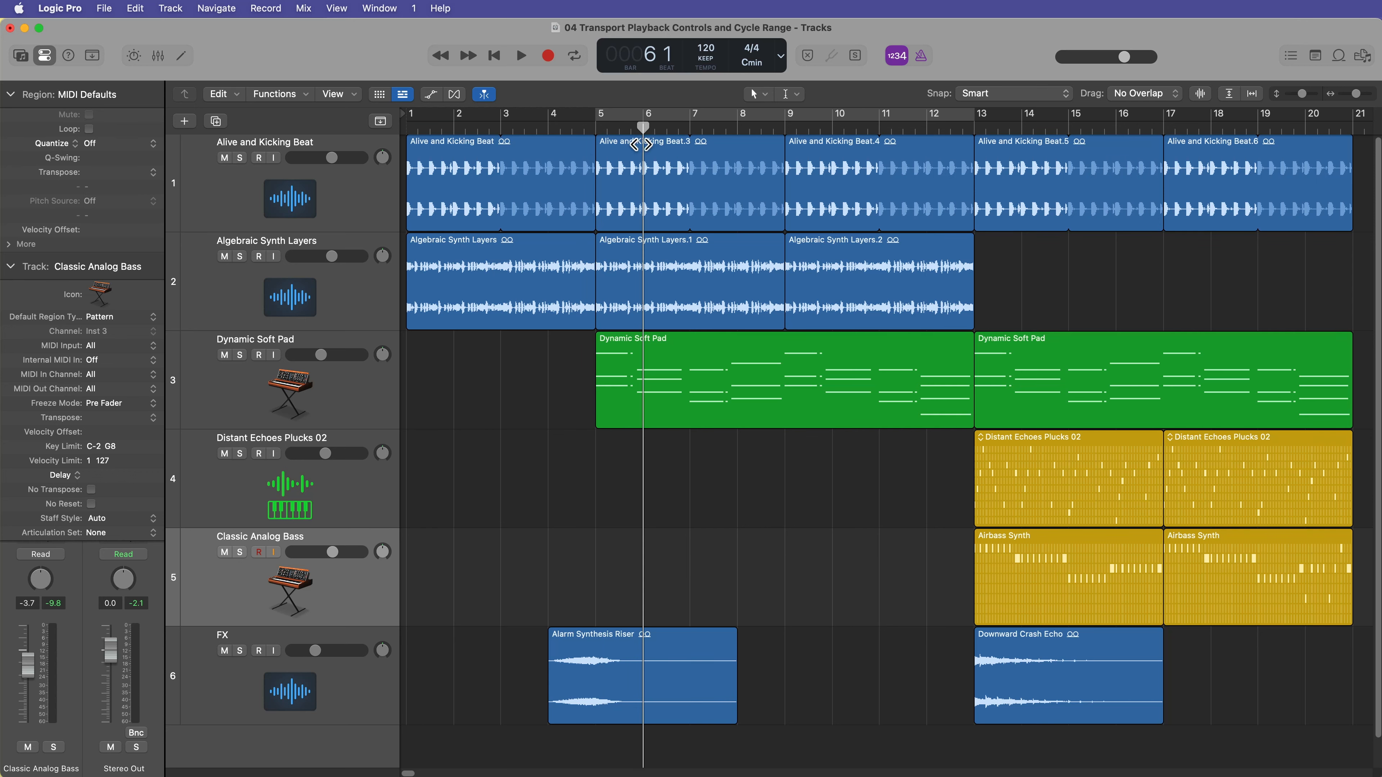
{"action": "key", "text": "super+Right"}
{"action": "key", "text": "super+Right"}
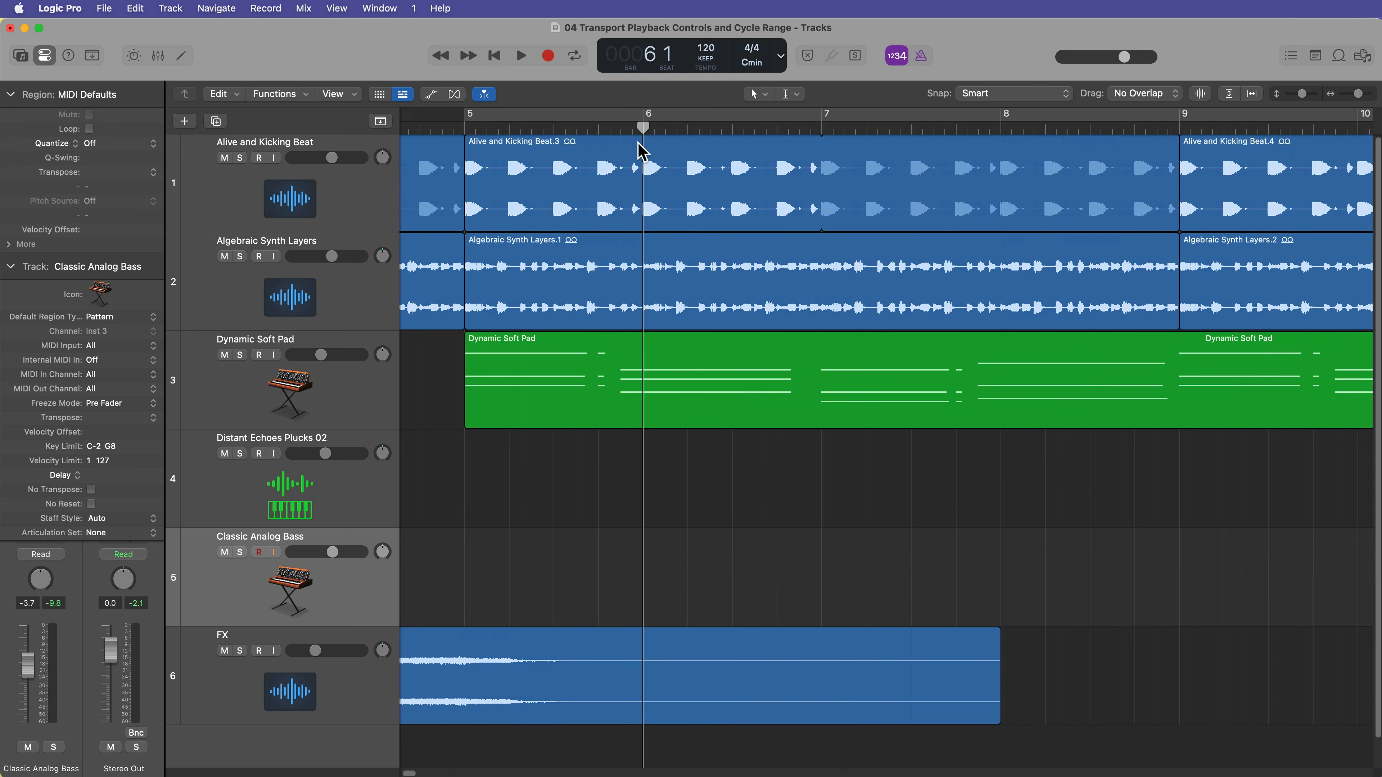
{"action": "scroll", "coordinate": [648, 196], "scroll_direction": "left", "scroll_amount": 10}
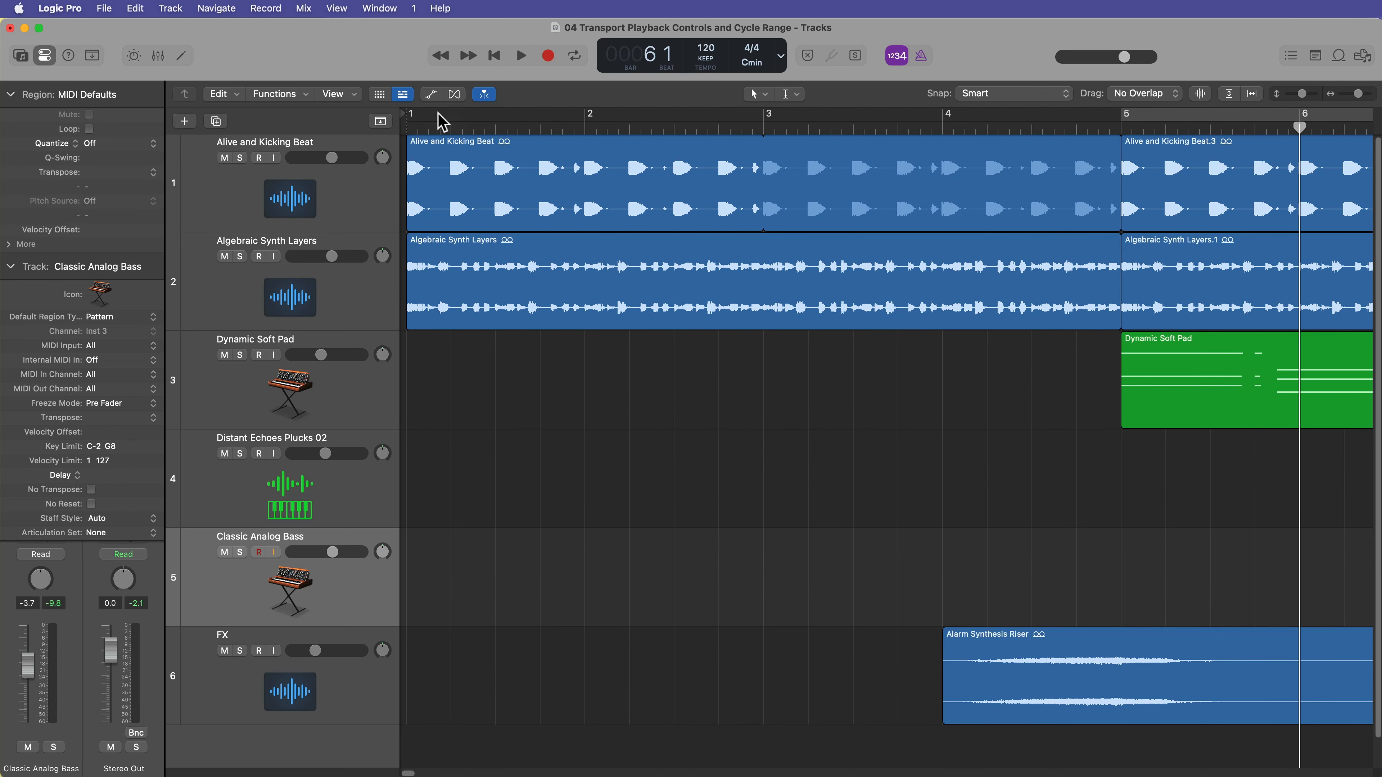
{"action": "scroll", "coordinate": [756, 166], "scroll_direction": "right", "scroll_amount": 3}
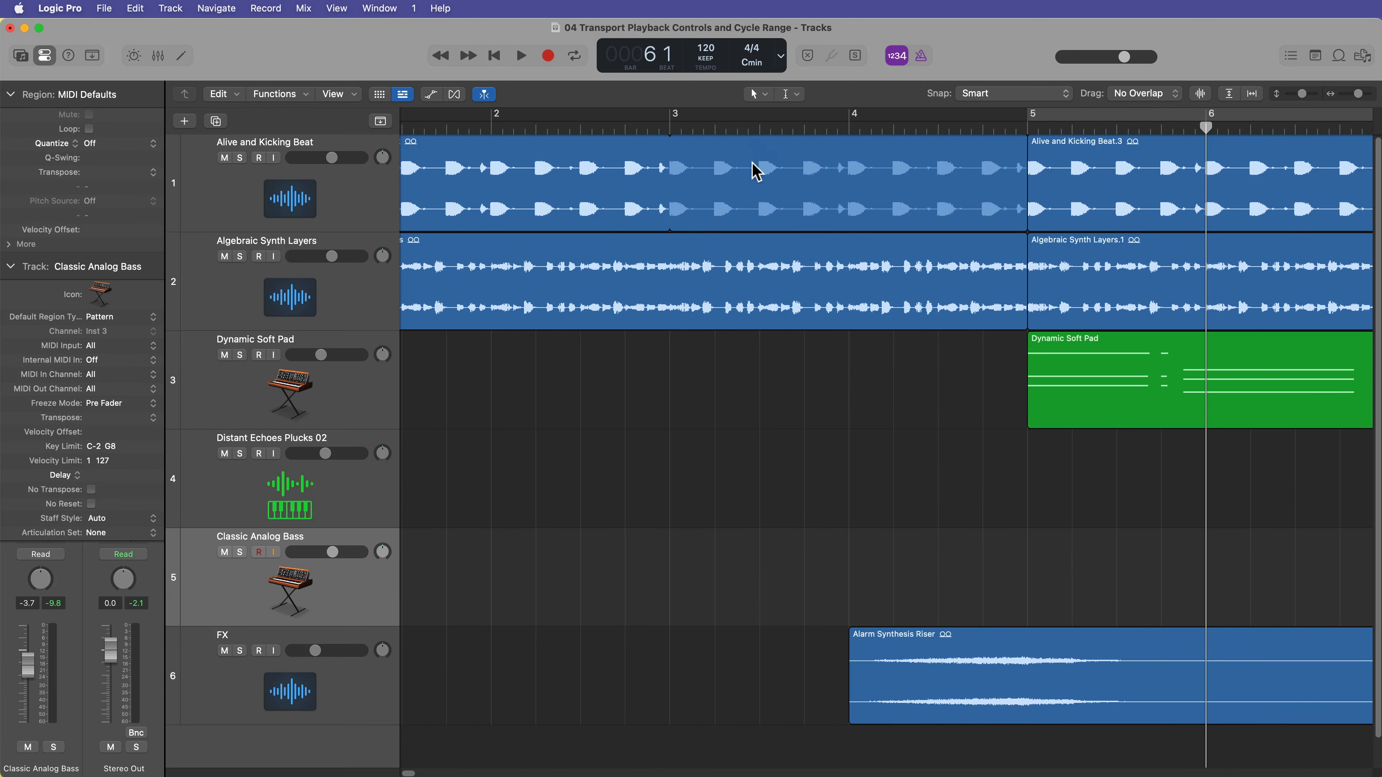
{"action": "scroll", "coordinate": [755, 172], "scroll_direction": "left", "scroll_amount": 3}
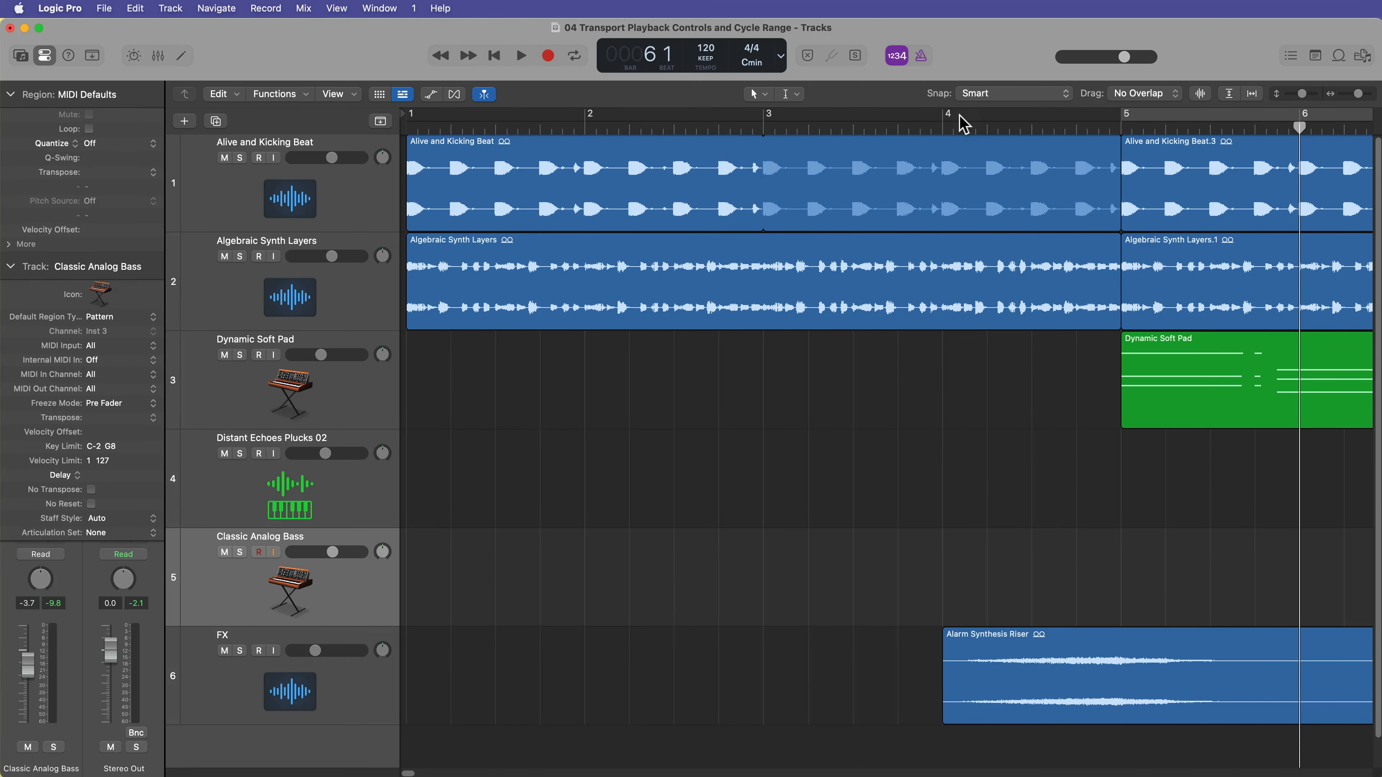
Step: Return the playhead to bar 1, examine the beats by moving it across the first bar to bar 2, and bring it back to bar 1
{"action": "key", "text": "Return"}
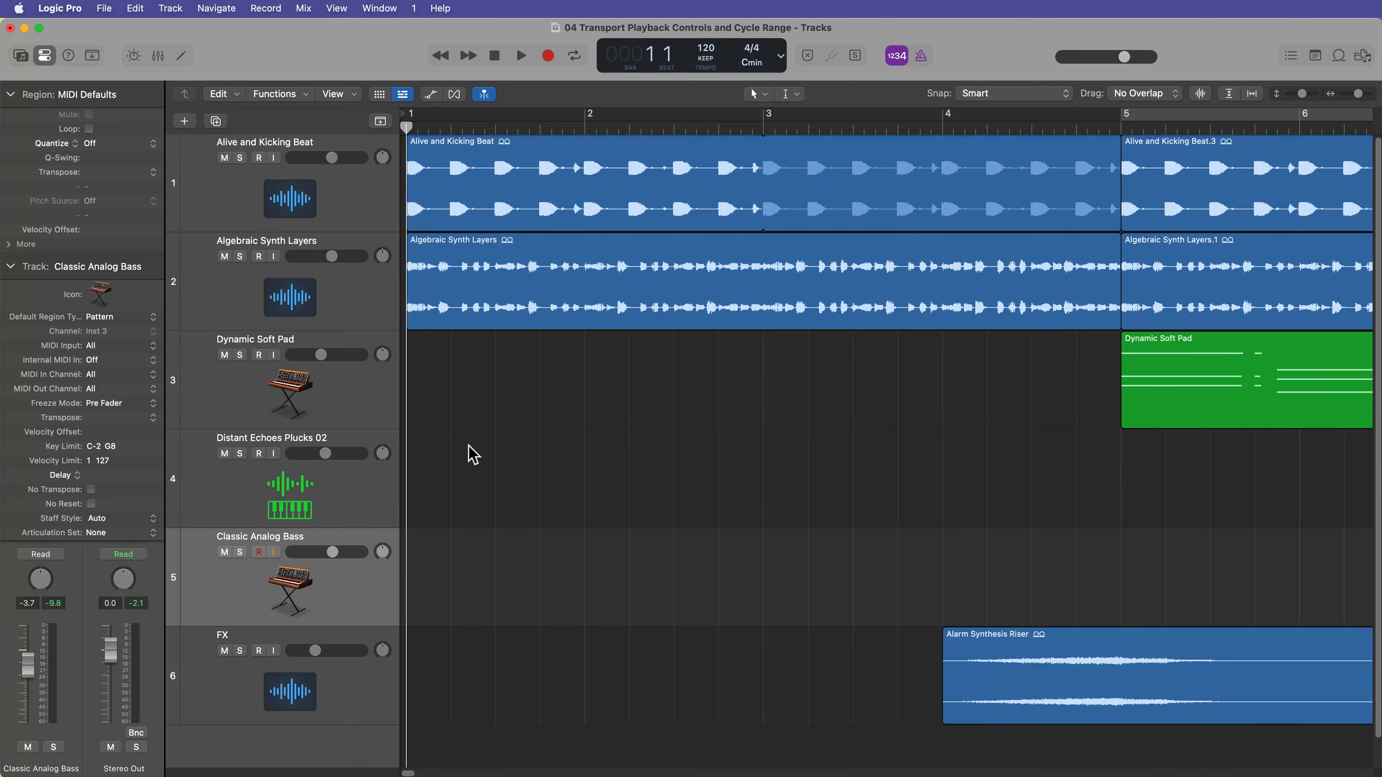
{"action": "key", "text": "super+Right"}
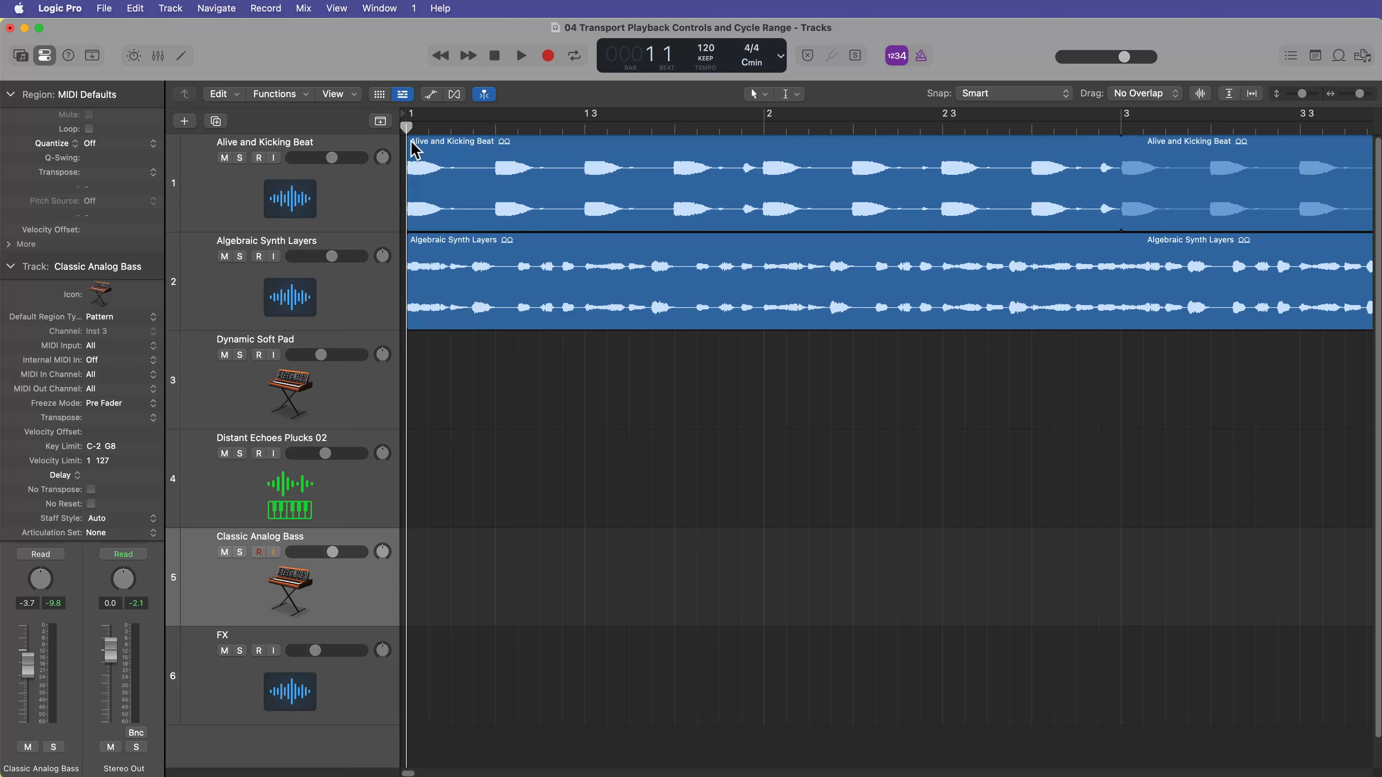
{"action": "left_click_drag", "start_coordinate": [413, 126], "coordinate": [410, 195]}
{"action": "left_click_drag", "start_coordinate": [400, 146], "coordinate": [496, 158]}
{"action": "key", "text": "Return"}
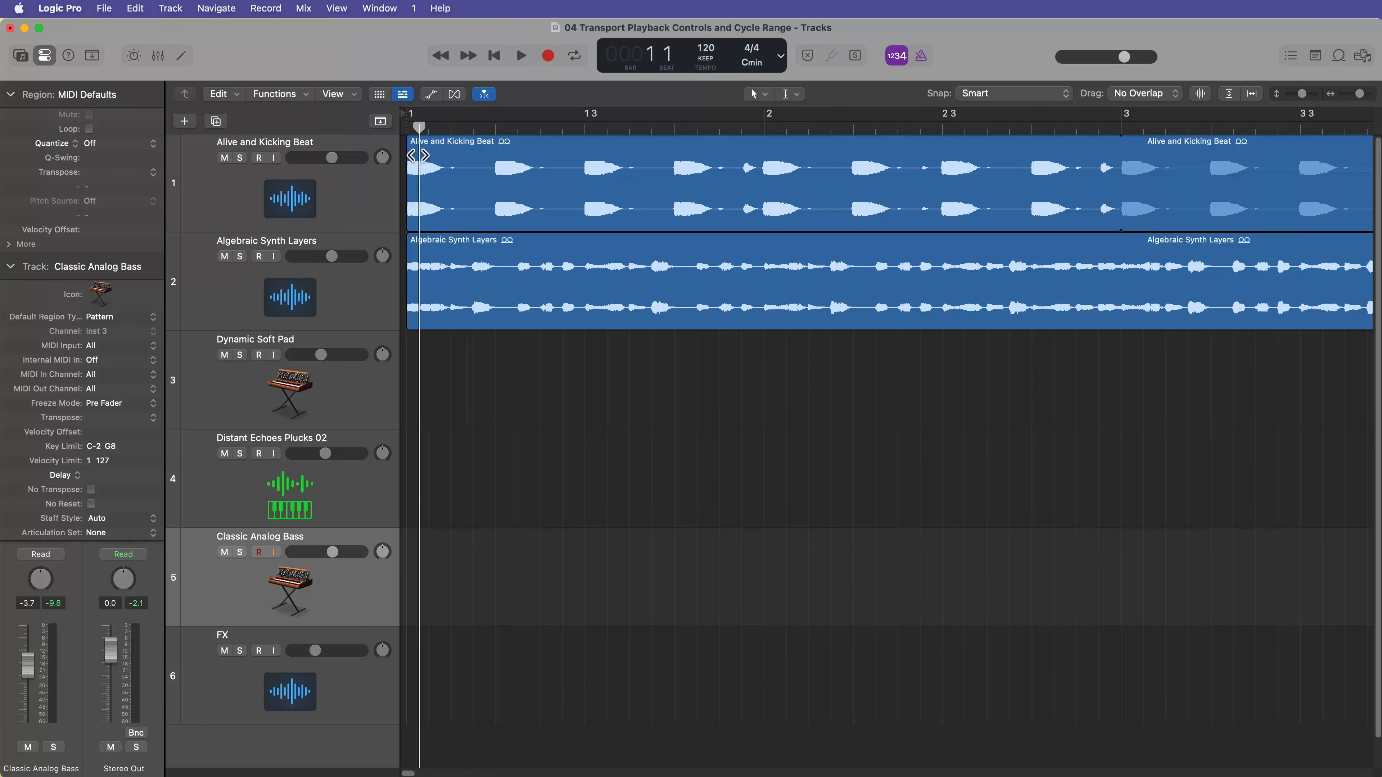
{"action": "left_click_drag", "start_coordinate": [400, 157], "coordinate": [763, 210]}
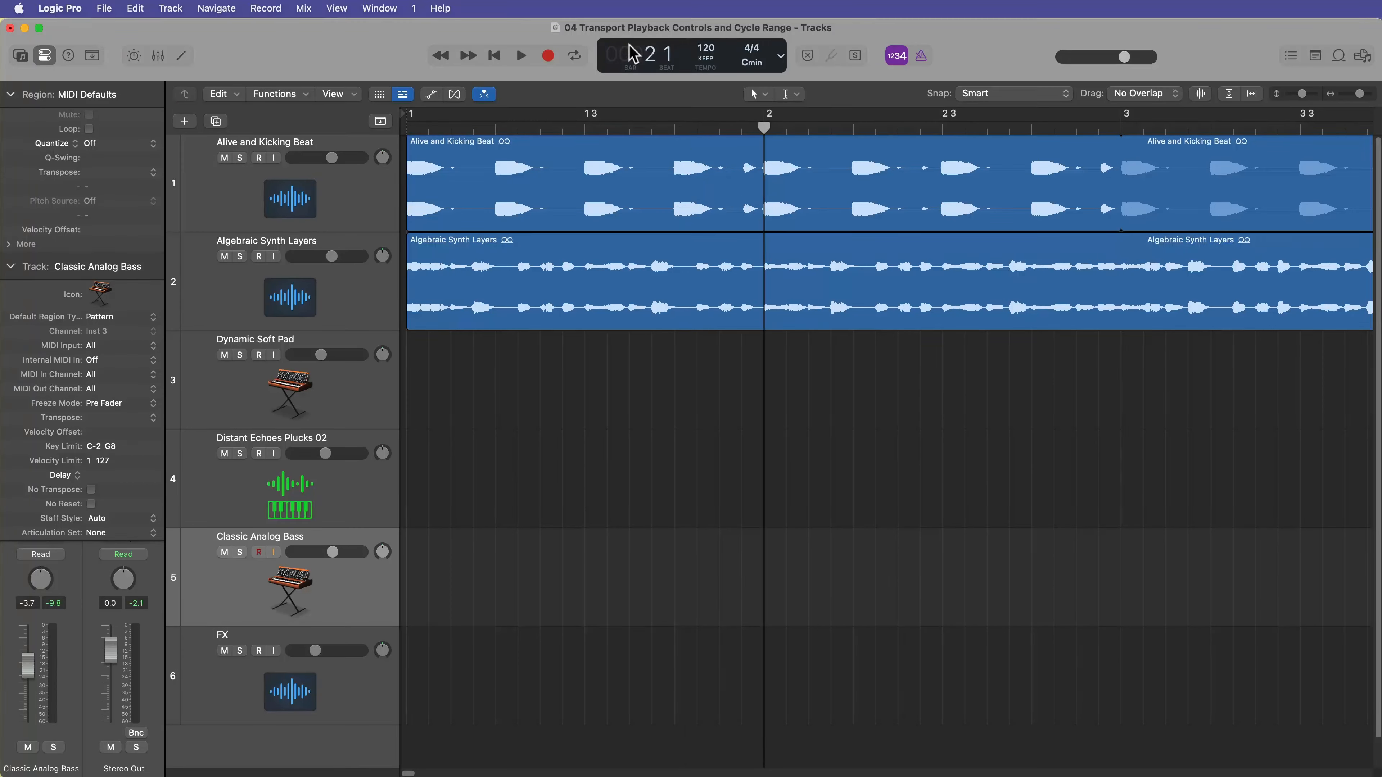
{"action": "left_click_drag", "start_coordinate": [764, 129], "coordinate": [406, 204]}
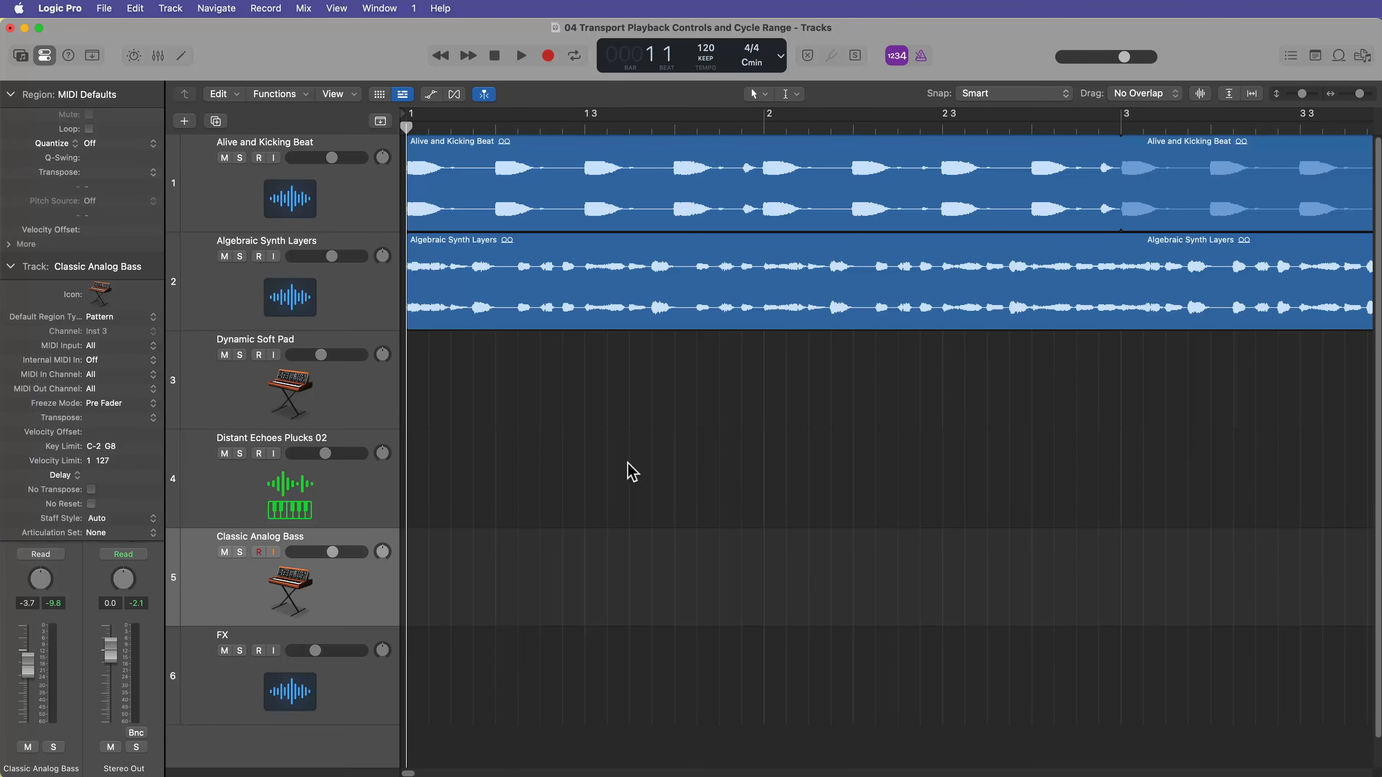
Step: Play from bar 1 through bar 2, stop, and return the playhead to bar 1 with the whole arrangement in view
{"action": "key", "text": "space"}
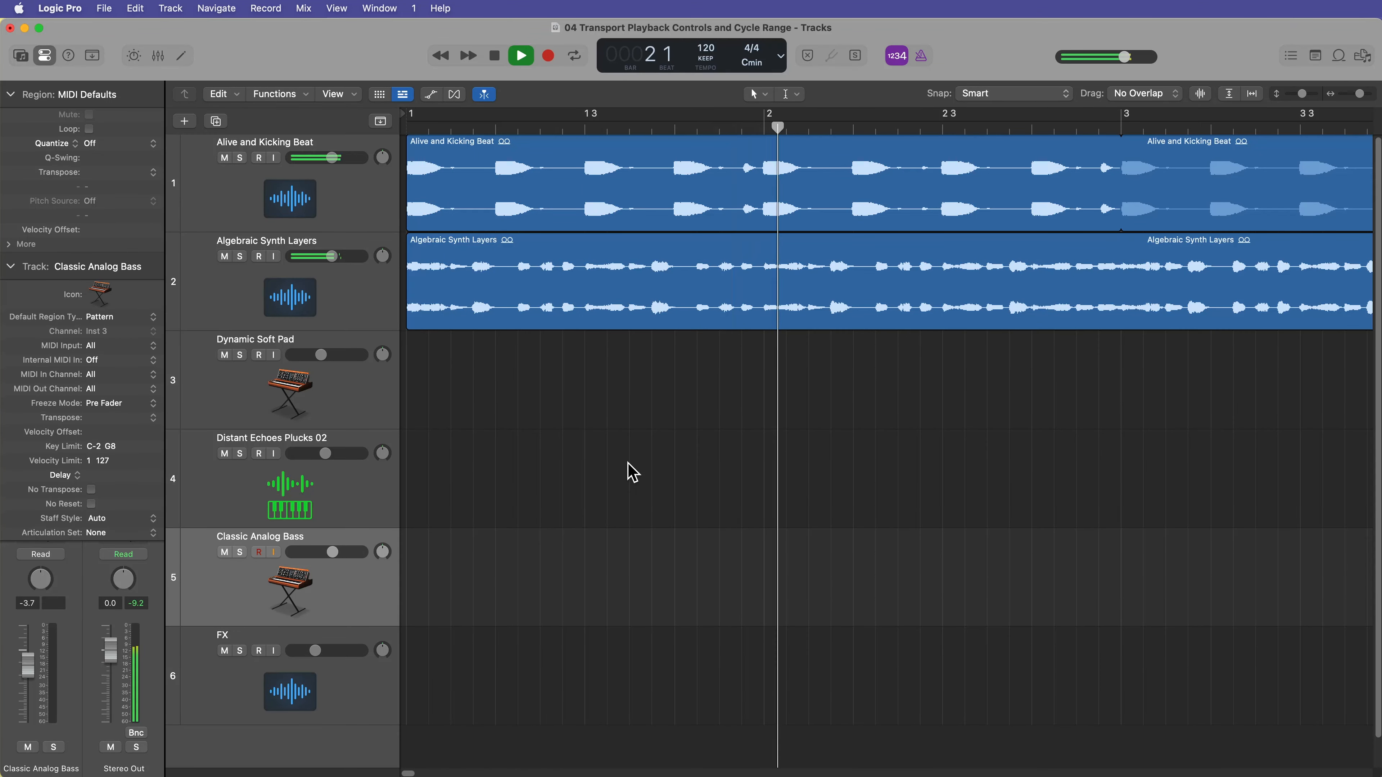
{"action": "key", "text": "space"}
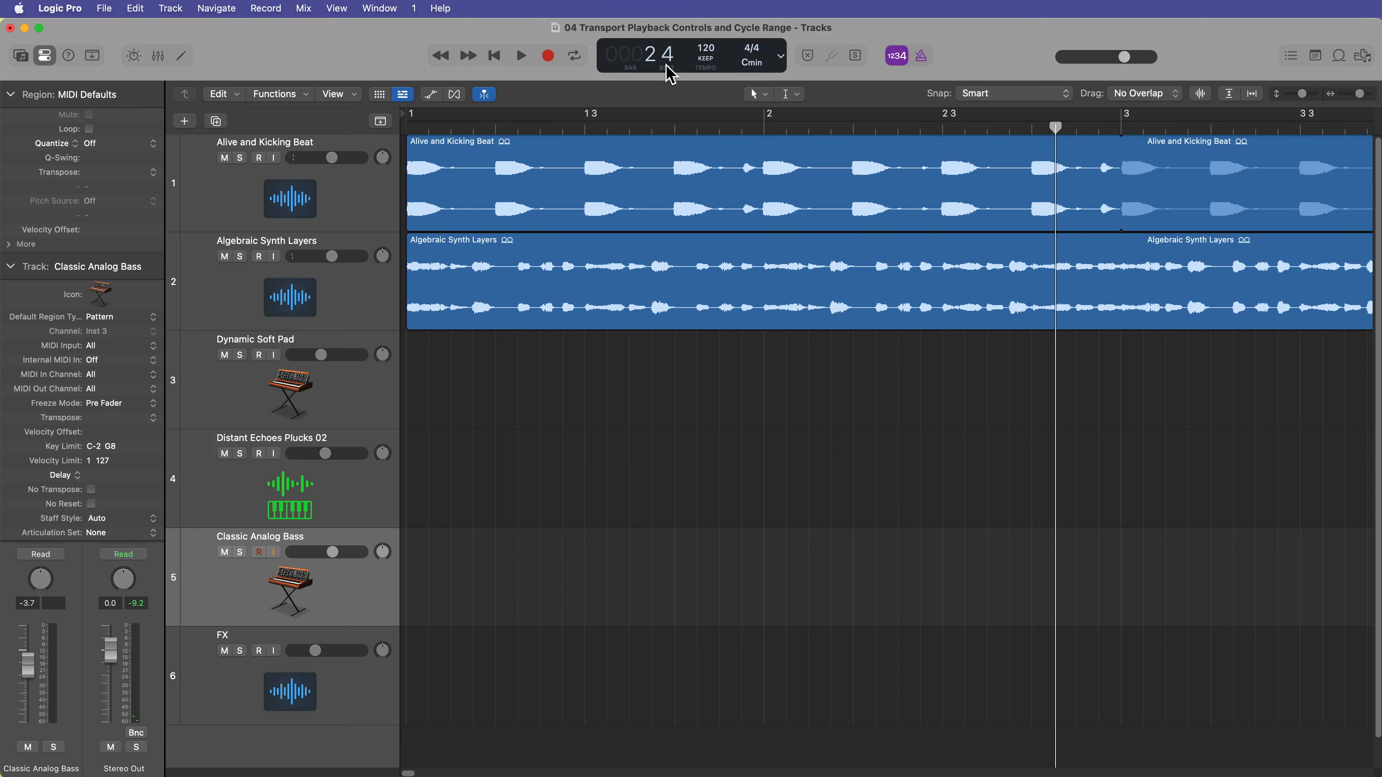
{"action": "key", "text": "Return"}
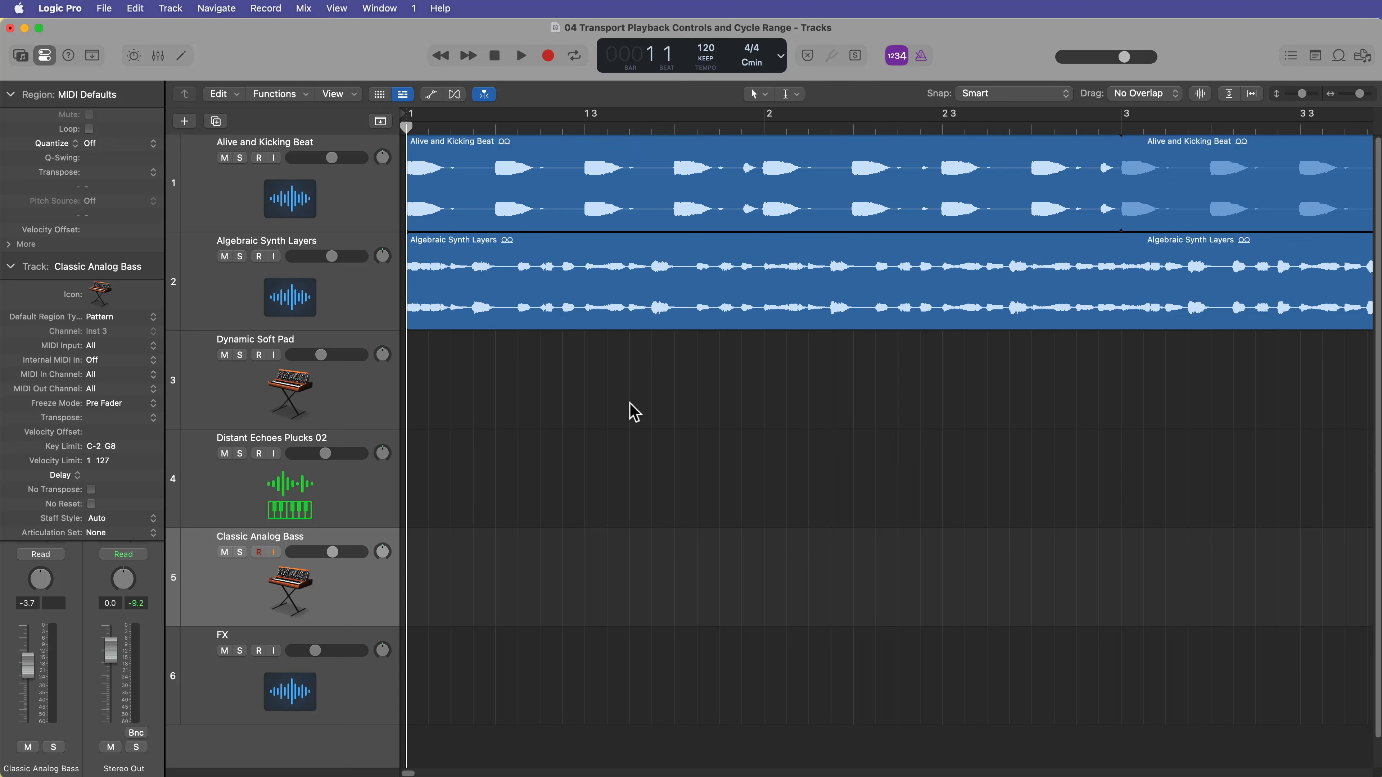
{"action": "key", "text": "z"}
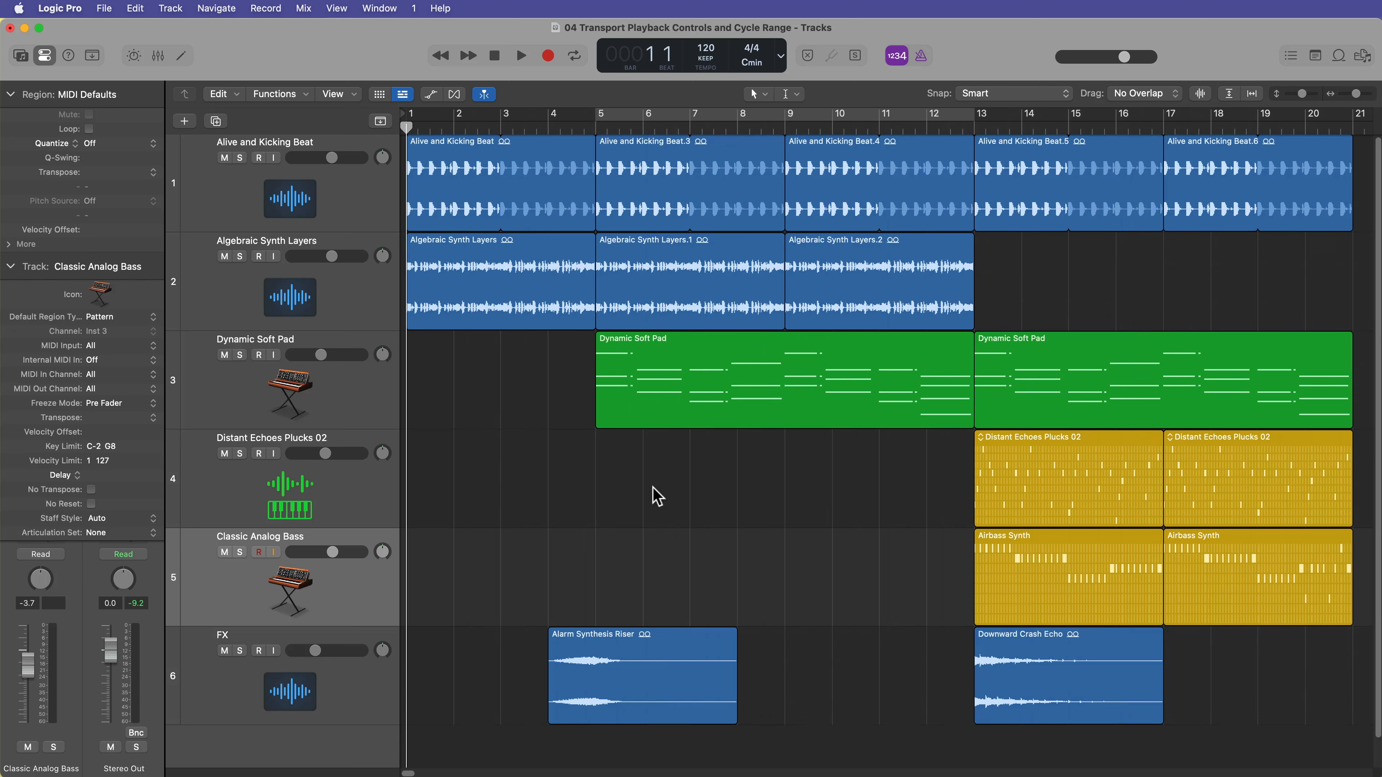
Step: Copy the two Airbass Synth regions at bars 13 and 17 and paste them at bar 5 on the Classic Analog Bass track
{"action": "left_click", "coordinate": [1058, 586]}
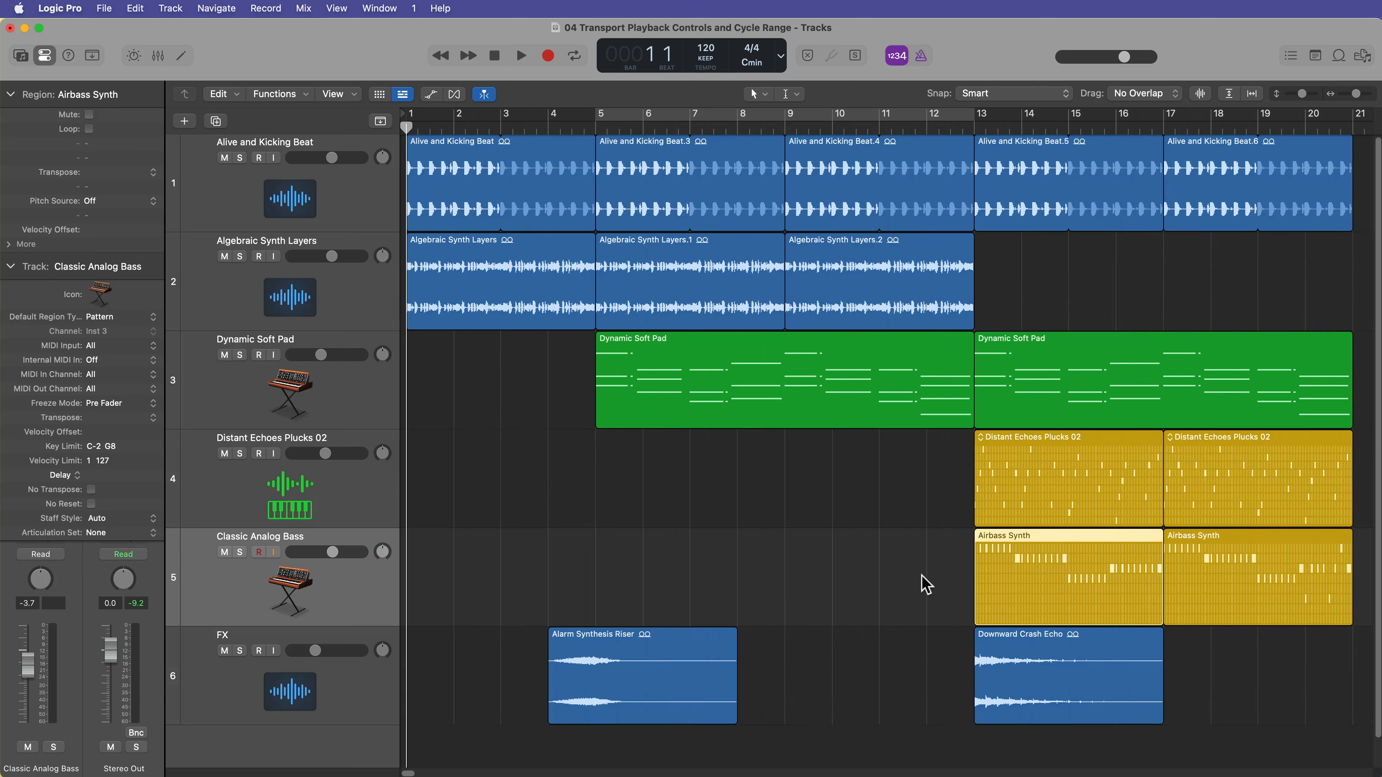
{"action": "left_click", "coordinate": [1236, 571], "text": "shift"}
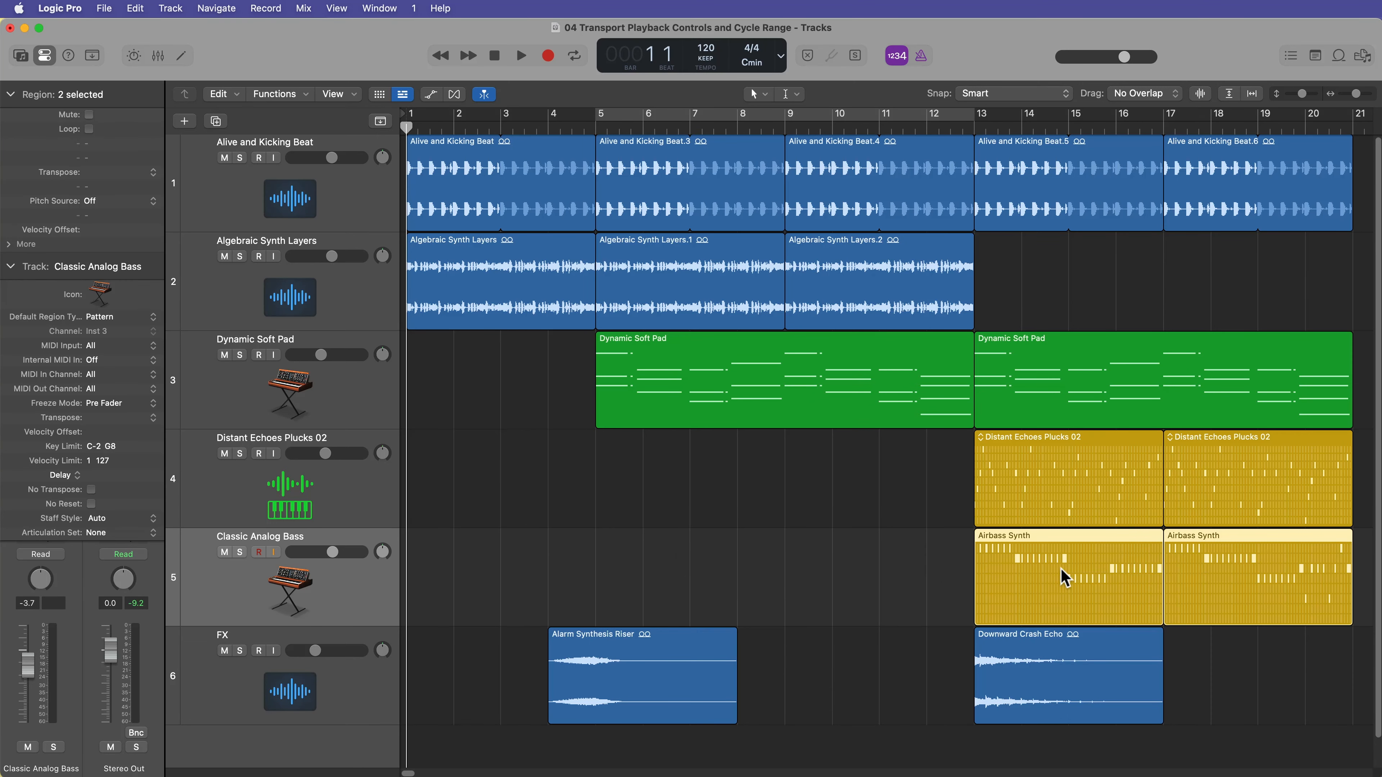
{"action": "left_click", "coordinate": [593, 128]}
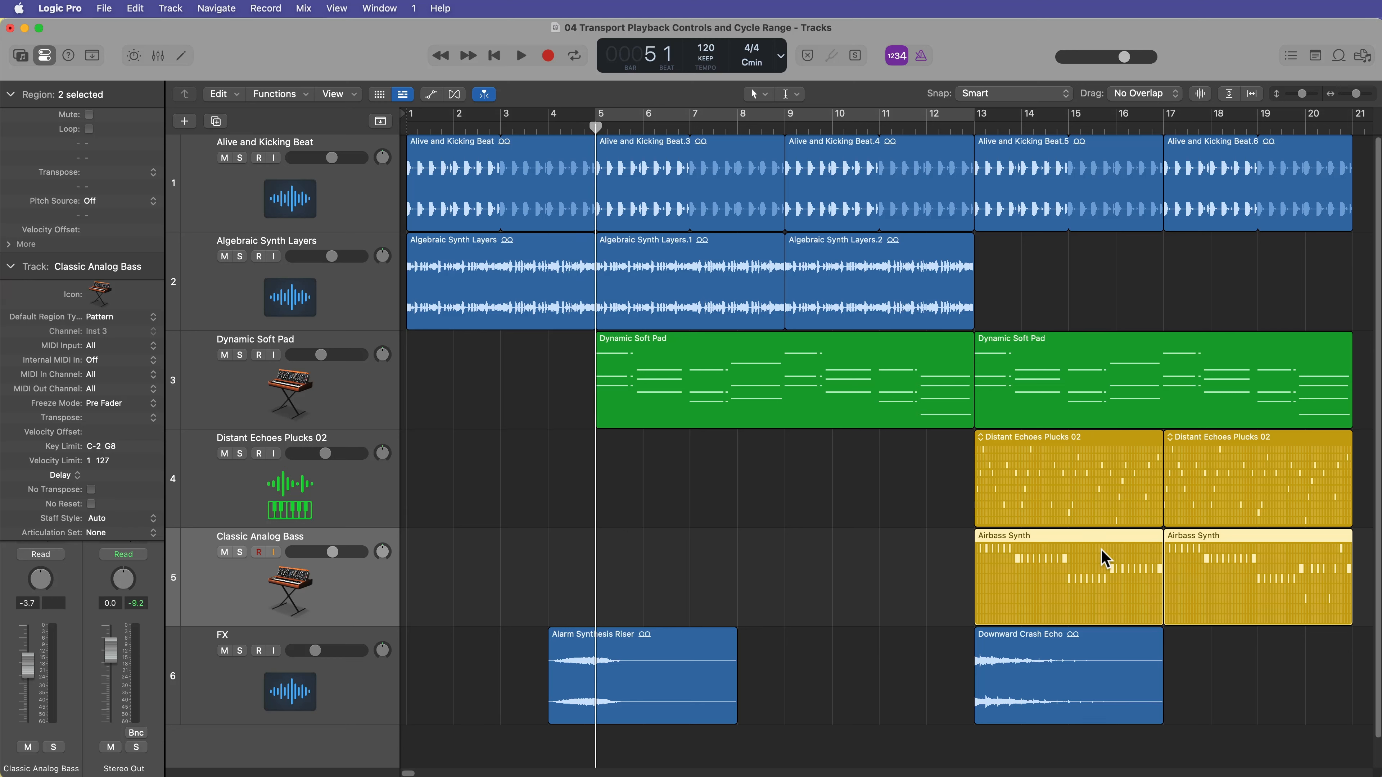
{"action": "left_click_drag", "start_coordinate": [897, 577], "coordinate": [1248, 573]}
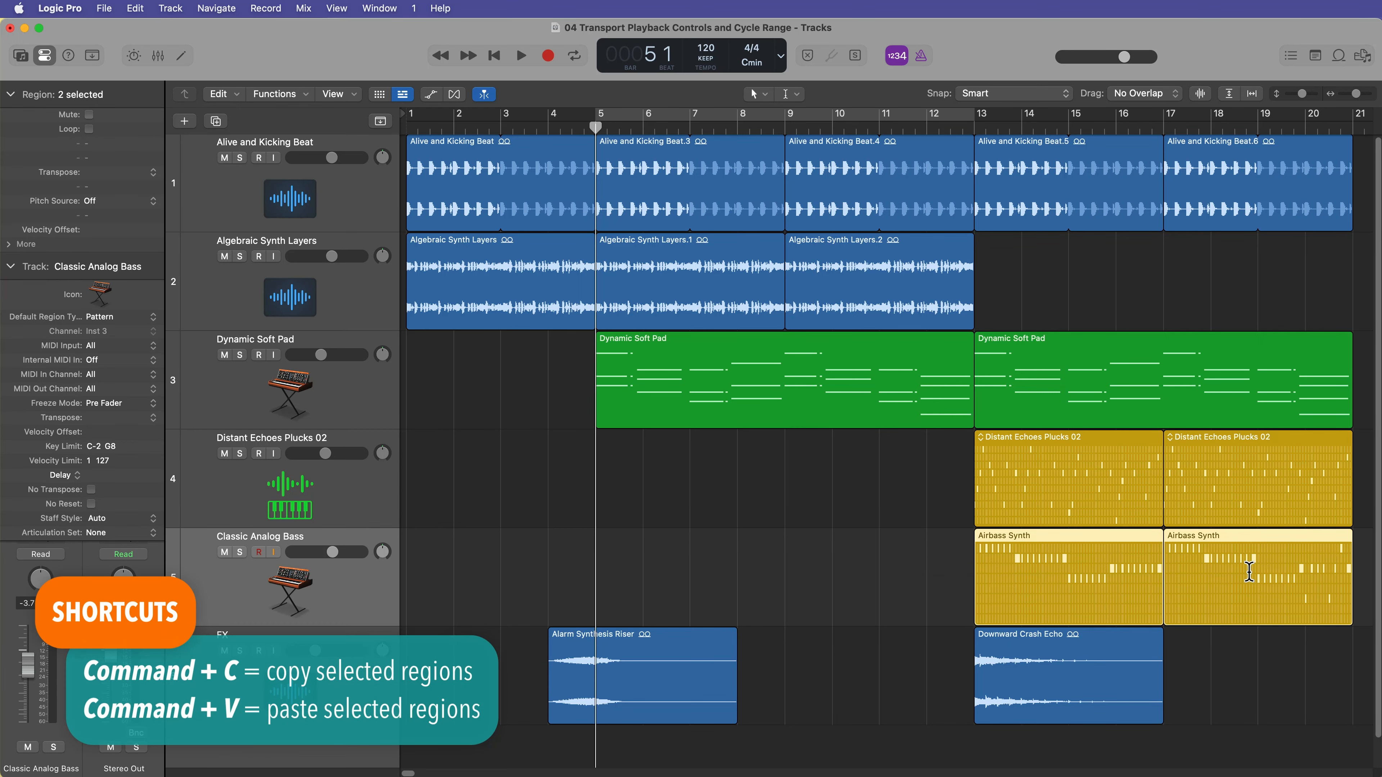
{"action": "left_click", "coordinate": [809, 577]}
{"action": "mouse_move", "coordinate": [596, 128]}
{"action": "left_mouse_down"}
{"action": "mouse_move", "coordinate": [680, 142]}
{"action": "mouse_move", "coordinate": [597, 143]}
{"action": "left_mouse_up"}
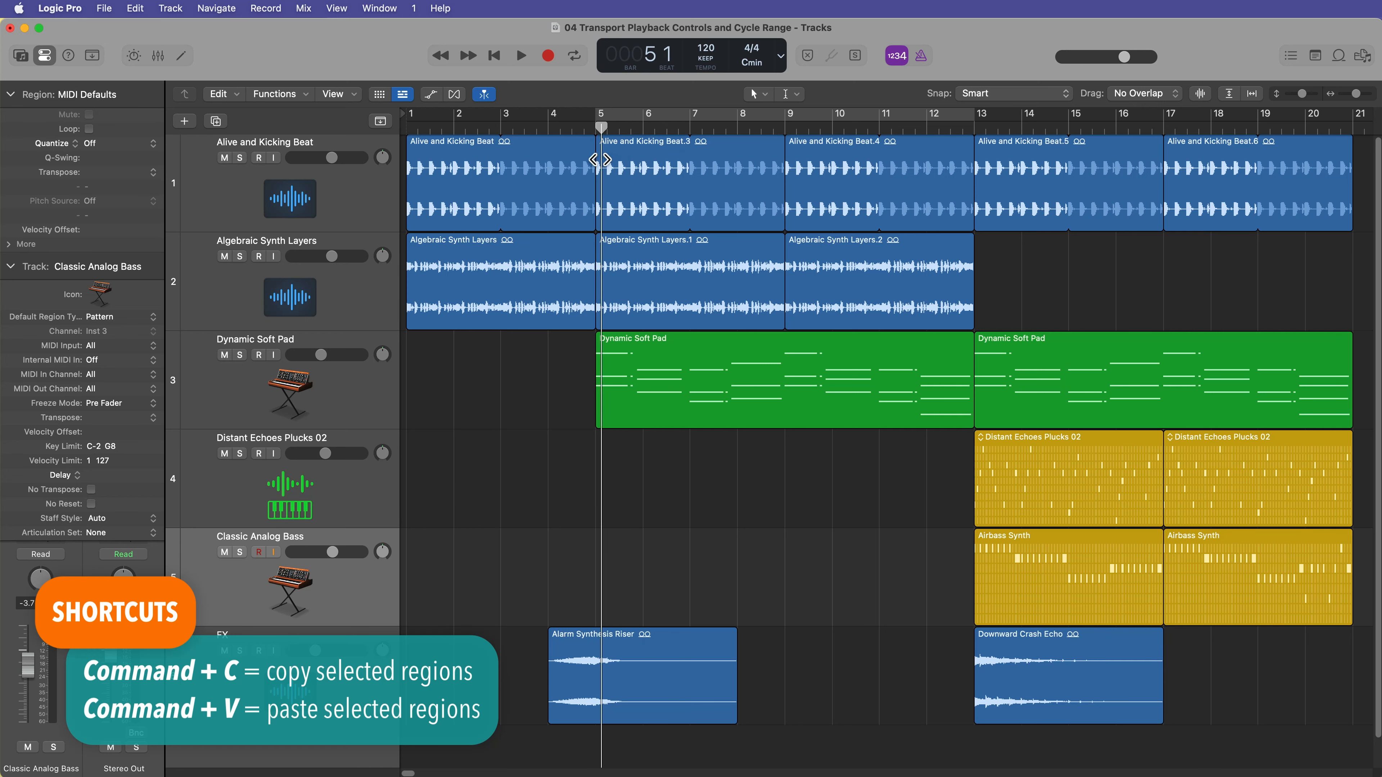
{"action": "left_click", "coordinate": [359, 591]}
{"action": "left_click", "coordinate": [618, 572]}
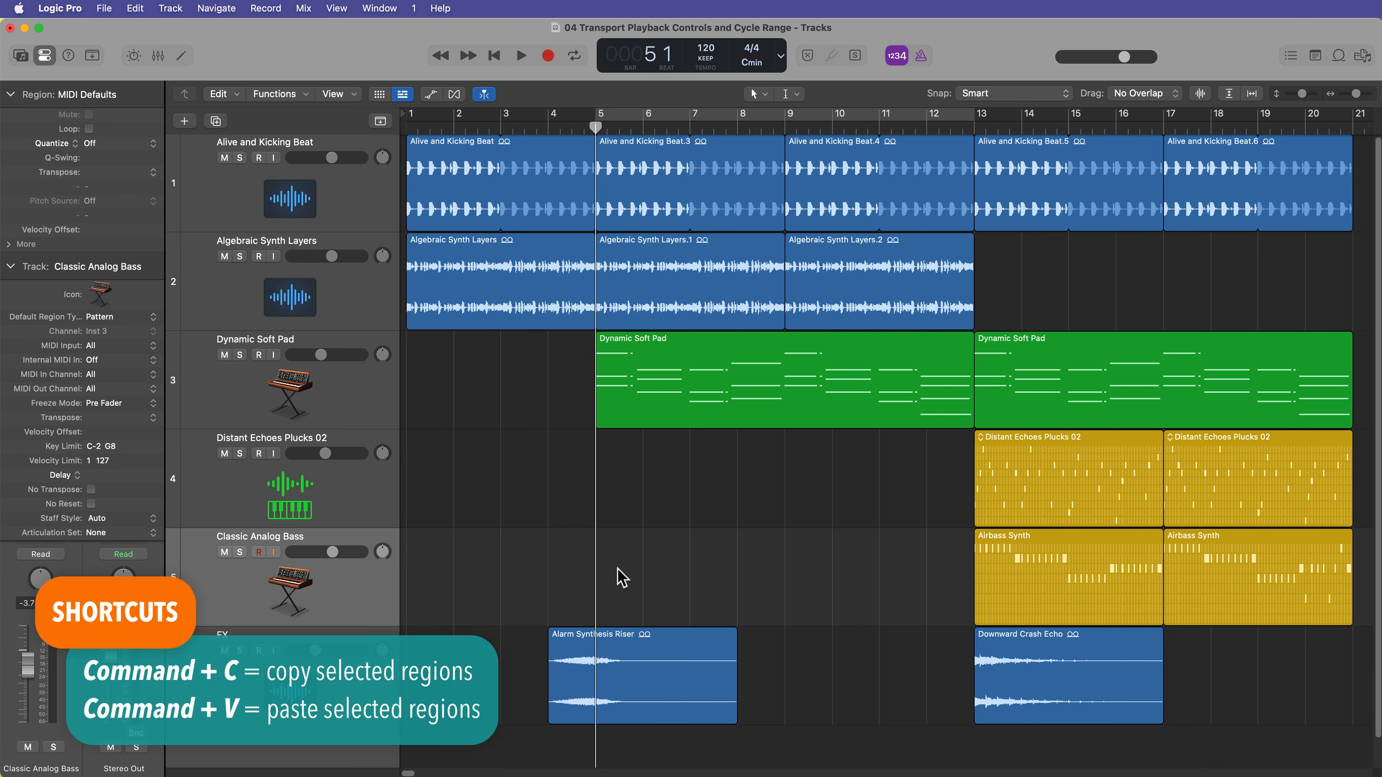
{"action": "key", "text": "super+v"}
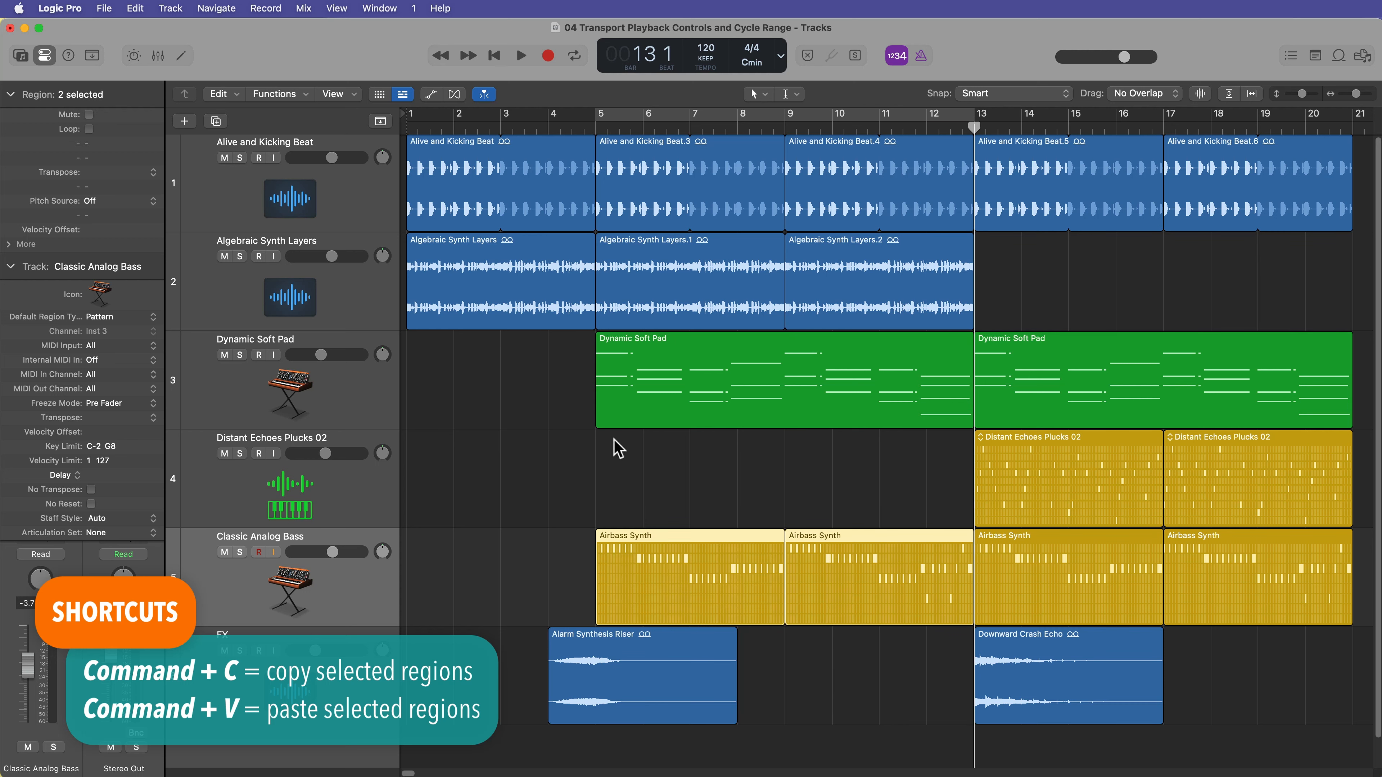
Step: Place the playhead at bar 5 and play the section with the pasted bass regions
{"action": "left_click", "coordinate": [595, 489]}
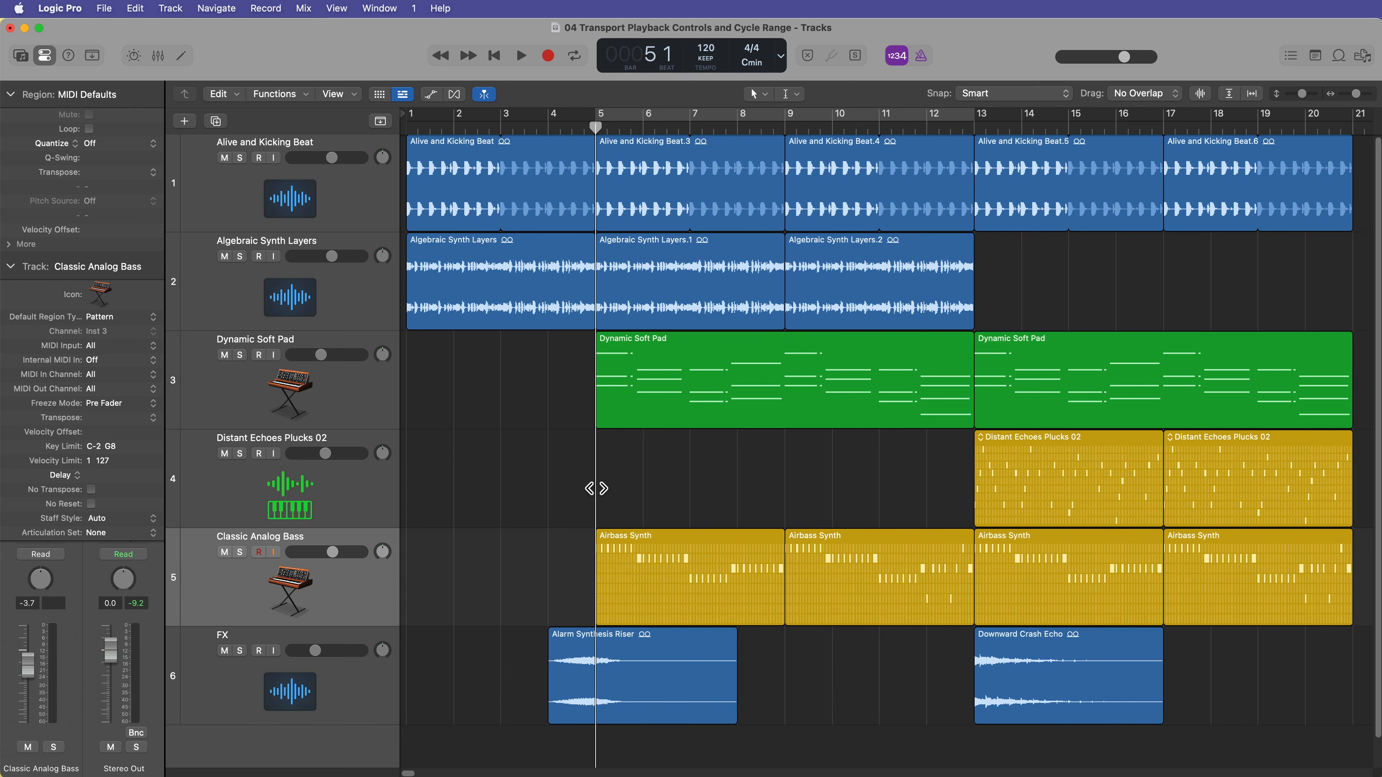
{"action": "key", "text": "space"}
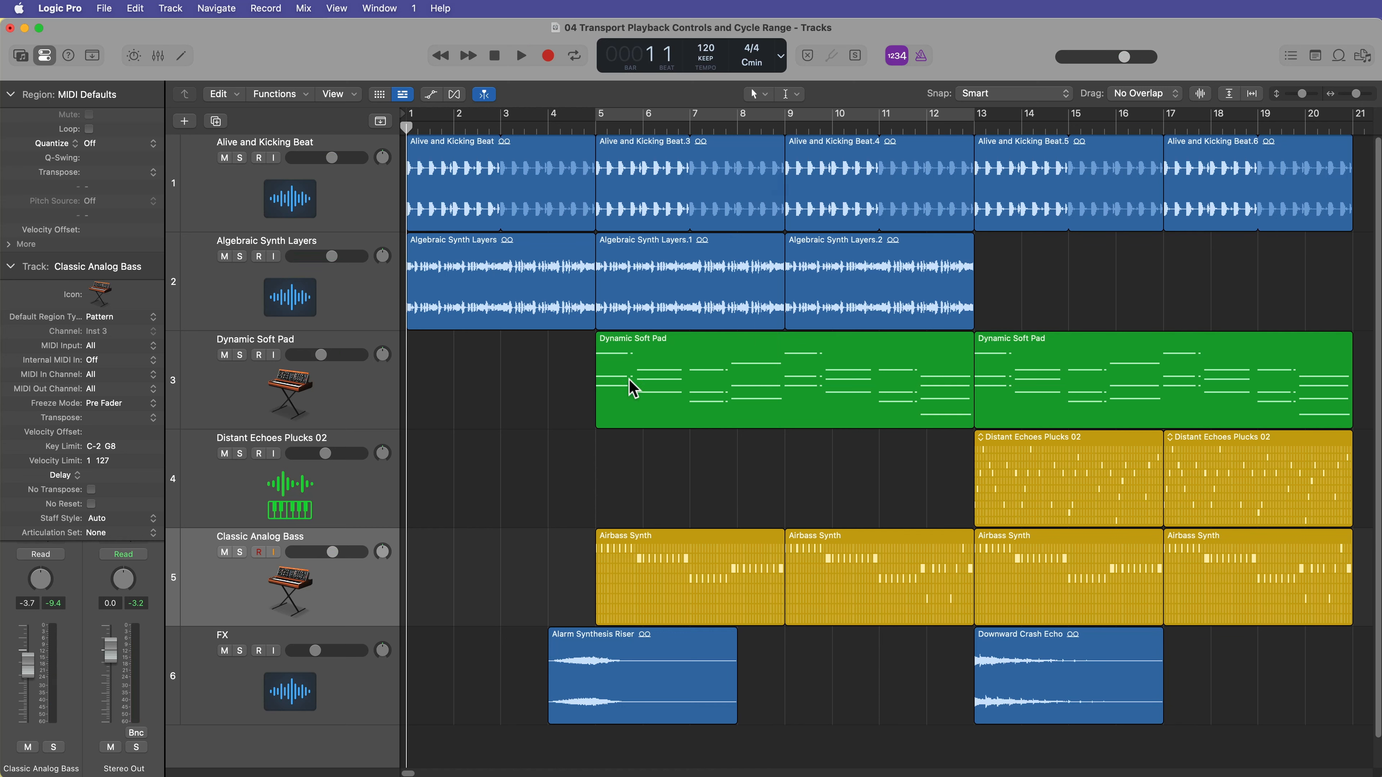
Step: Toggle the cycle range over bars 5 to 13 on and off several times, leaving it enabled
{"action": "left_click", "coordinate": [779, 121]}
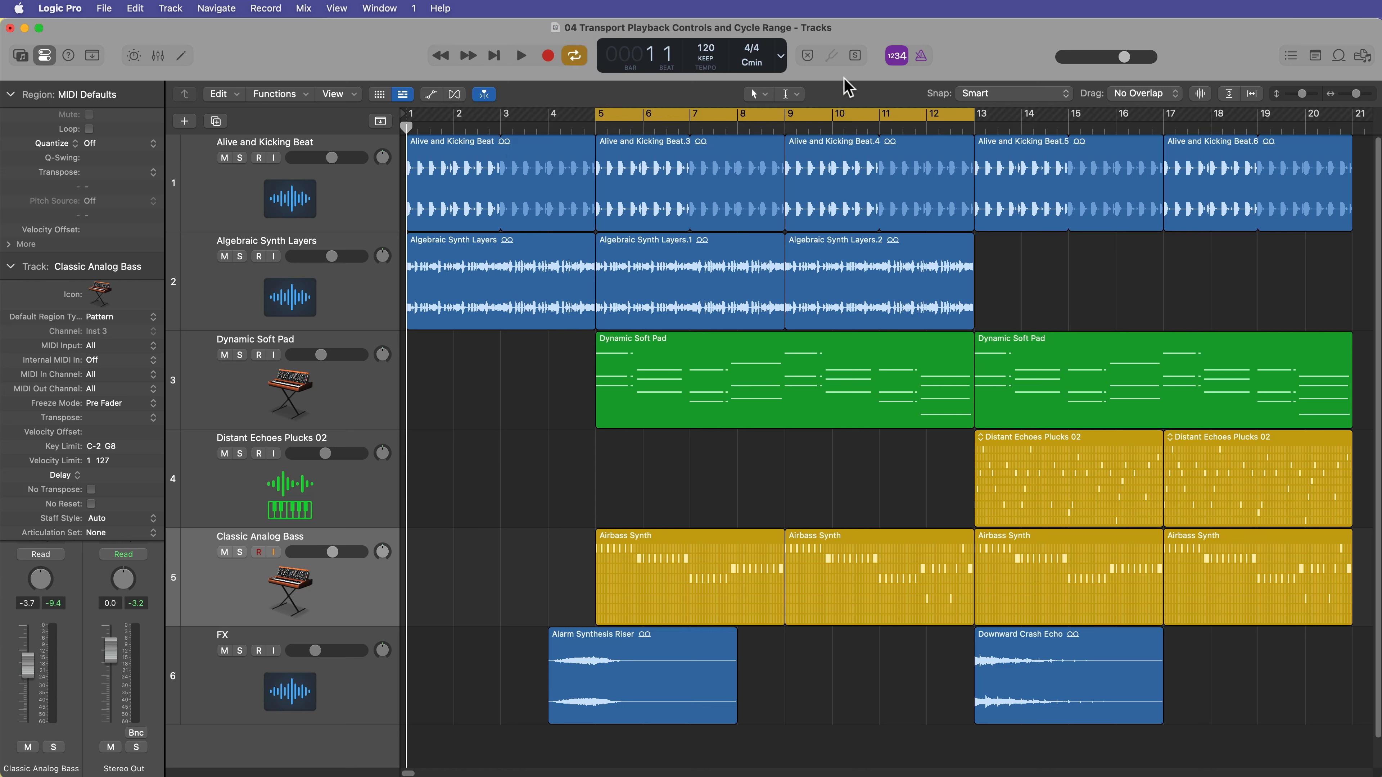
{"action": "left_click", "coordinate": [789, 116]}
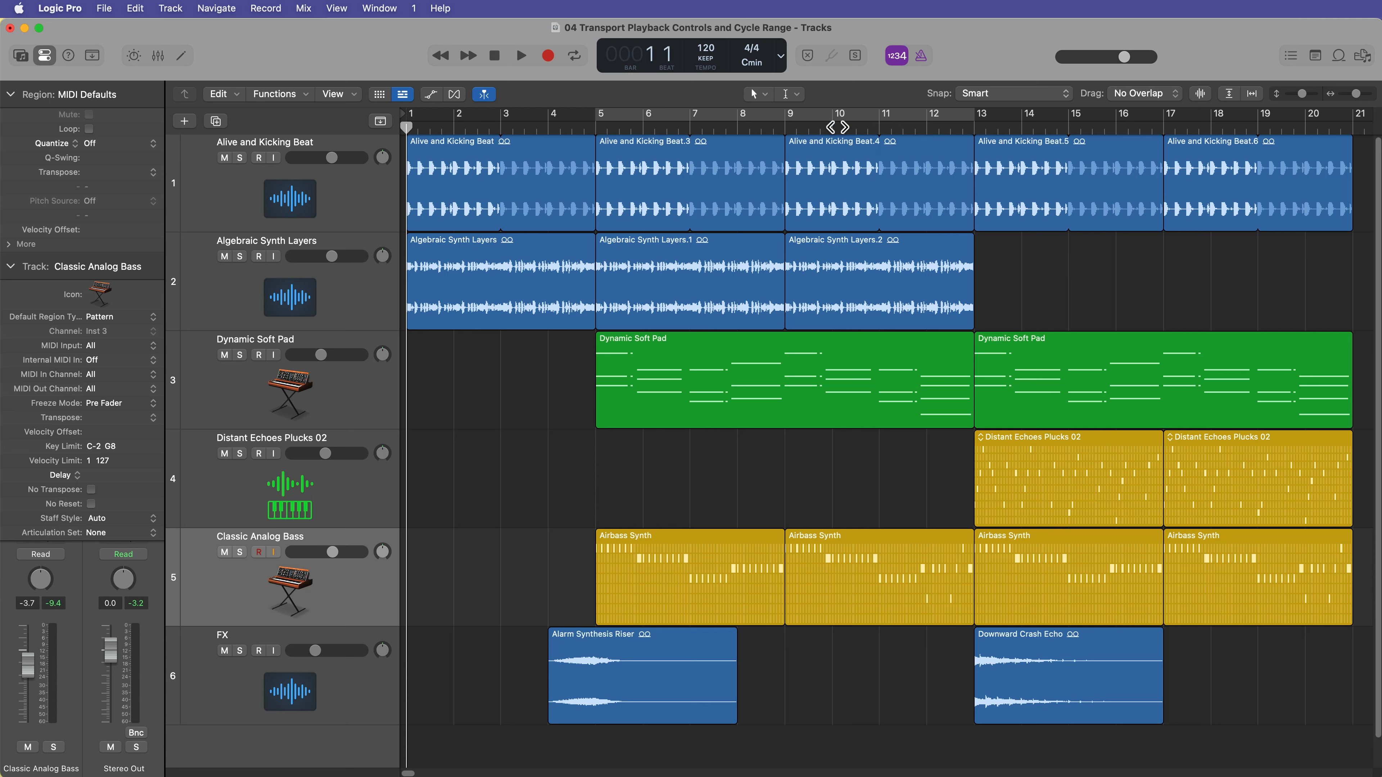
{"action": "left_click", "coordinate": [851, 115]}
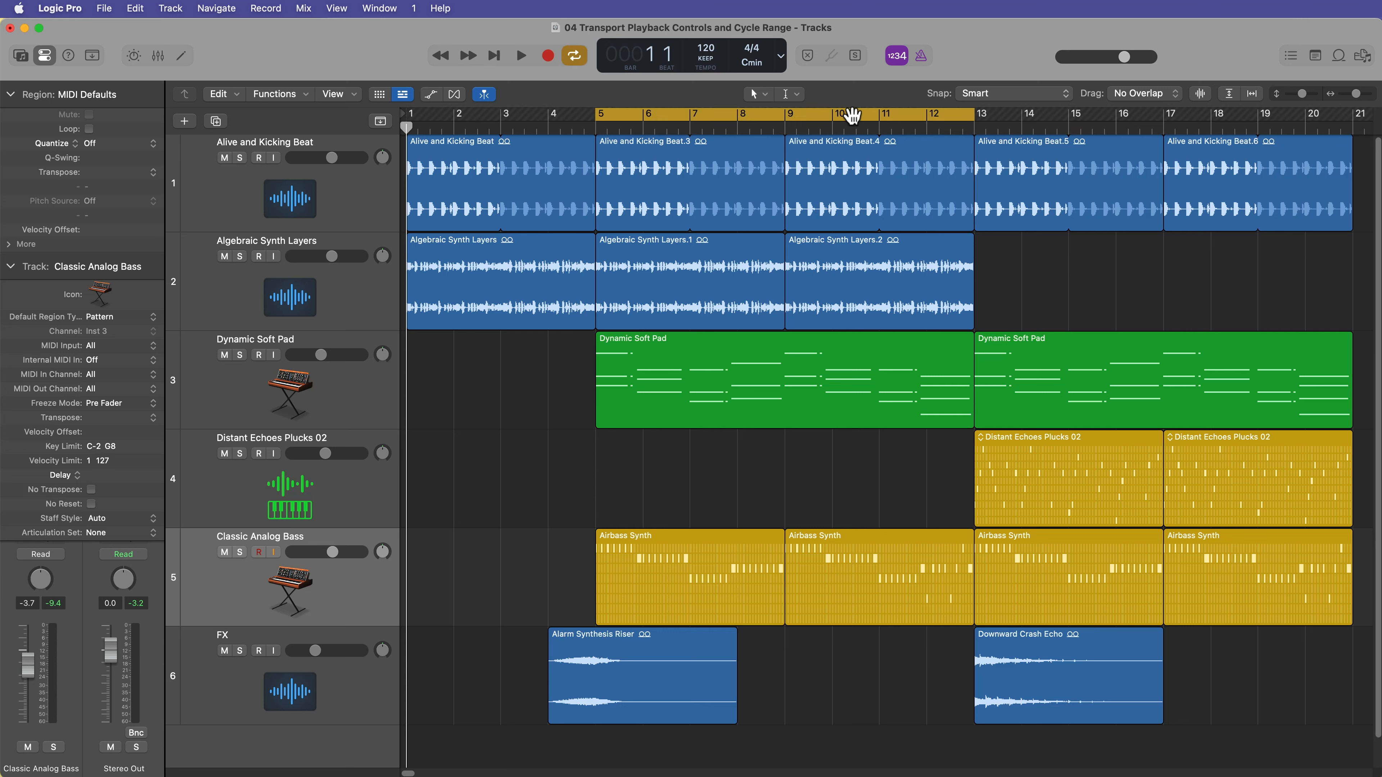
{"action": "key", "text": "c"}
{"action": "key", "text": "c"}
{"action": "key", "text": "c"}
{"action": "key", "text": "c"}
Step: Select the Airbass Synth region at bar 5 and shorten the cycle range to end at bar 9
{"action": "left_click", "coordinate": [665, 550]}
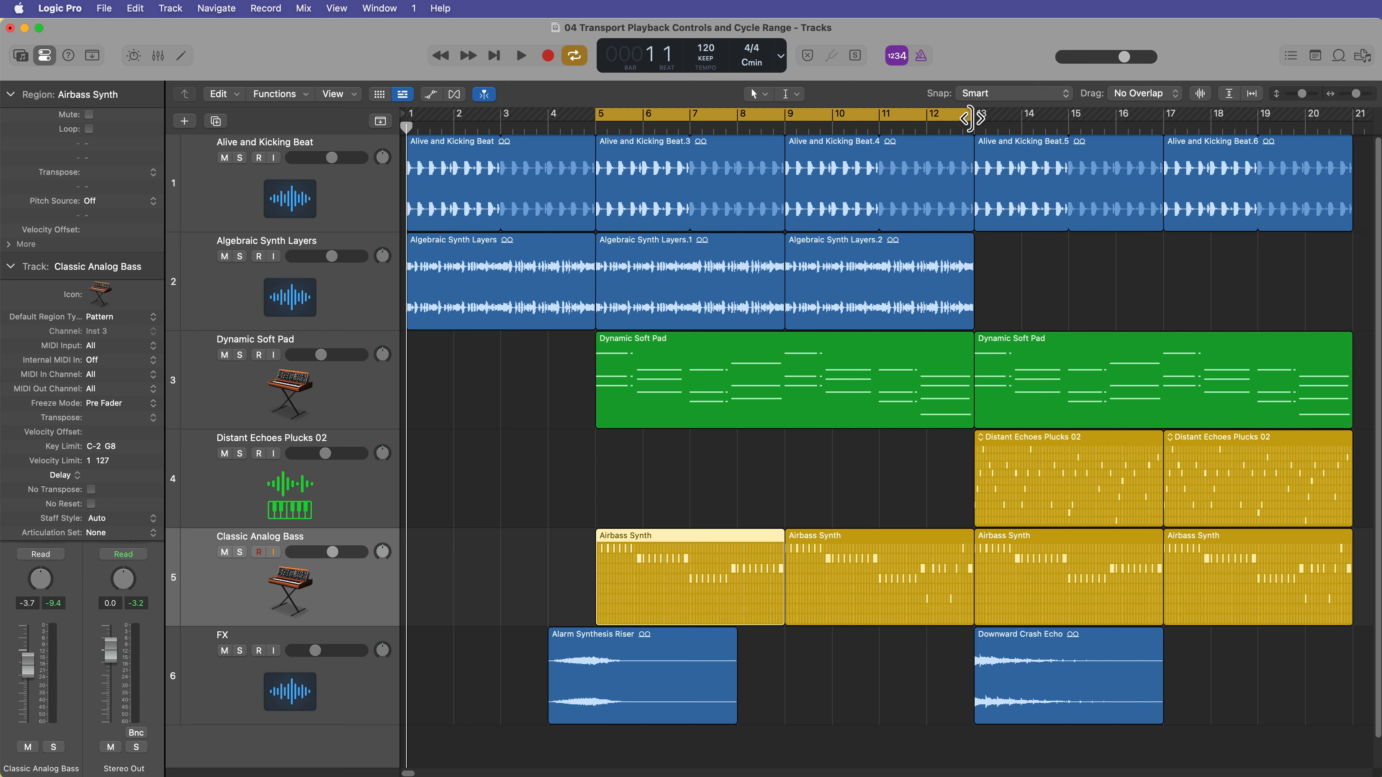
{"action": "left_click_drag", "start_coordinate": [974, 117], "coordinate": [780, 169]}
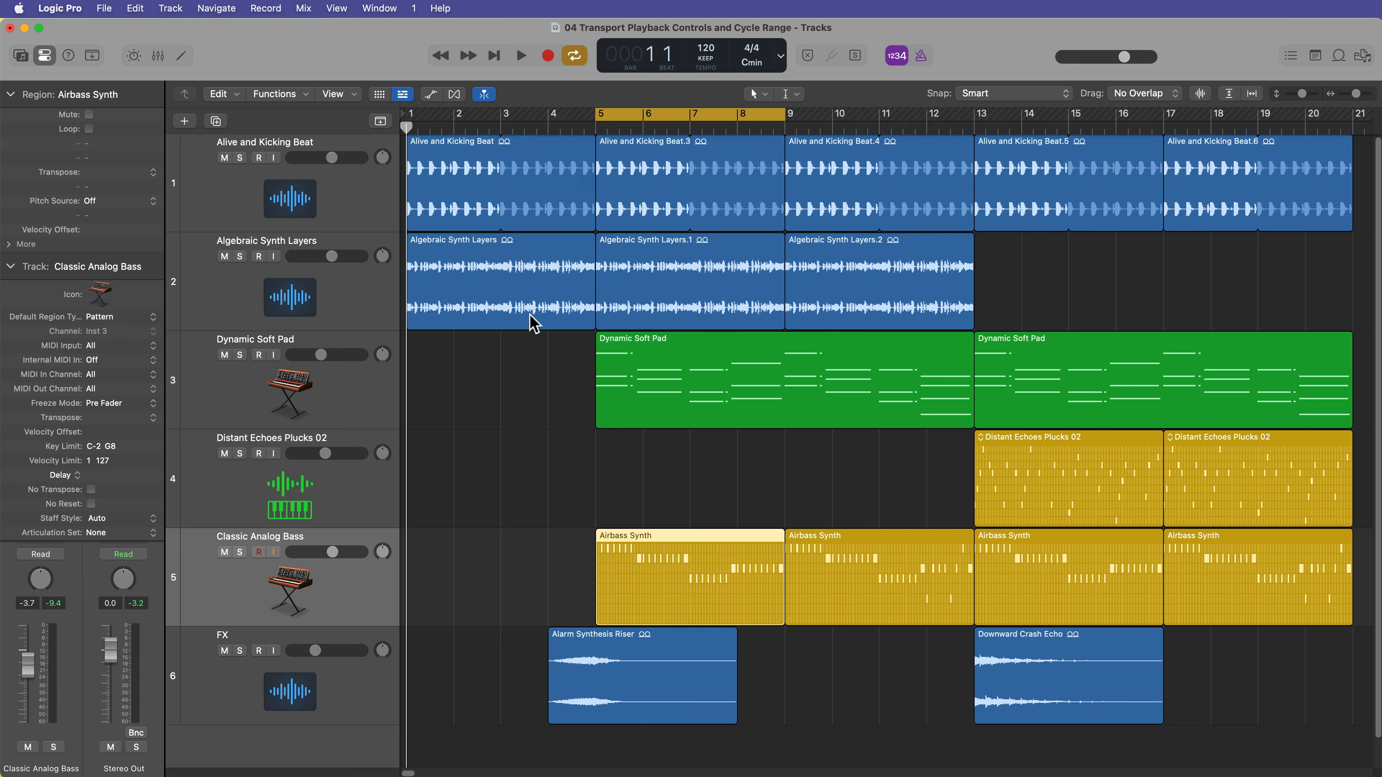
Step: Move the playhead outside the cycle range to beat 4 of bar 13, play the looped section, and stop playback
{"action": "left_click_drag", "start_coordinate": [496, 126], "coordinate": [1015, 163]}
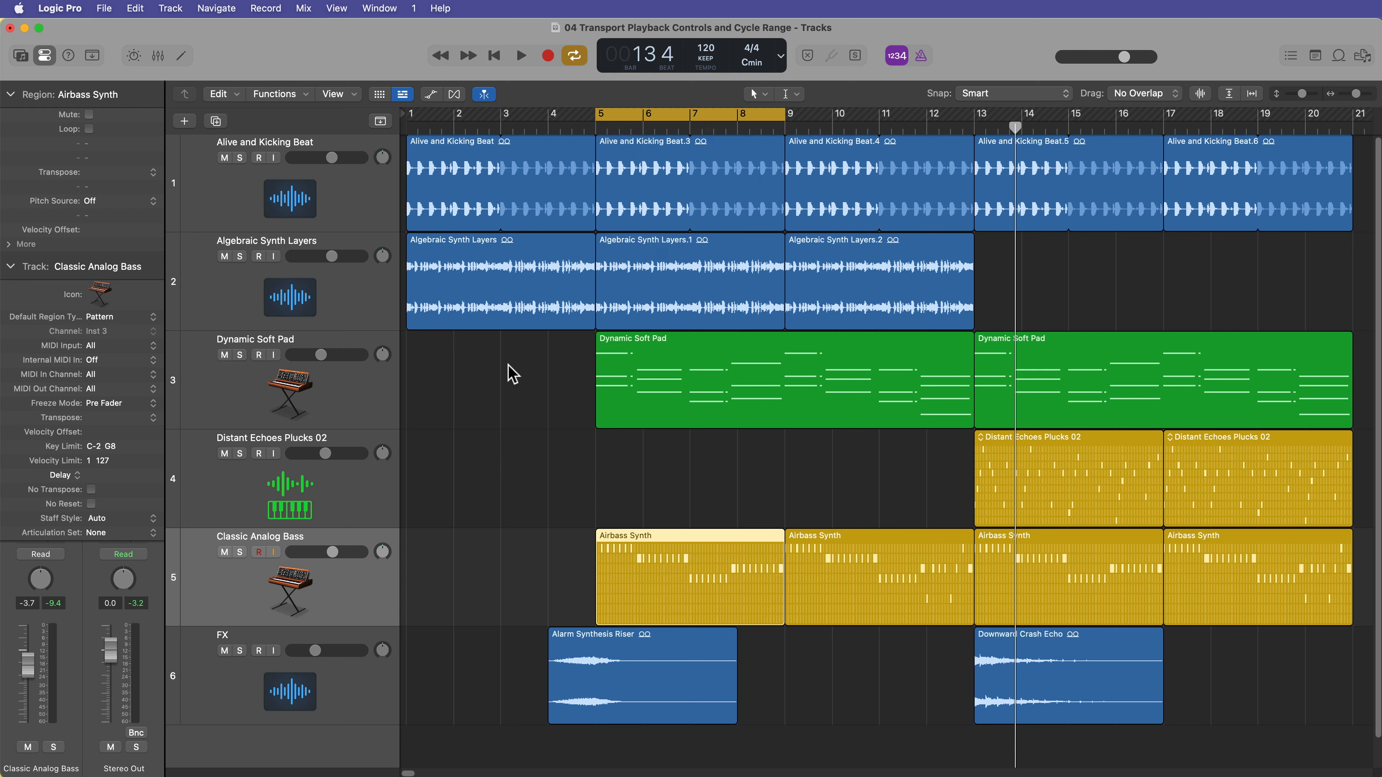
{"action": "key", "text": "space"}
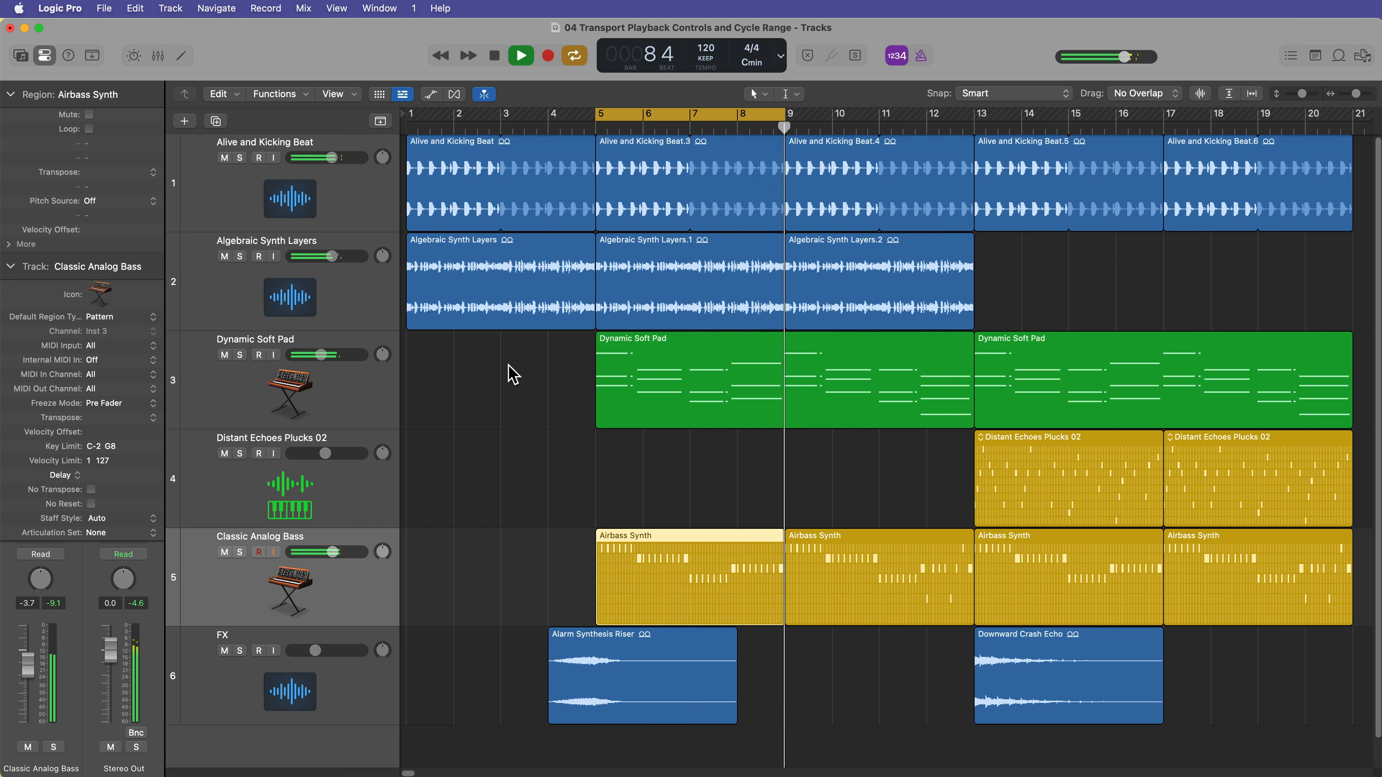
{"action": "key", "text": "space"}
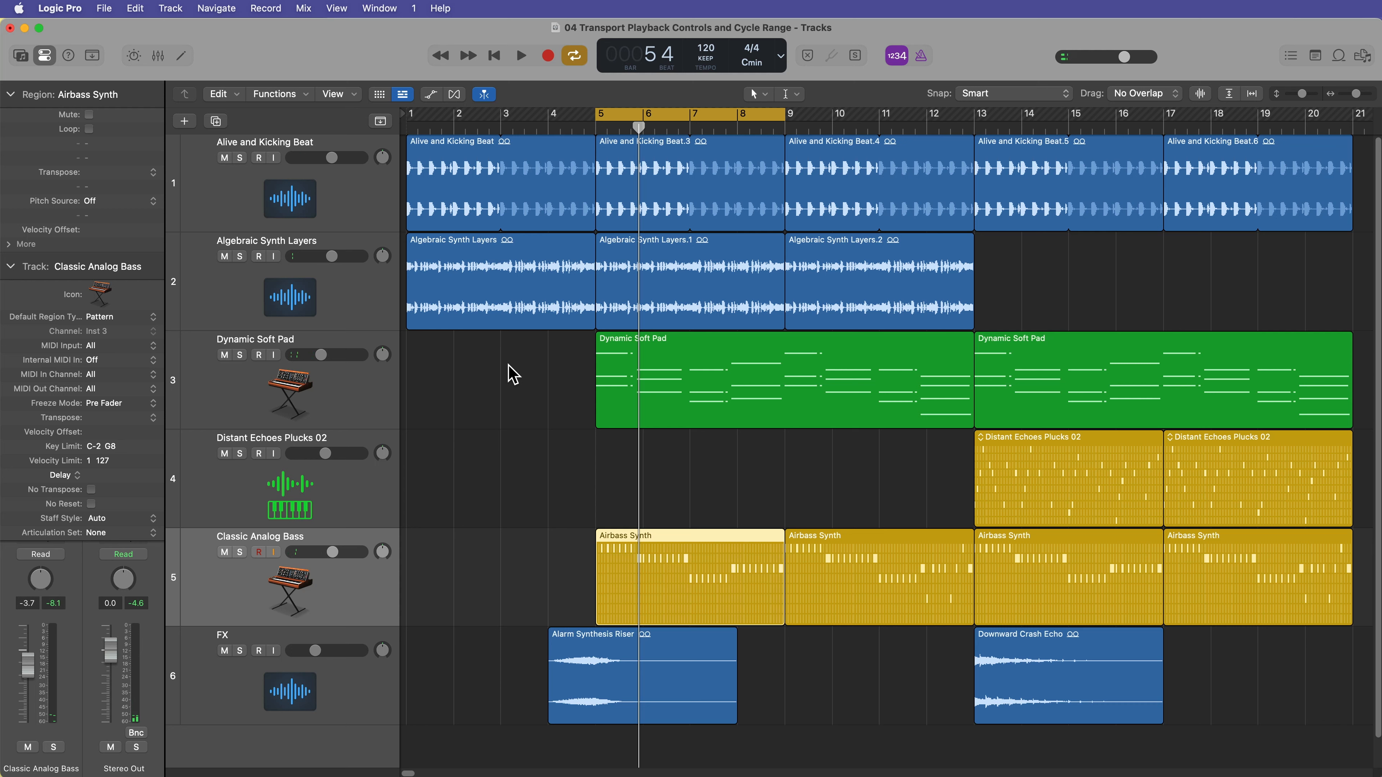
Step: Move the four-bar cycle range to span bars 13 to 17 and clear the region selection
{"action": "left_click_drag", "start_coordinate": [704, 113], "coordinate": [1076, 108]}
{"action": "left_click", "coordinate": [1069, 322]}
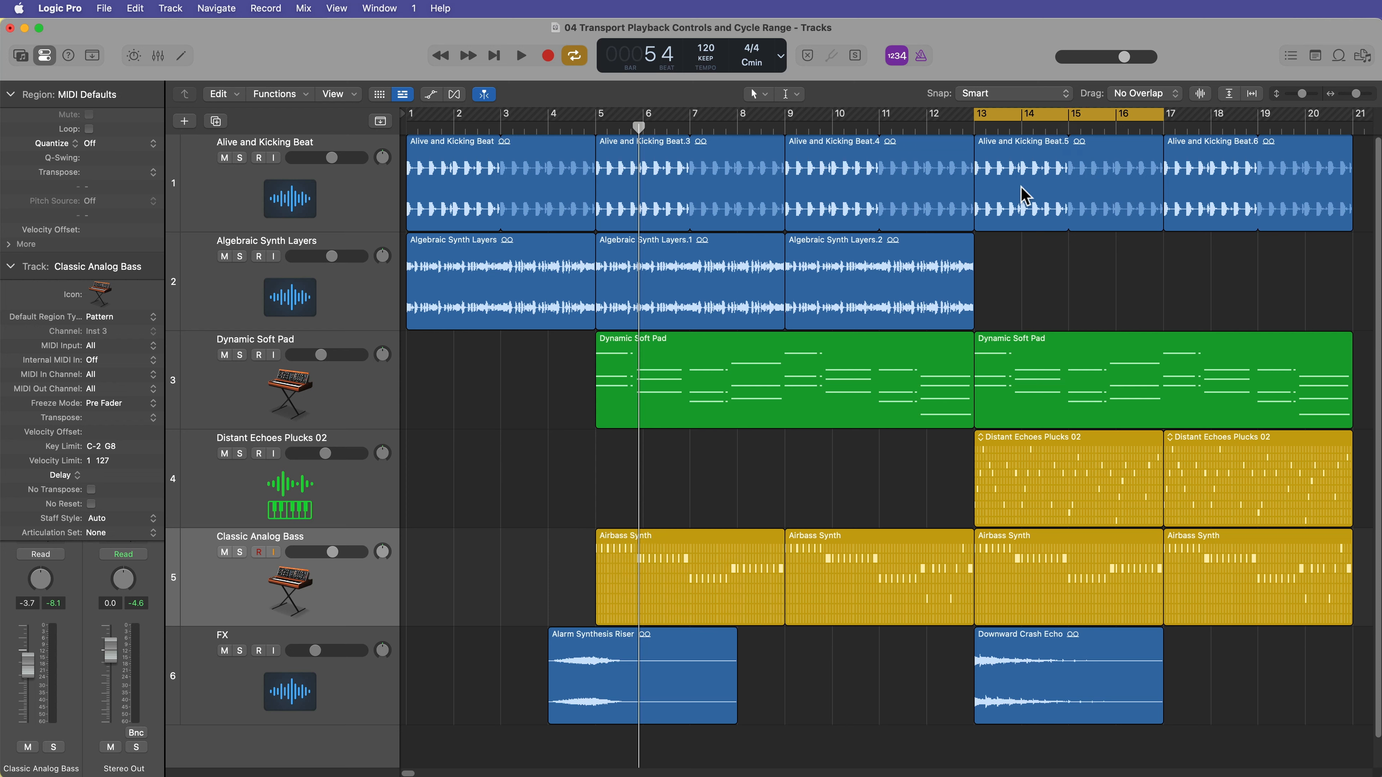
Step: Play the looped section at bars 13 to 17, stop playback, and move the four-bar cycle range to bars 9 to 13
{"action": "key", "text": "space"}
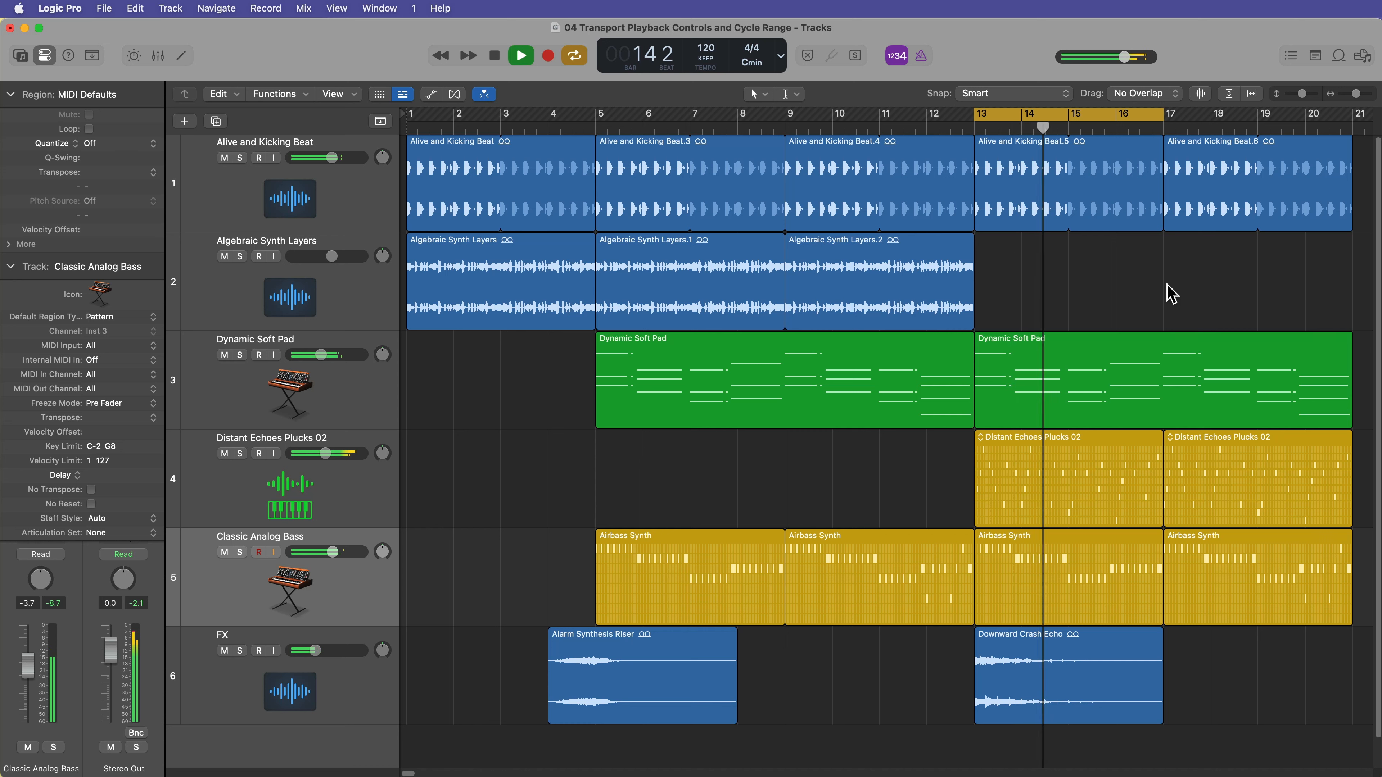
{"action": "key", "text": "space"}
{"action": "left_click_drag", "start_coordinate": [1098, 119], "coordinate": [908, 127]}
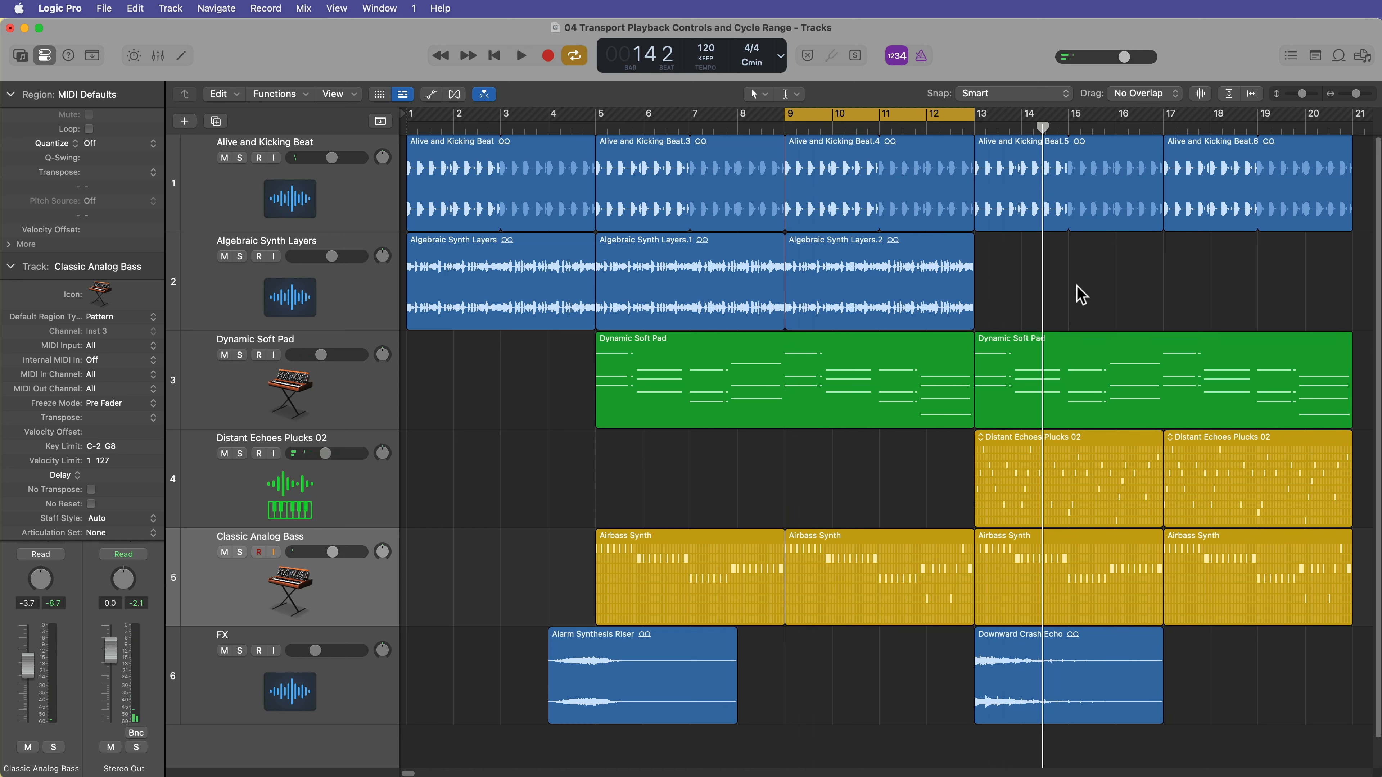
Step: Toggle the cycle range off and on, and stretch it at both ends to run from bar 8 to bar 15
{"action": "left_click", "coordinate": [851, 117]}
{"action": "left_click", "coordinate": [851, 117]}
{"action": "left_click", "coordinate": [851, 117]}
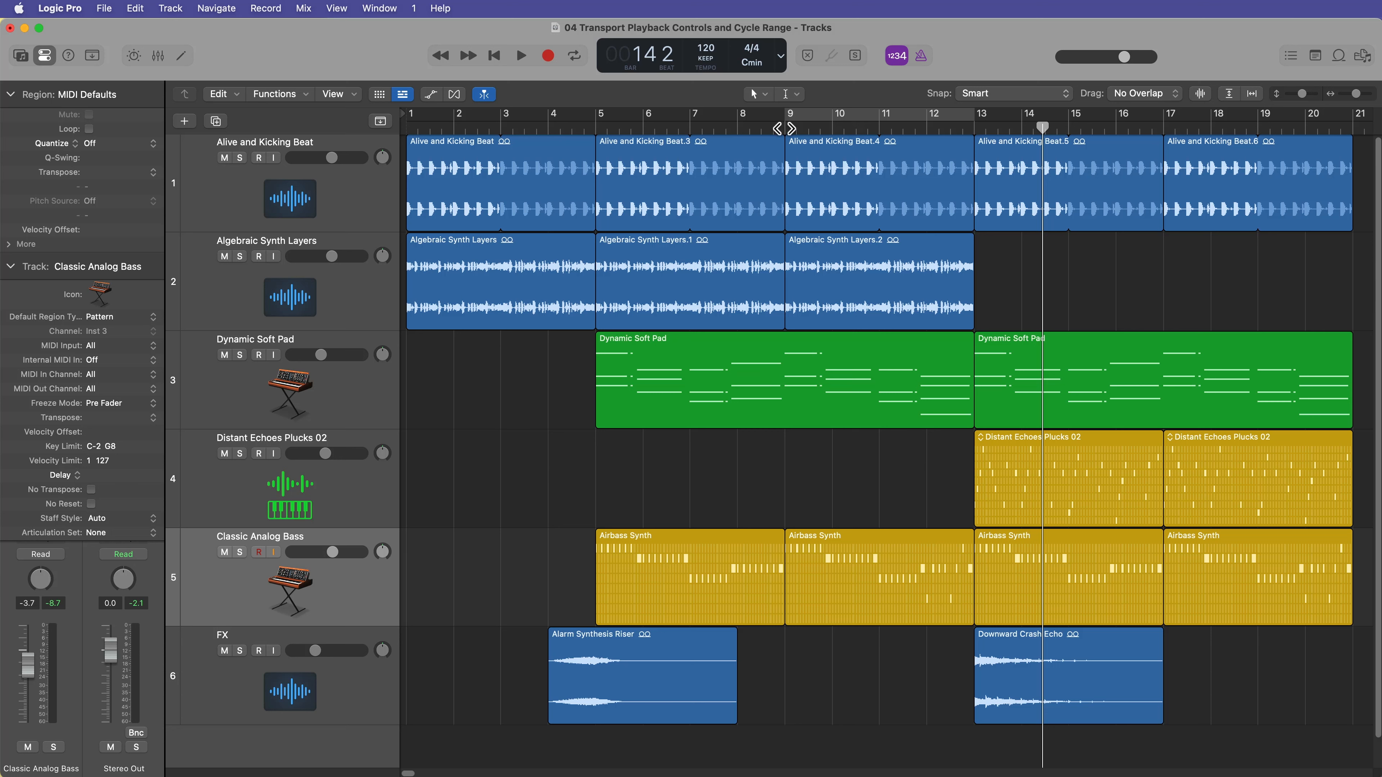
{"action": "left_click", "coordinate": [973, 122]}
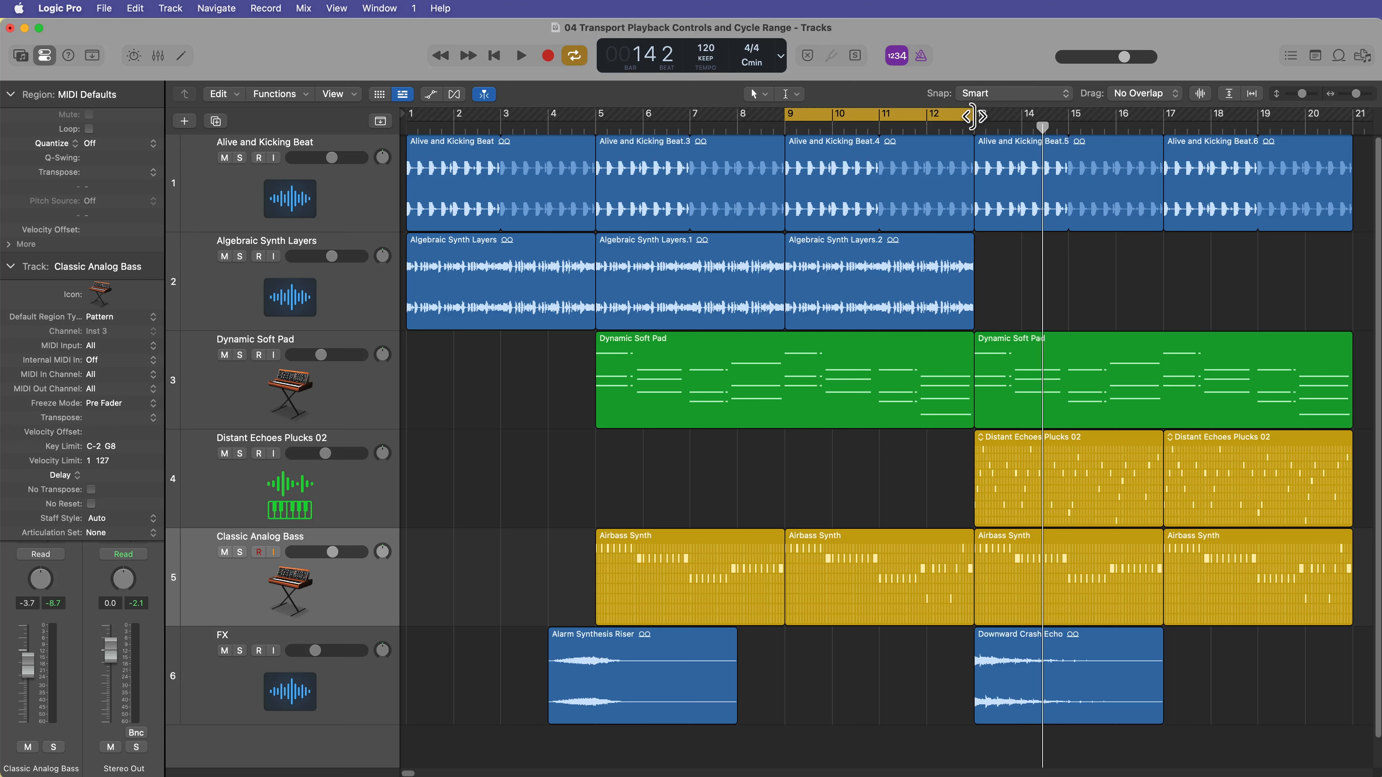
{"action": "left_click_drag", "start_coordinate": [975, 124], "coordinate": [1065, 140]}
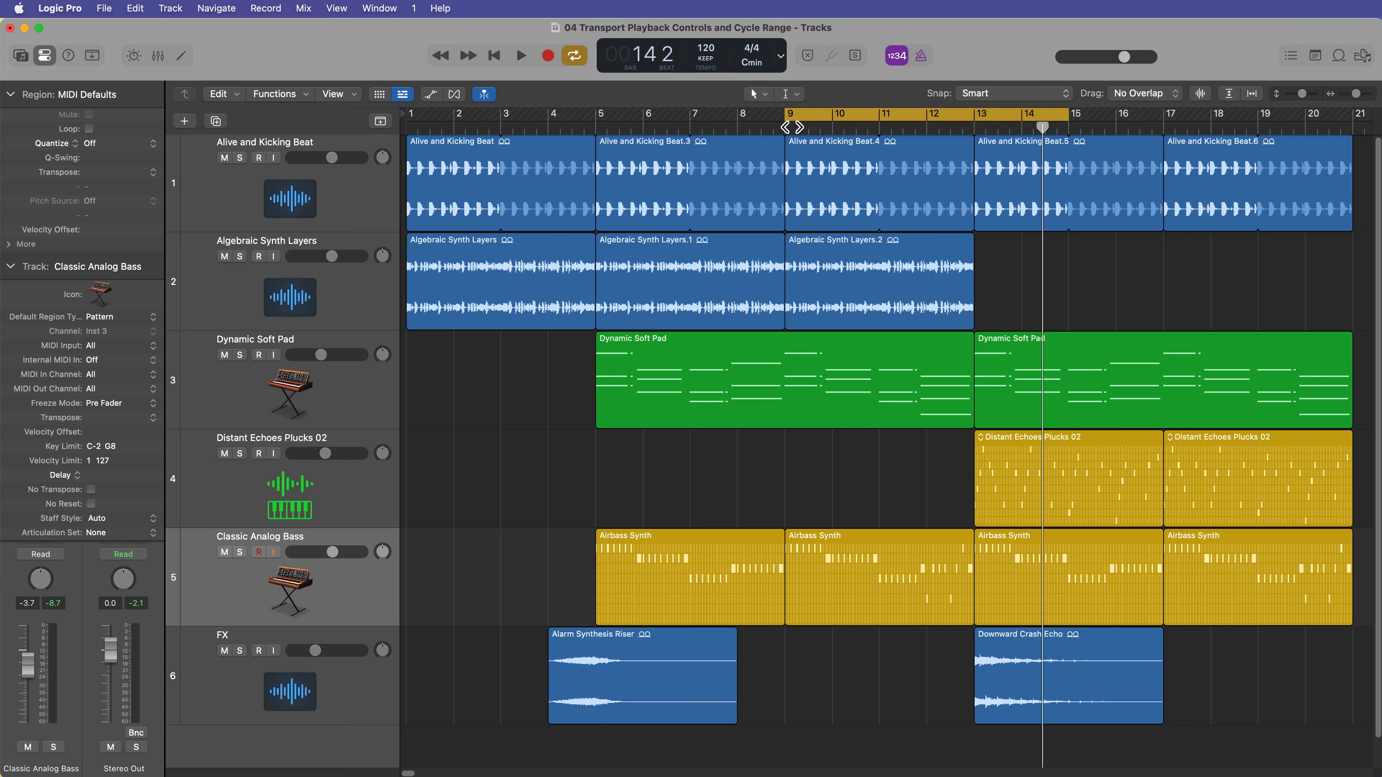
{"action": "left_click_drag", "start_coordinate": [787, 116], "coordinate": [740, 145]}
Step: Switch the control bar display to Custom and move the playhead to the cycle range's start at bar 8 and its end at bar 15
{"action": "left_click", "coordinate": [783, 57]}
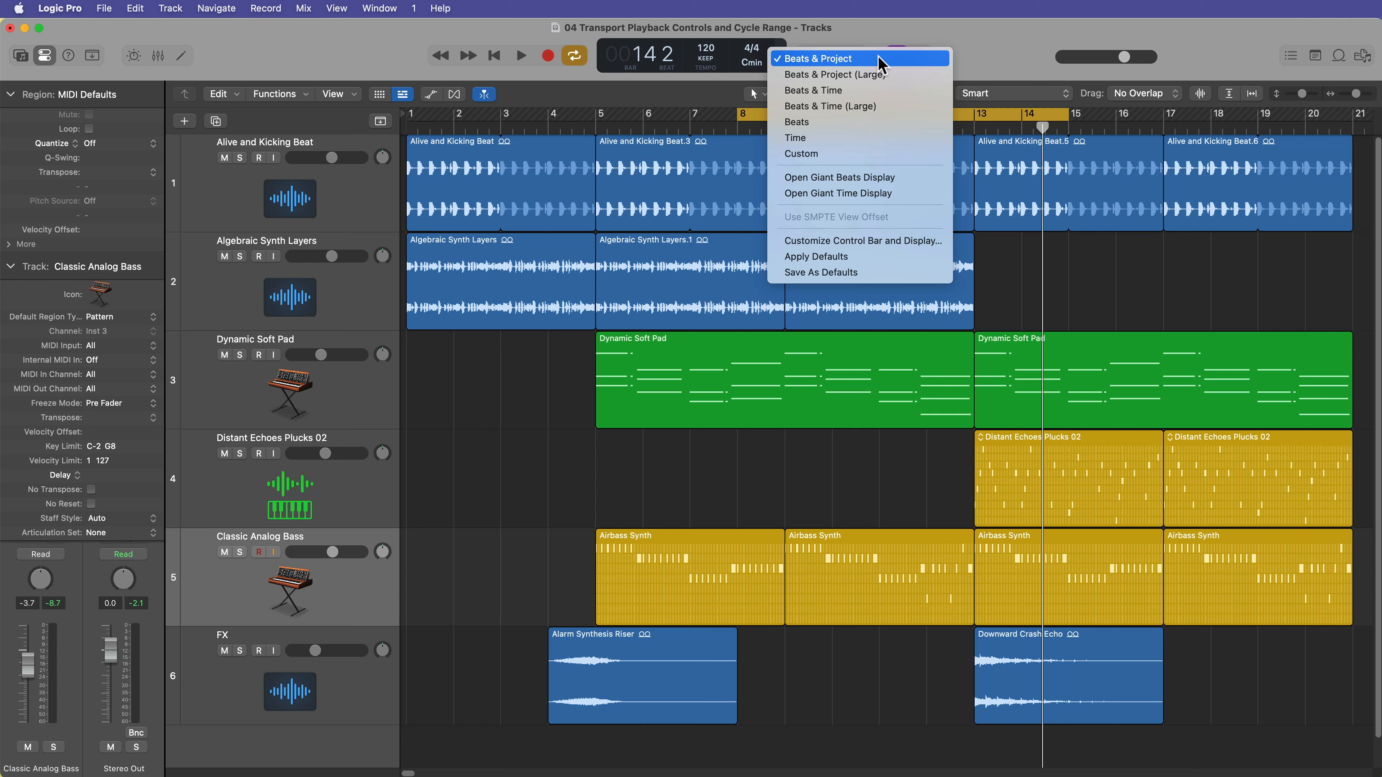
{"action": "left_click", "coordinate": [866, 154]}
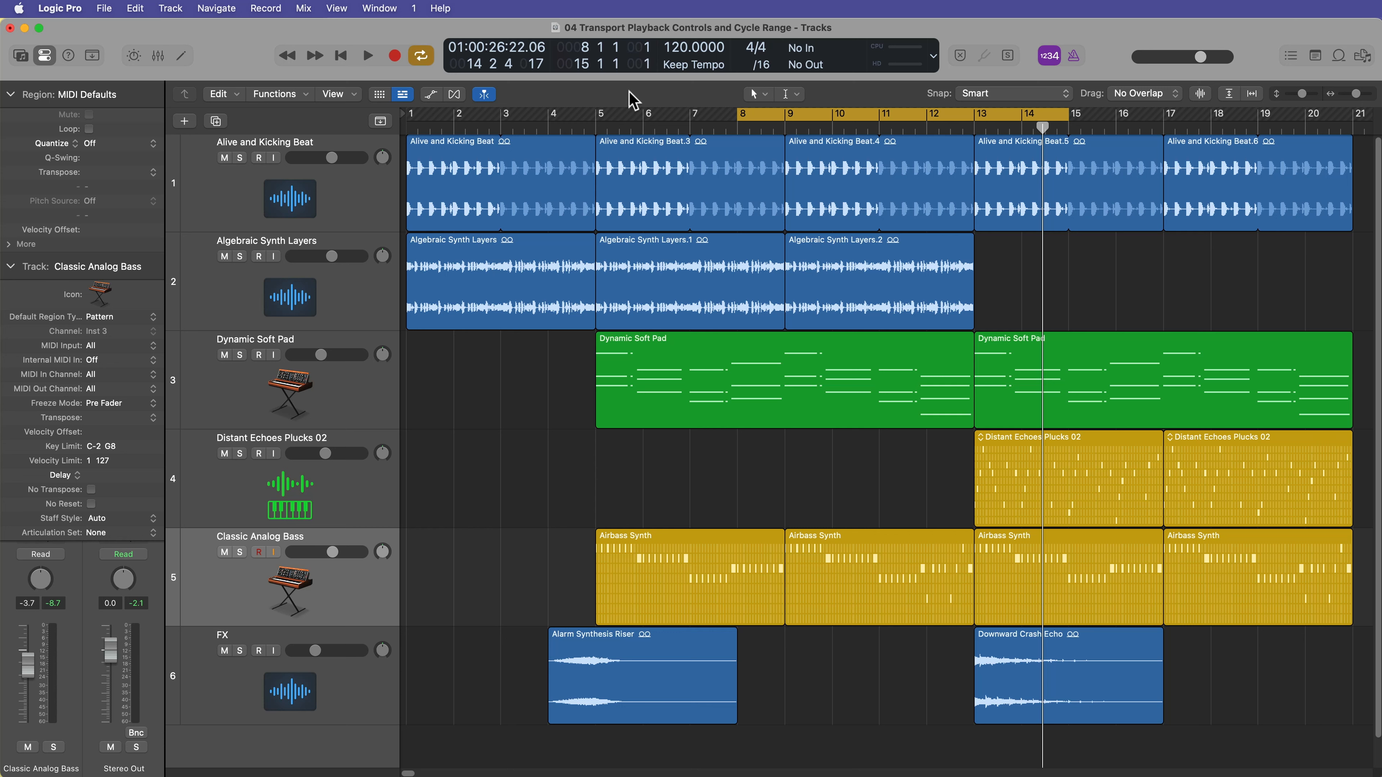
{"action": "left_click", "coordinate": [736, 127]}
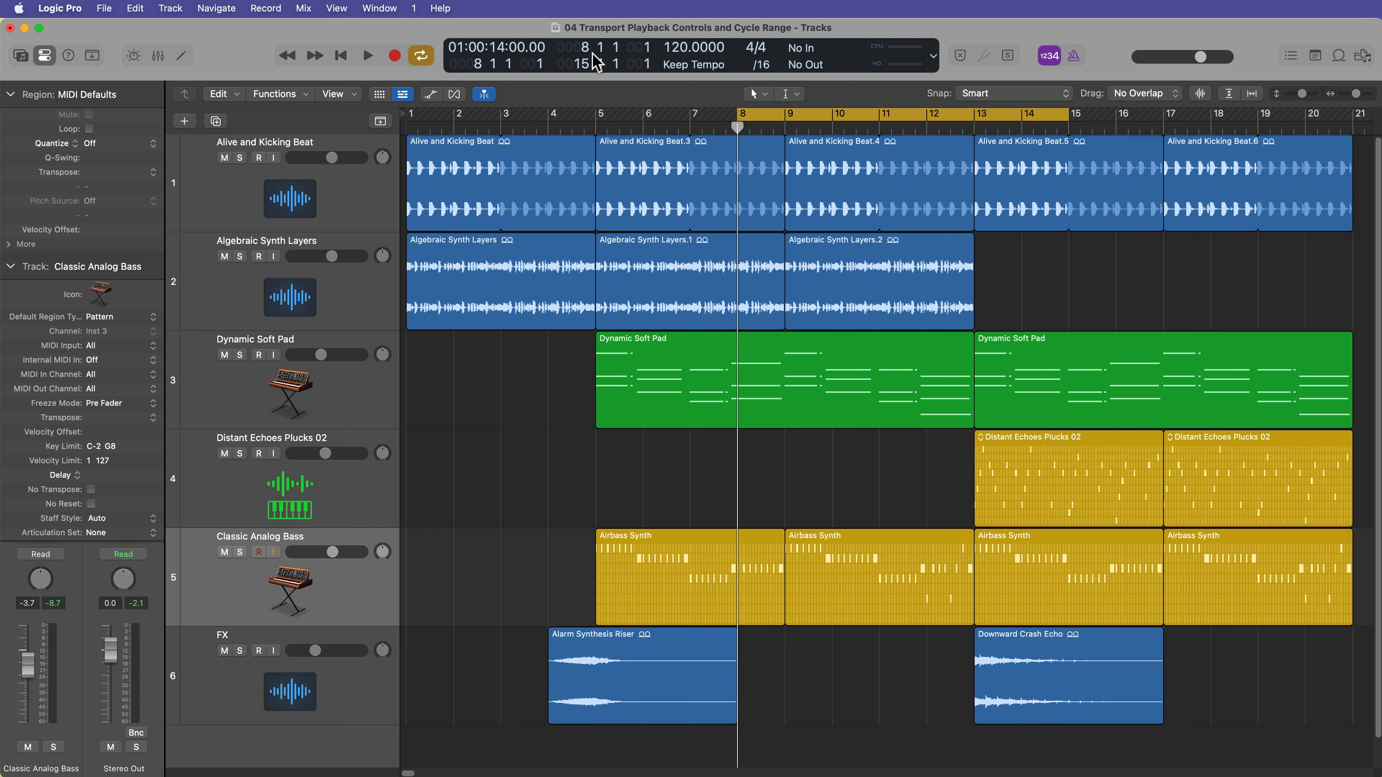
{"action": "left_click_drag", "start_coordinate": [739, 129], "coordinate": [1072, 195]}
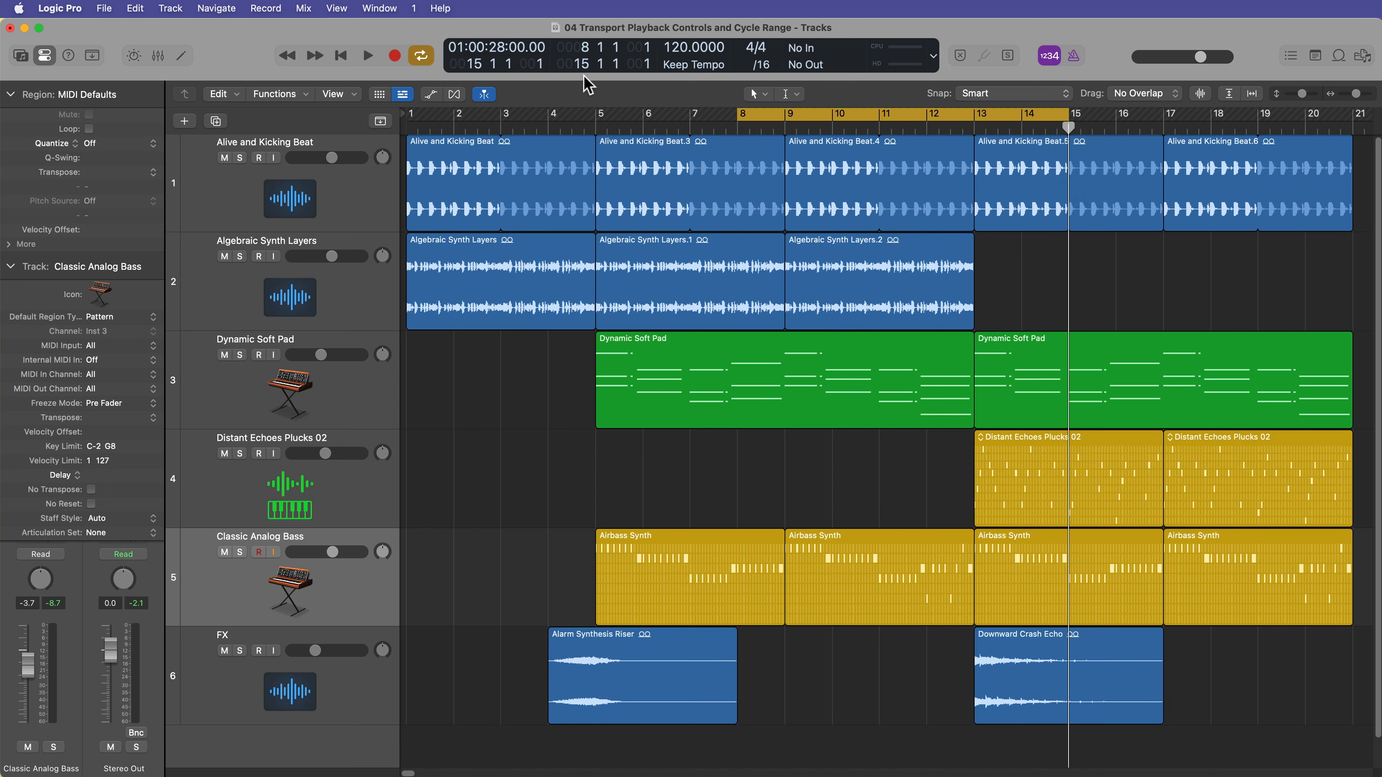
Step: Move the cycle range to start at bar 5, extend its end to bar 13, and turn it off
{"action": "left_click_drag", "start_coordinate": [879, 115], "coordinate": [735, 115]}
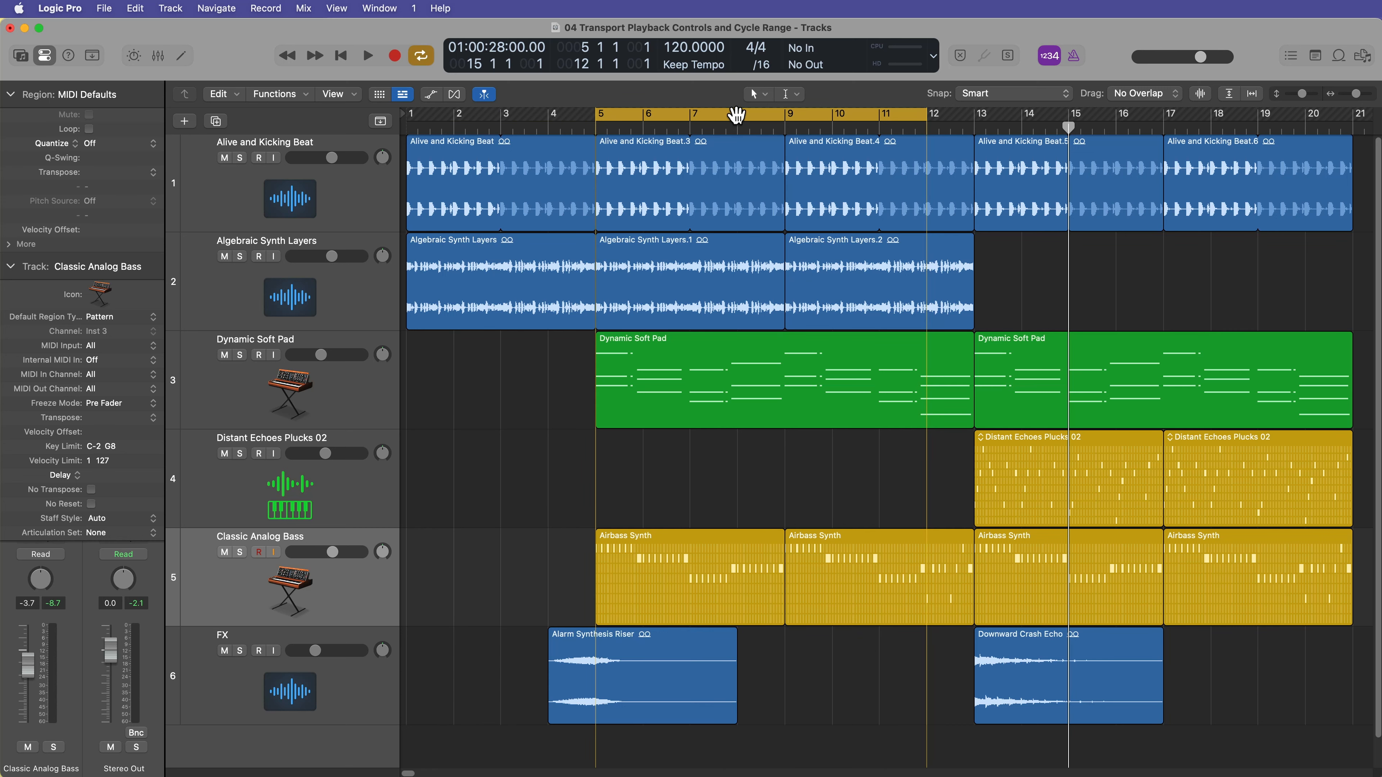
{"action": "left_click_drag", "start_coordinate": [928, 127], "coordinate": [969, 131]}
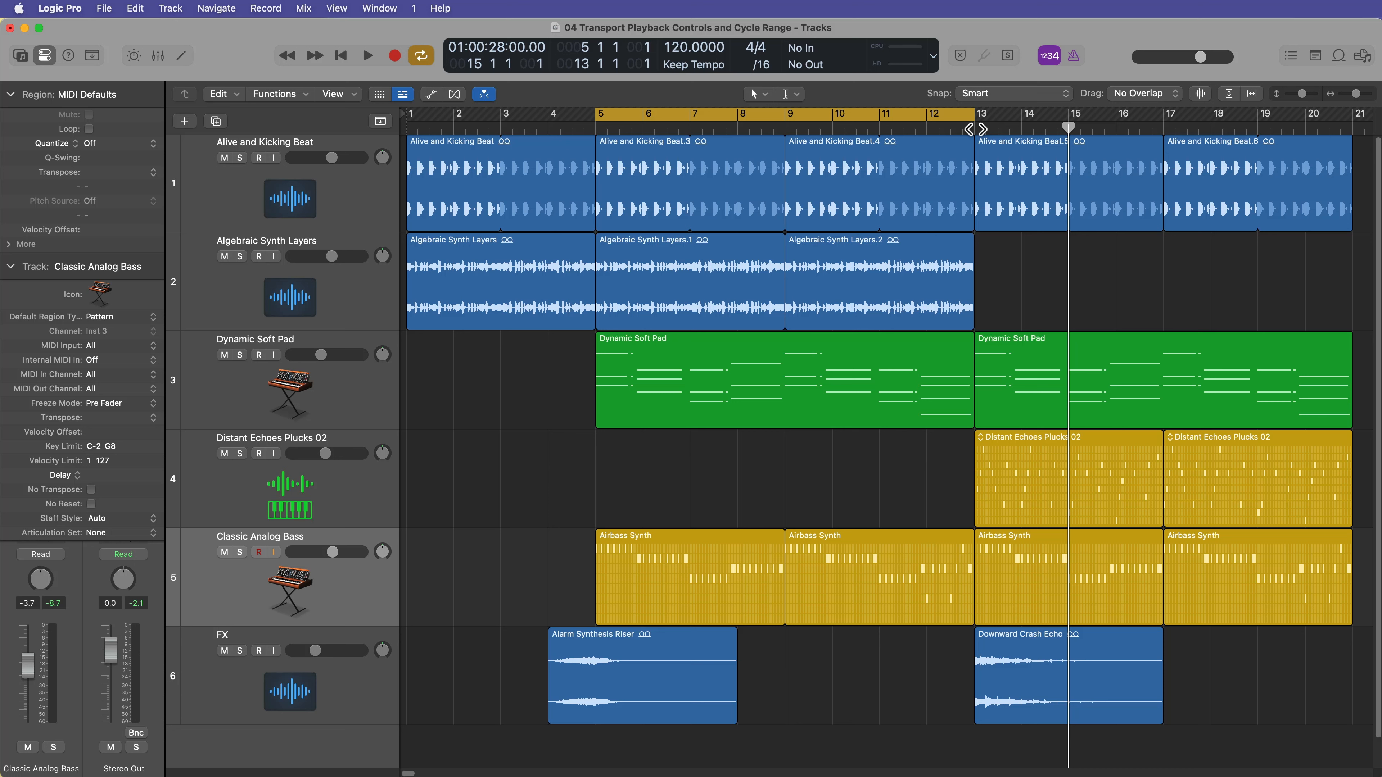
{"action": "left_click", "coordinate": [976, 129]}
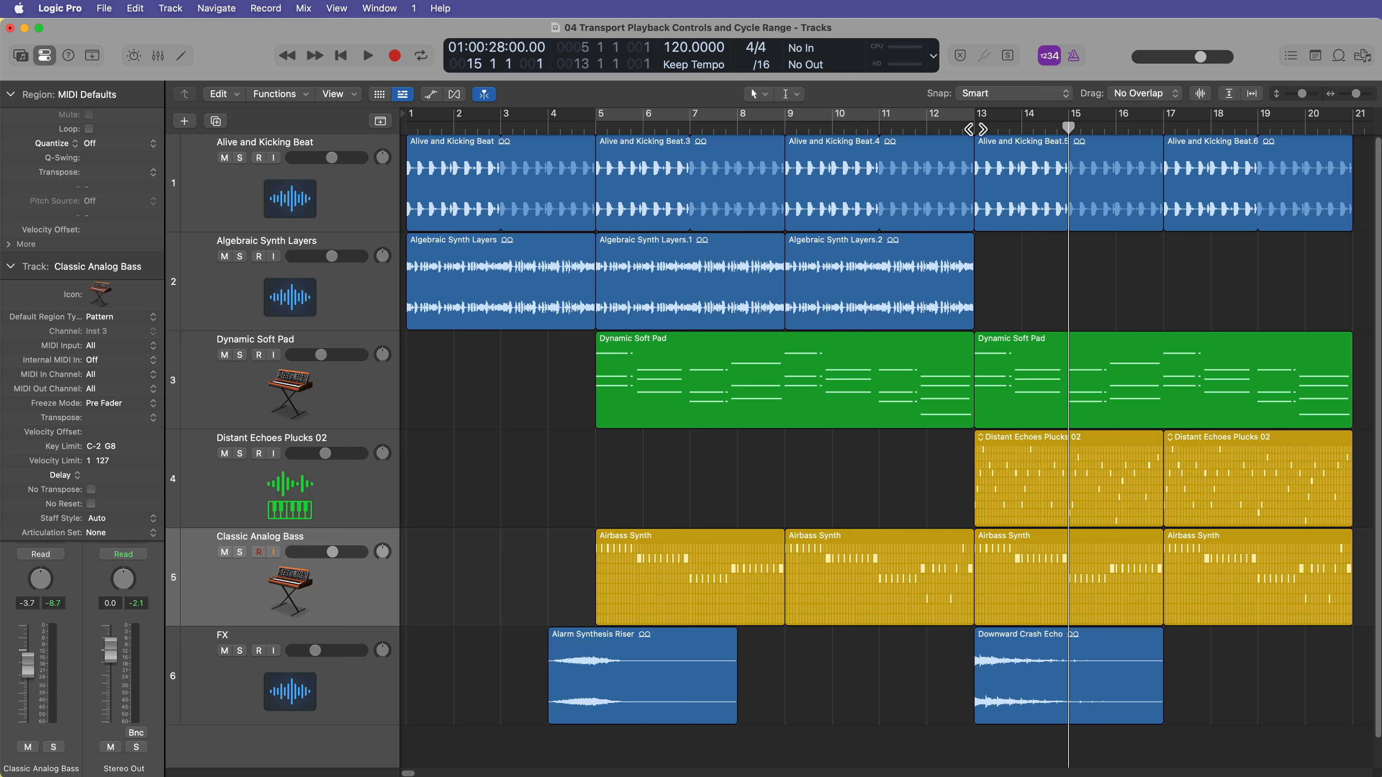
Step: Set the cycle range to bars 4 to 13 from a selection of eight regions including Alarm Synthesis Riser, and clear the selection
{"action": "left_click", "coordinate": [884, 560]}
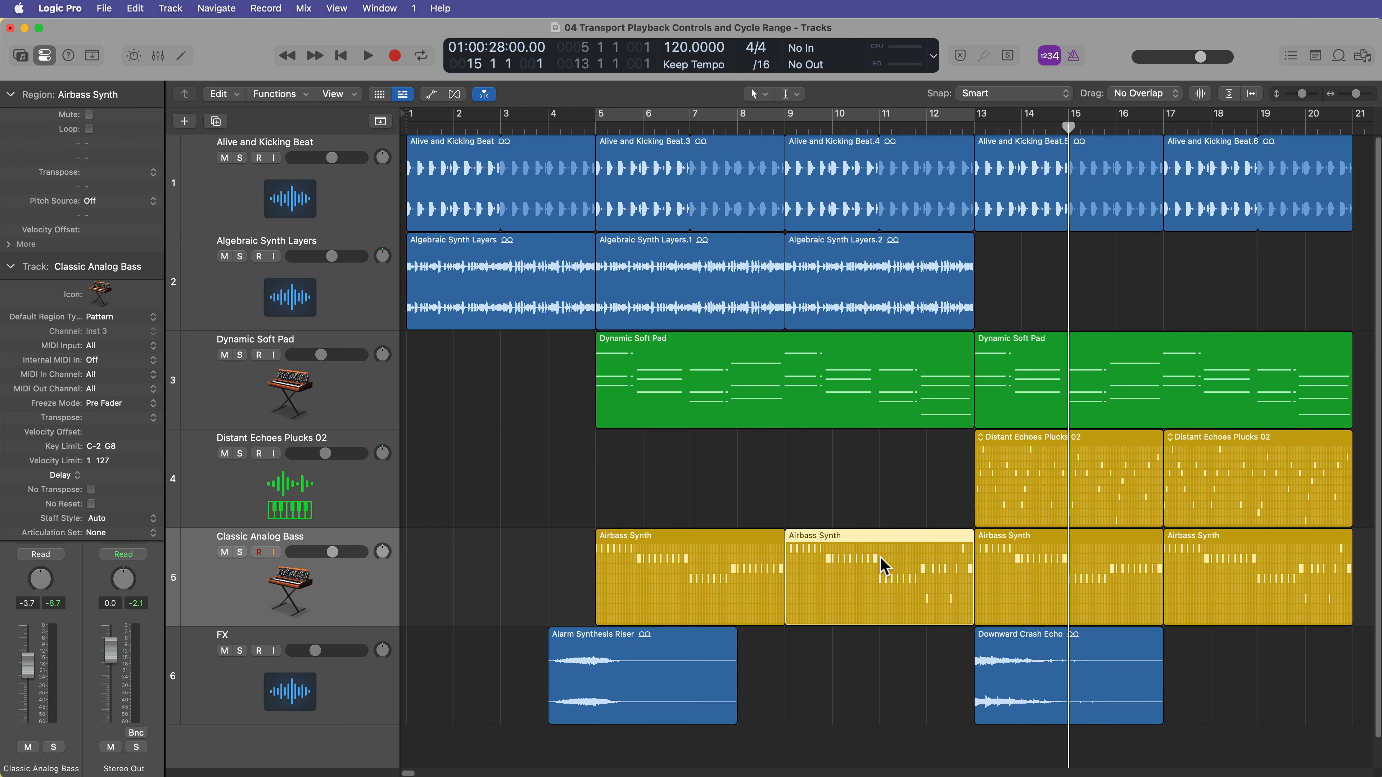
{"action": "left_click_drag", "start_coordinate": [866, 670], "coordinate": [642, 170]}
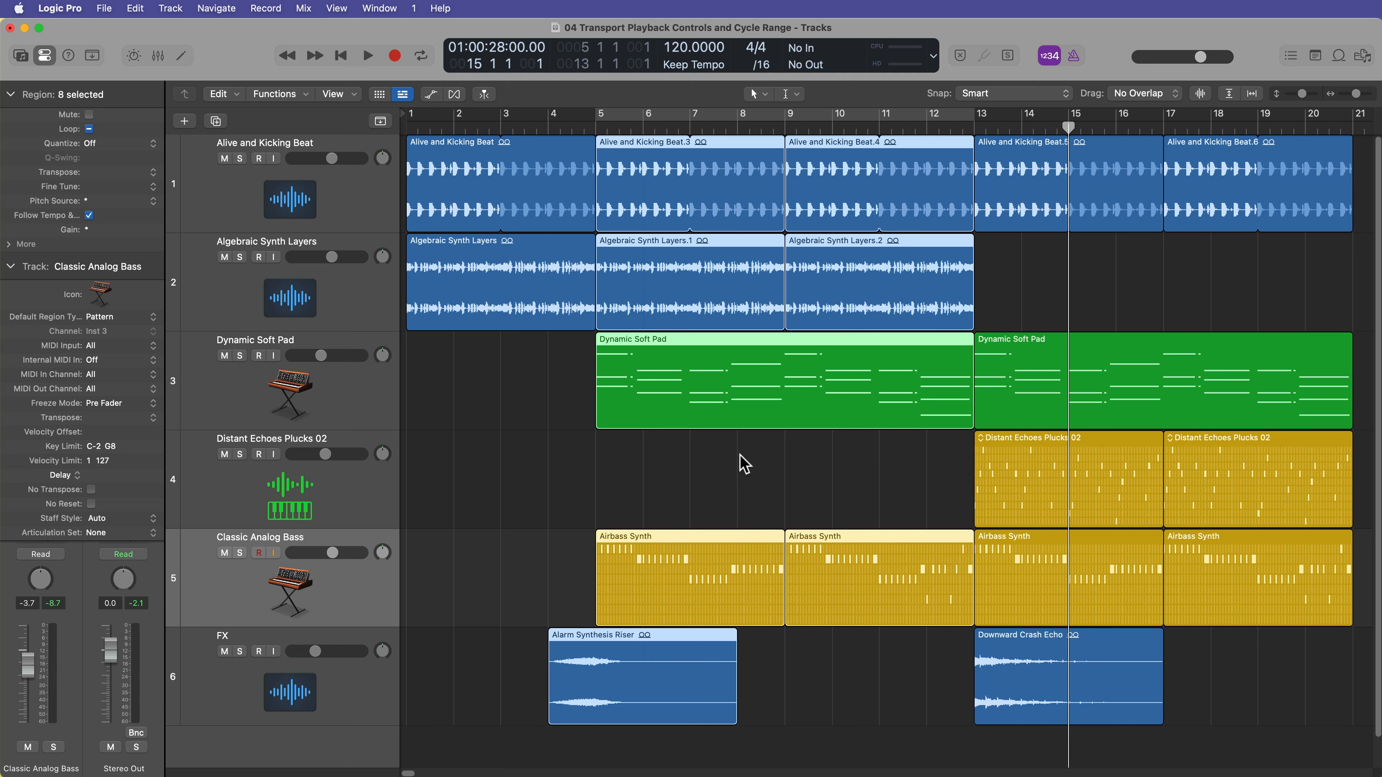
{"action": "key", "text": "super+u"}
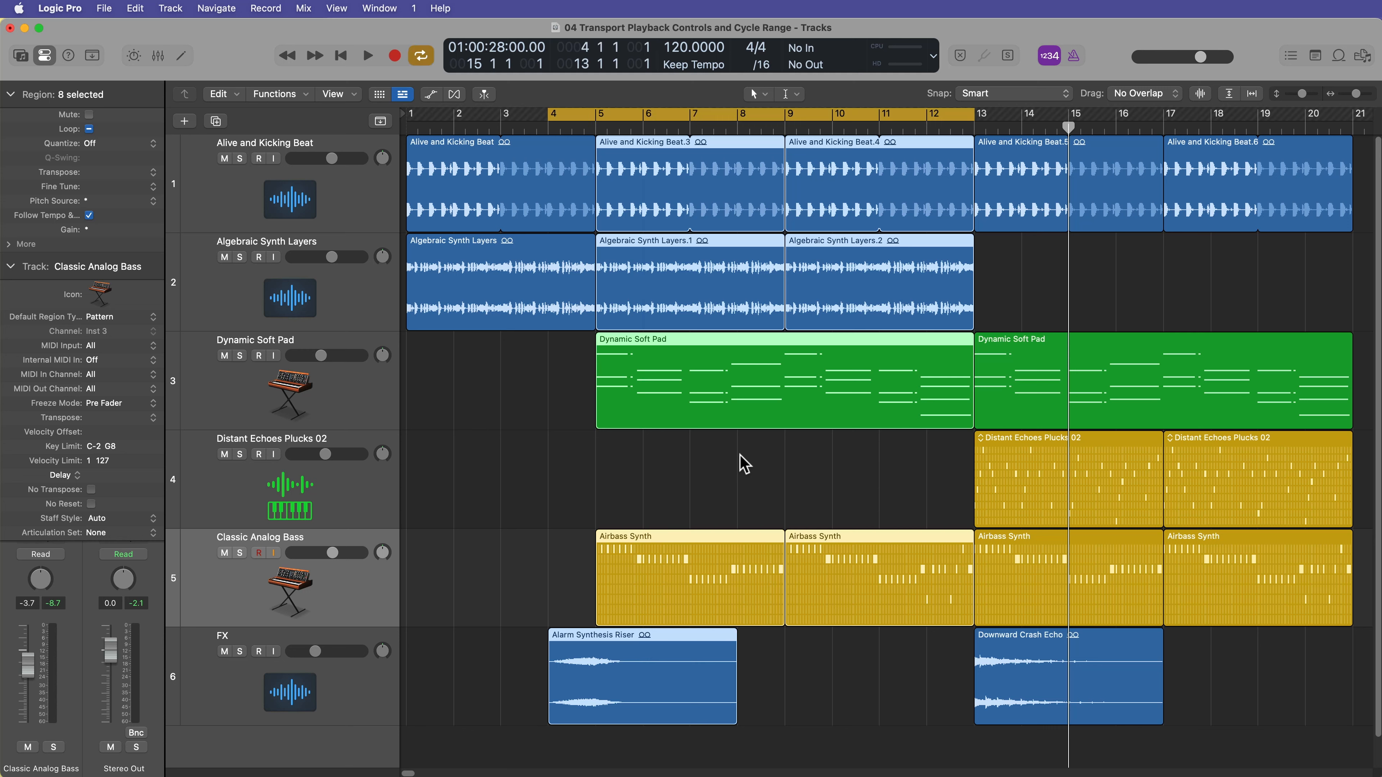
{"action": "left_click", "coordinate": [1200, 286]}
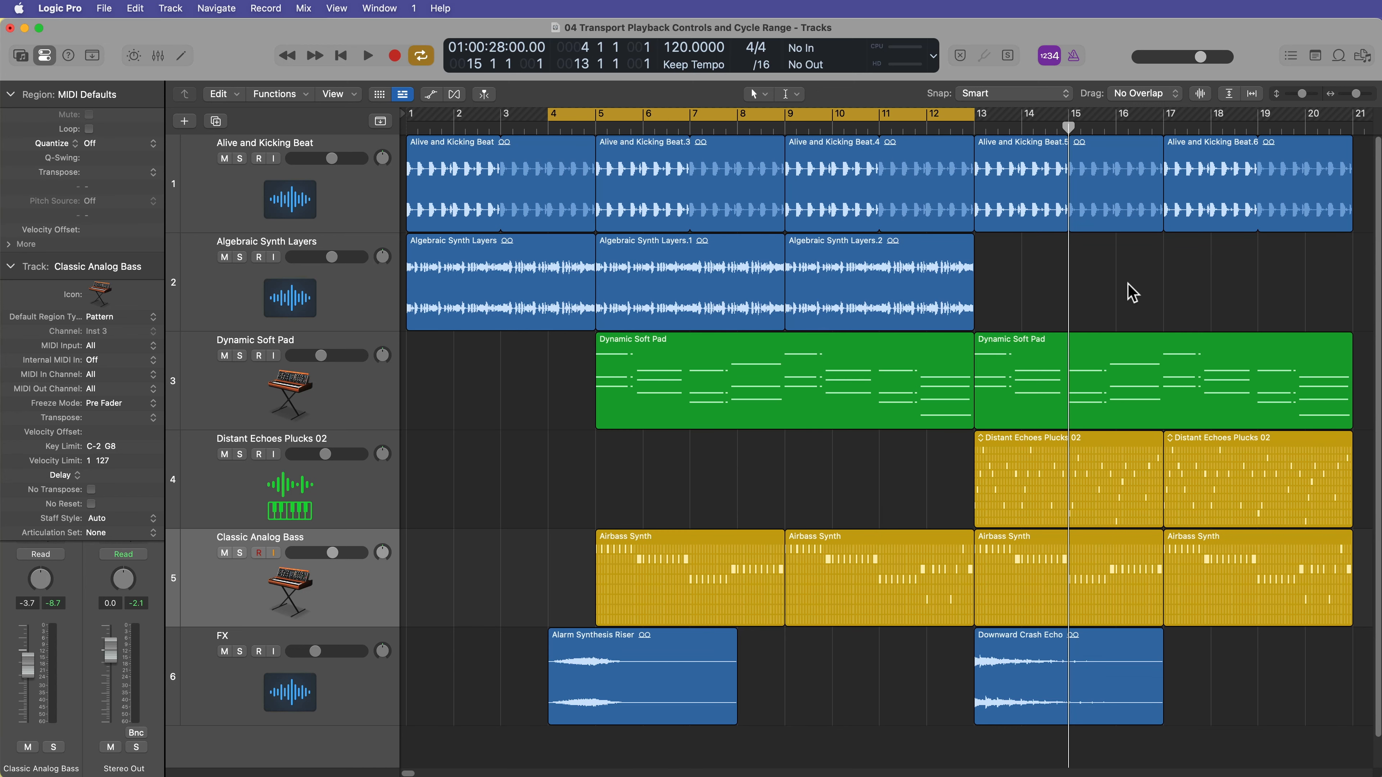
Step: Match the cycle range to the Alive and Kicking Beat.5 region, and to the two regions starting at bar 1
{"action": "left_click", "coordinate": [1117, 215]}
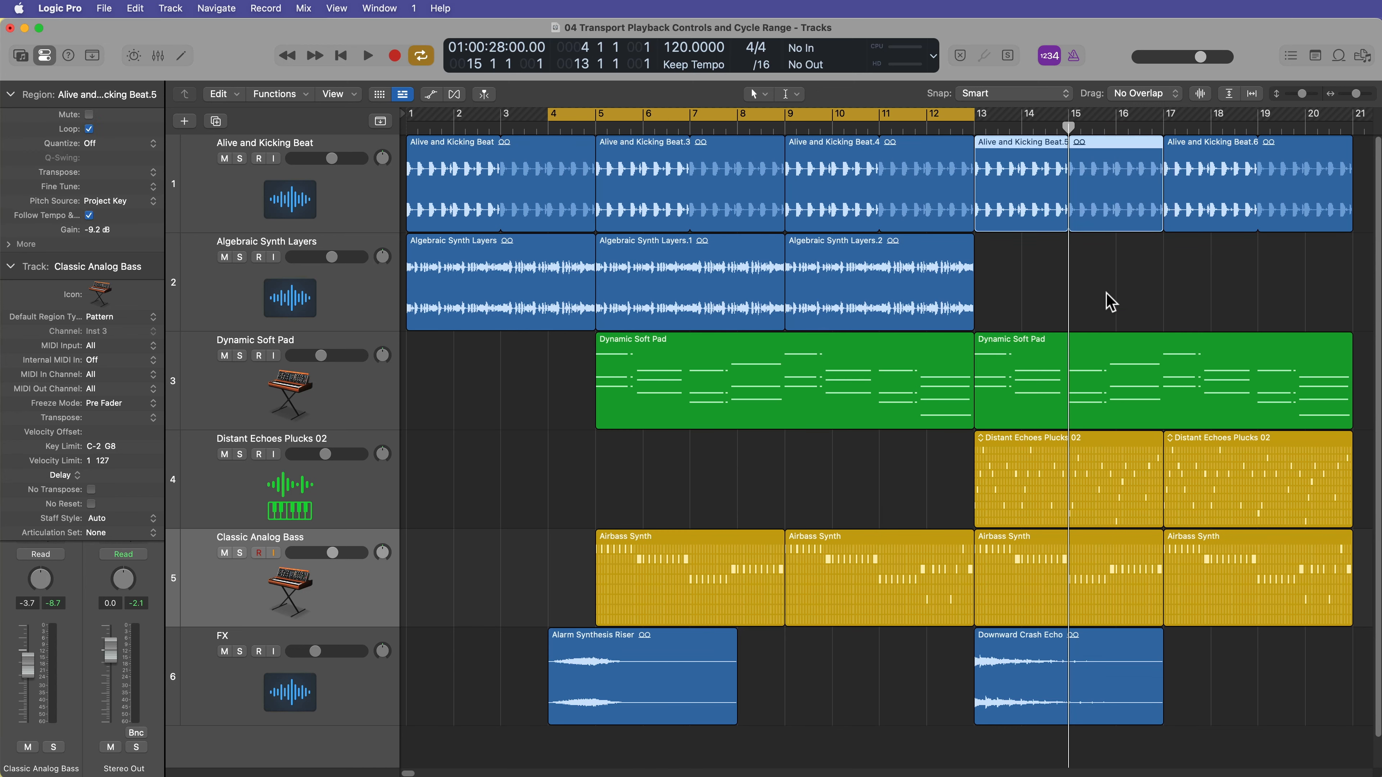
{"action": "key", "text": "super+u"}
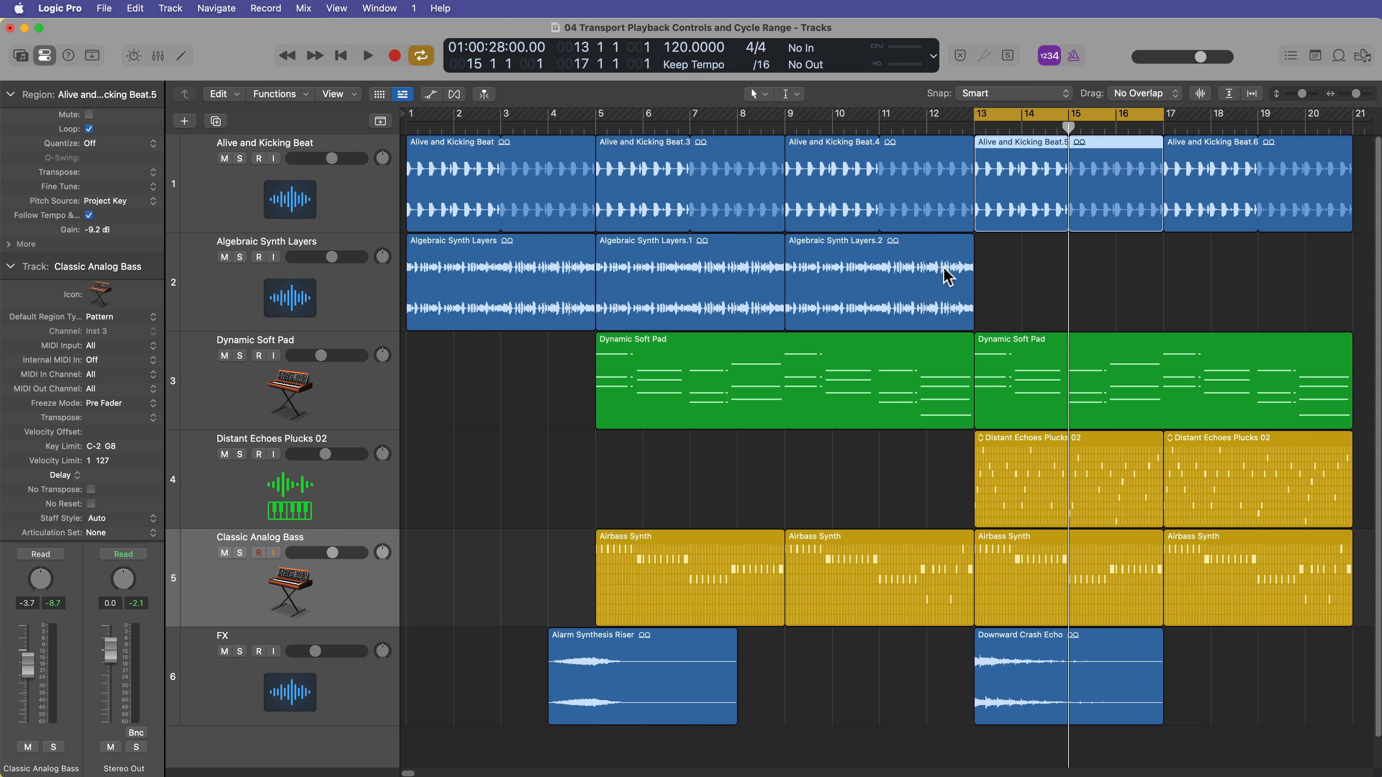
{"action": "left_click_drag", "start_coordinate": [520, 375], "coordinate": [478, 206]}
{"action": "key", "text": "super+u"}
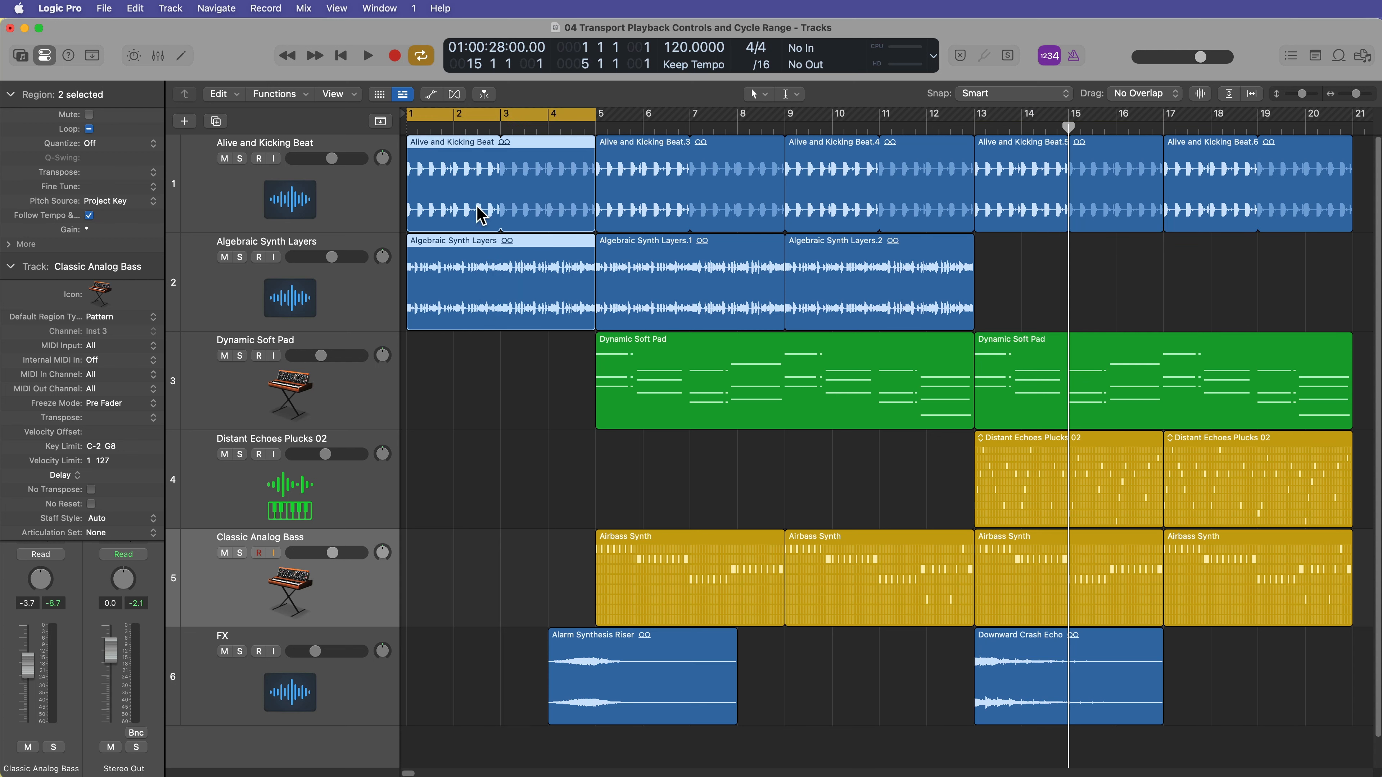
Step: Match the cycle range to the Airbass Synth region at bars 9 to 13, play the loop, and stop playback
{"action": "left_click", "coordinate": [896, 557]}
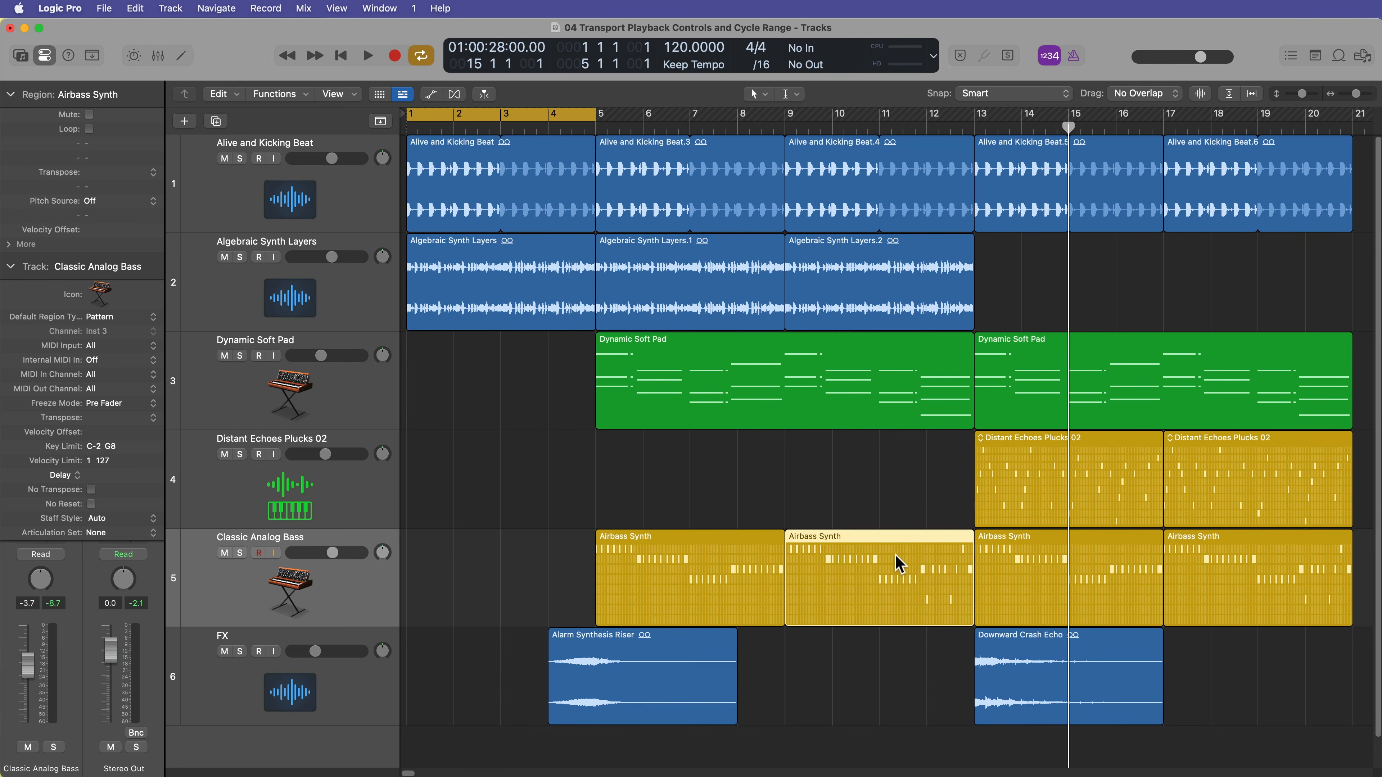
{"action": "key", "text": "super+u"}
{"action": "key", "text": "space"}
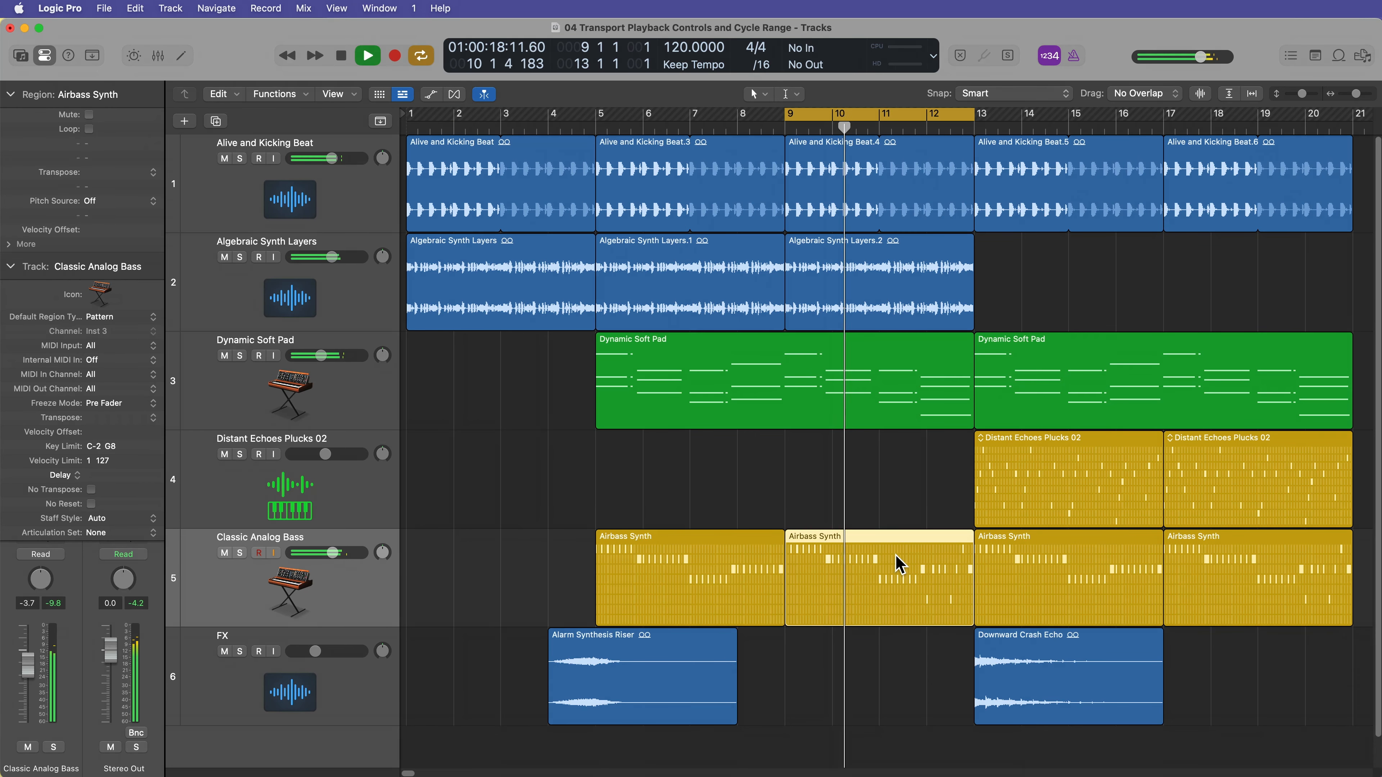
{"action": "key", "text": "space"}
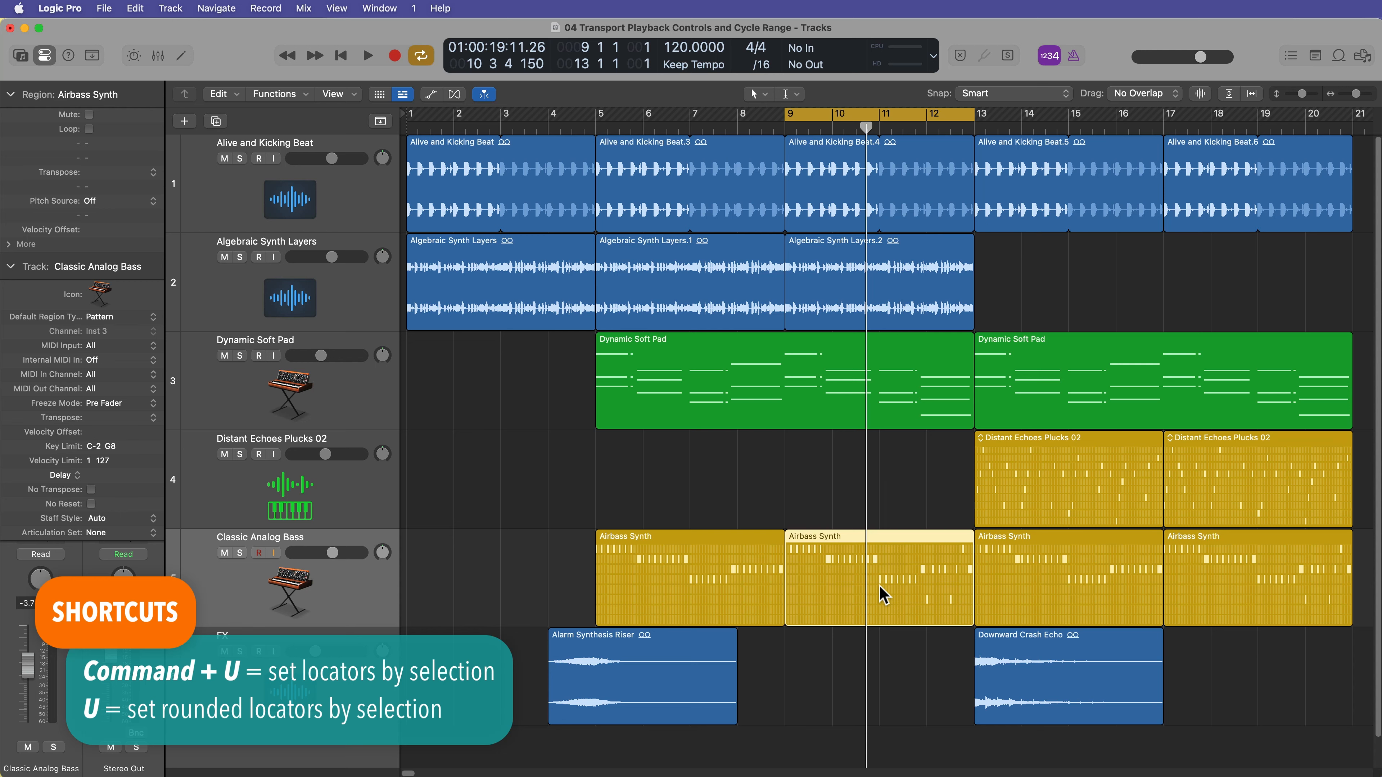
Step: Shorten the Algebraic Synth Layers.2 region to end at about beat 3 of bar 12 and match the cycle range exactly to it
{"action": "key", "text": "z"}
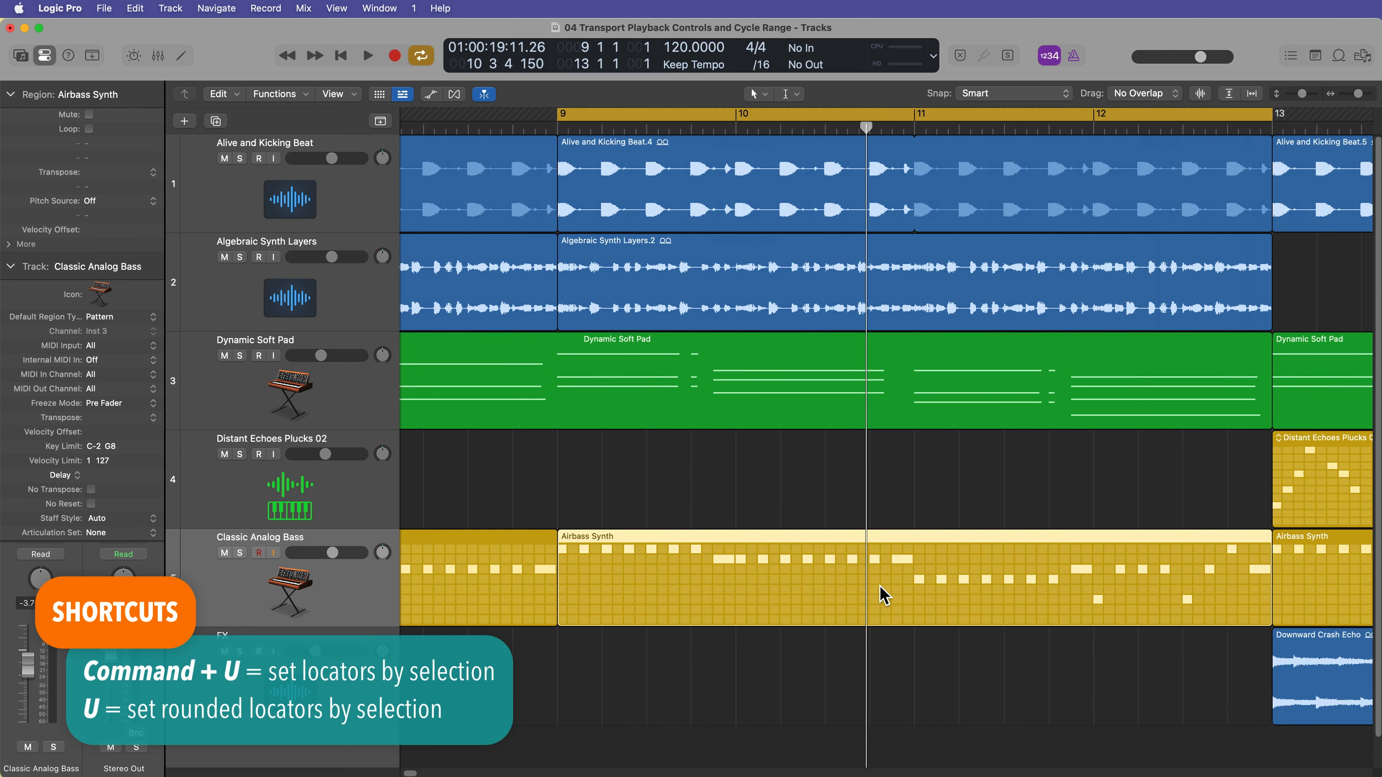
{"action": "left_click", "coordinate": [953, 280]}
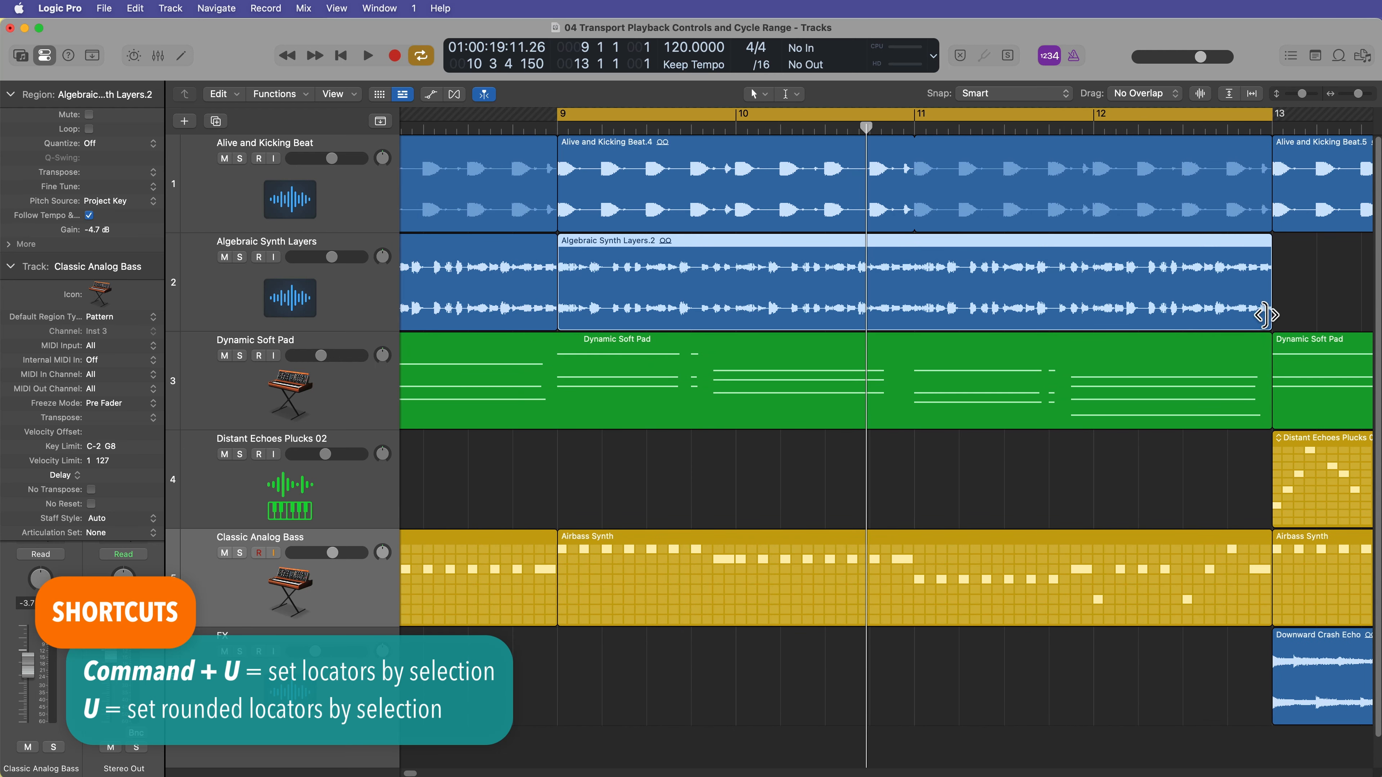
{"action": "left_click_drag", "start_coordinate": [1266, 315], "coordinate": [1193, 317]}
{"action": "left_click", "coordinate": [1247, 298]}
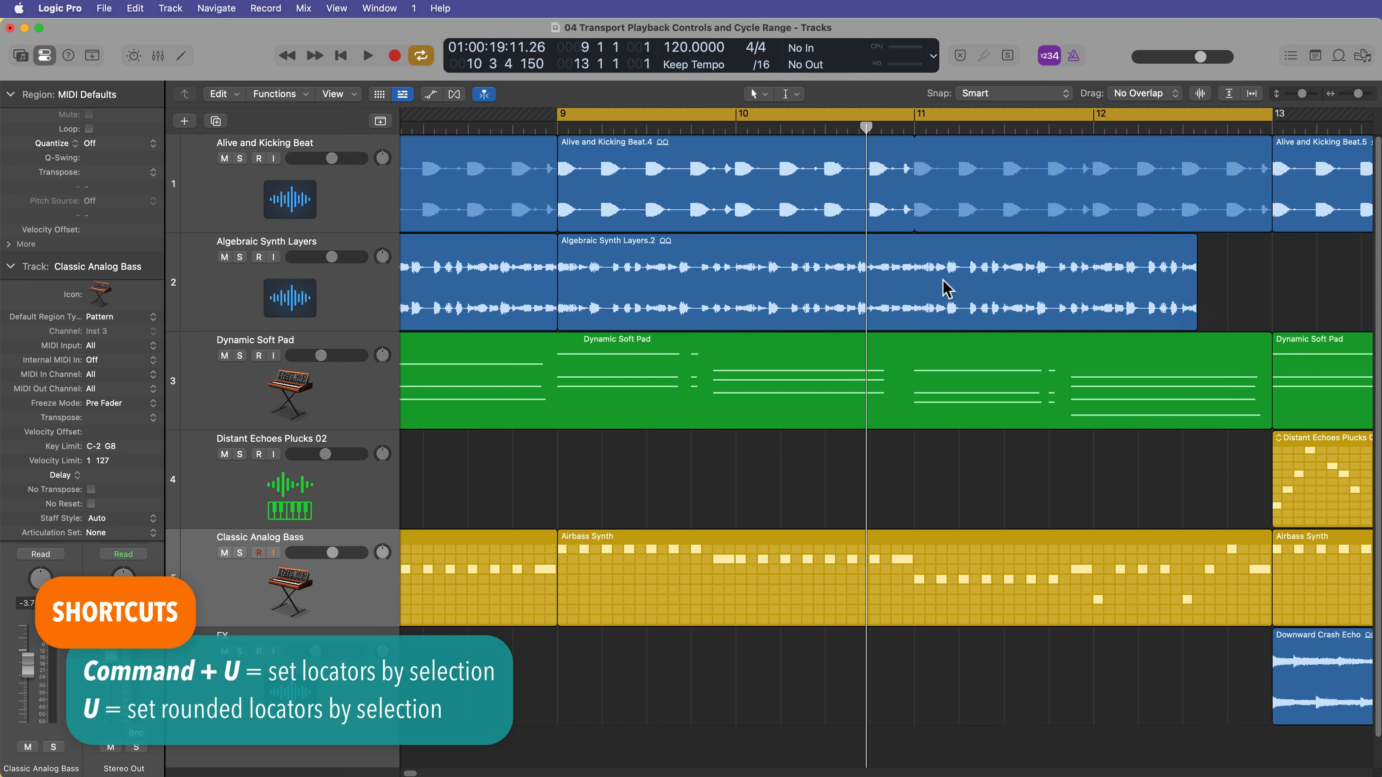
{"action": "left_click", "coordinate": [1073, 281]}
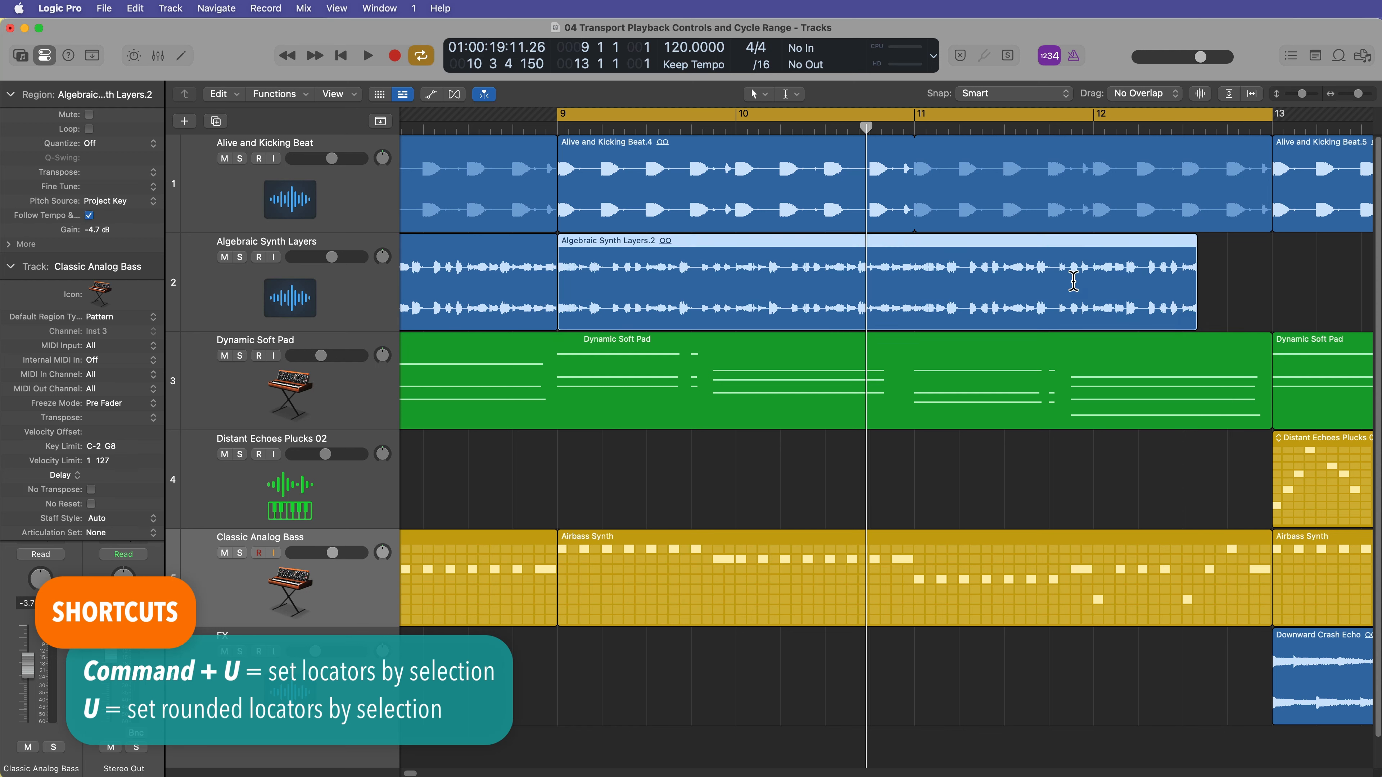
{"action": "key", "text": "super+u"}
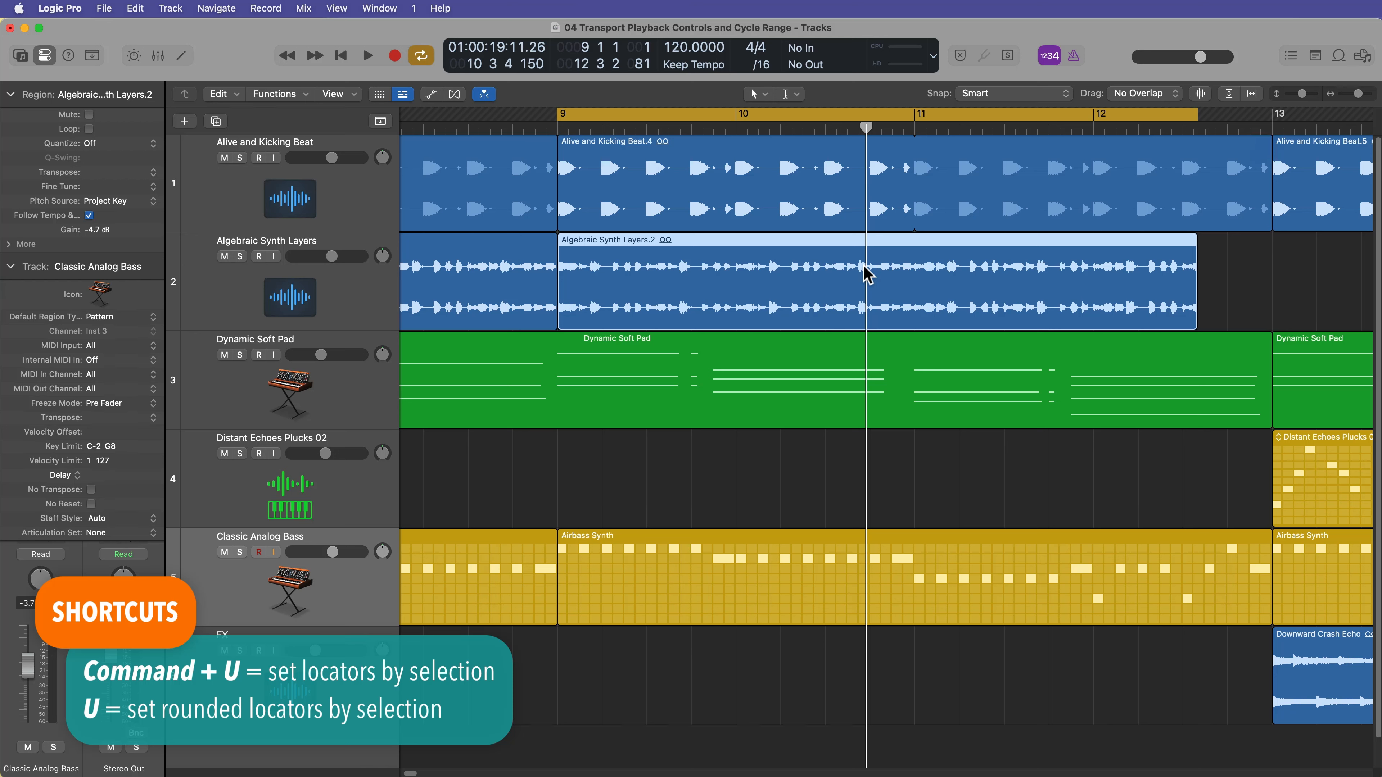
Step: Set rounded locators from the shortened region and extend Algebraic Synth Layers.2 back to bar 13, leaving nothing selected
{"action": "key", "text": "u"}
{"action": "left_click", "coordinate": [1245, 287]}
{"action": "left_click_drag", "start_coordinate": [1197, 305], "coordinate": [1271, 306]}
{"action": "left_click", "coordinate": [1295, 308]}
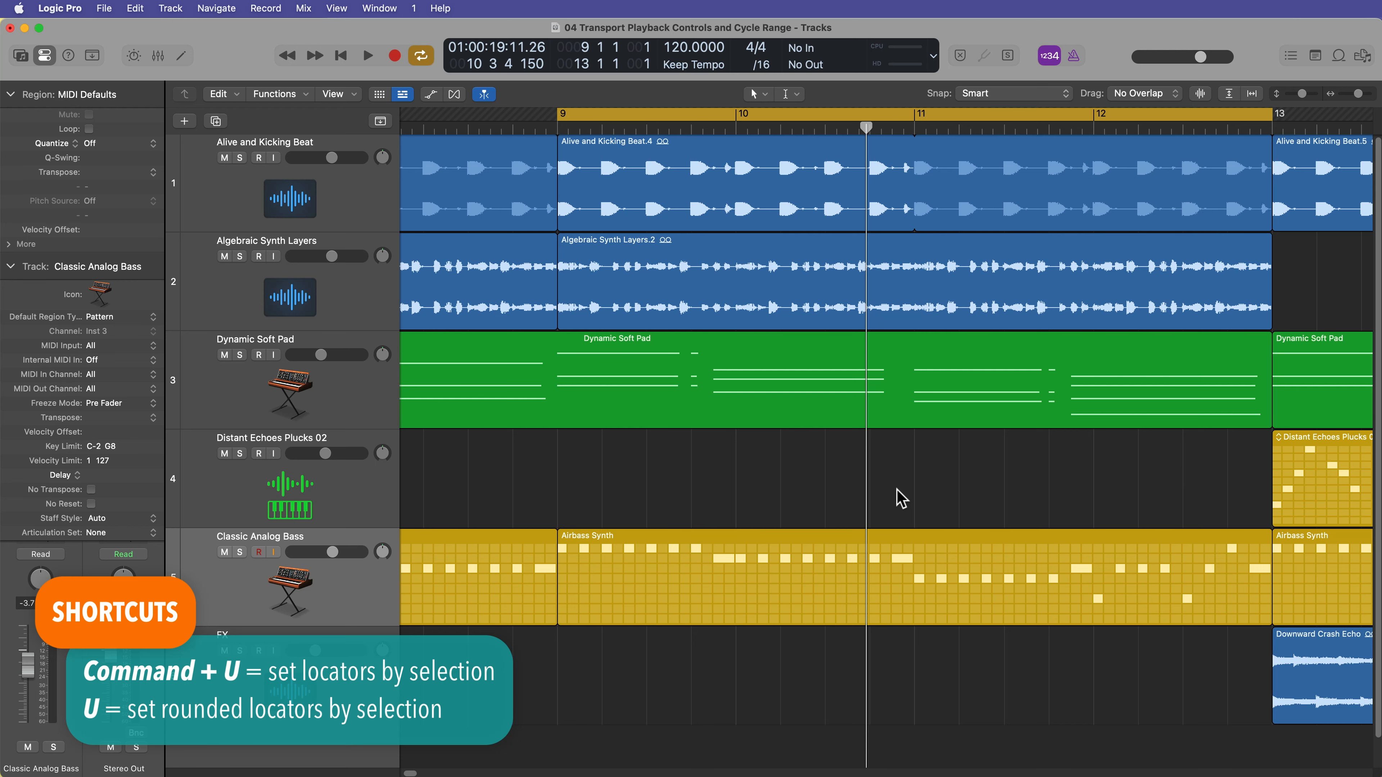
Step: Toggle the cycle range over bars 9 to 13 off and on, and switch it to skip cycle mode
{"action": "key", "text": "z"}
{"action": "key", "text": "c"}
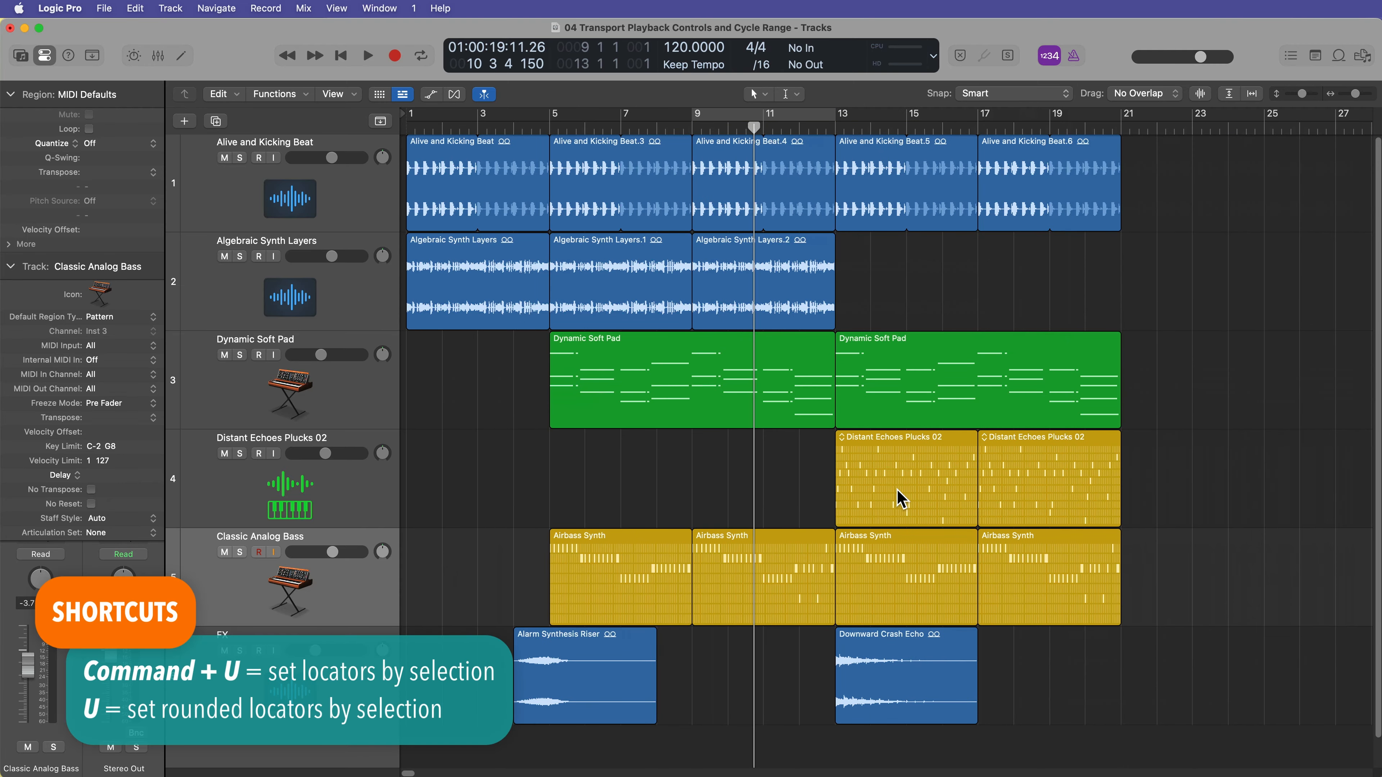
{"action": "key", "text": "super+Right"}
{"action": "key", "text": "super+Right"}
{"action": "key", "text": "super+Right"}
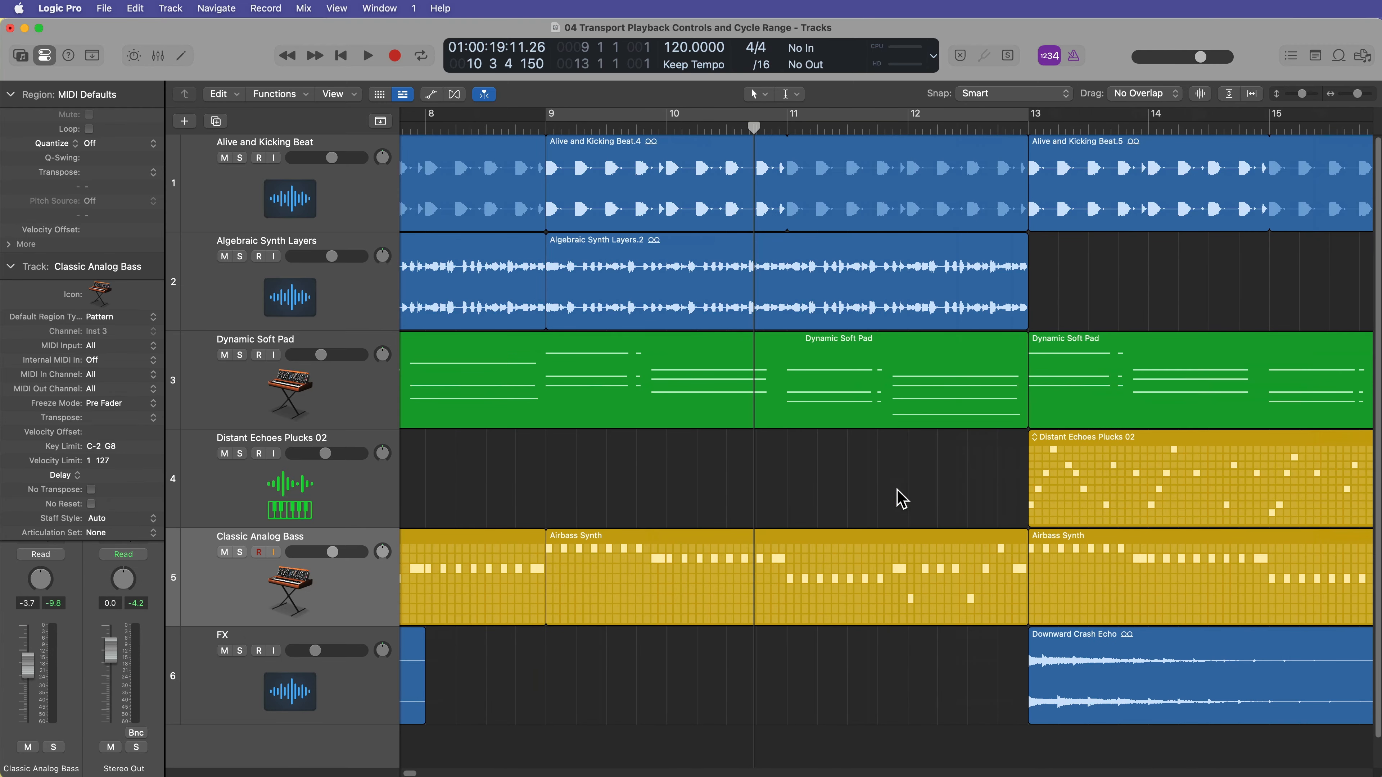
{"action": "key", "text": "c"}
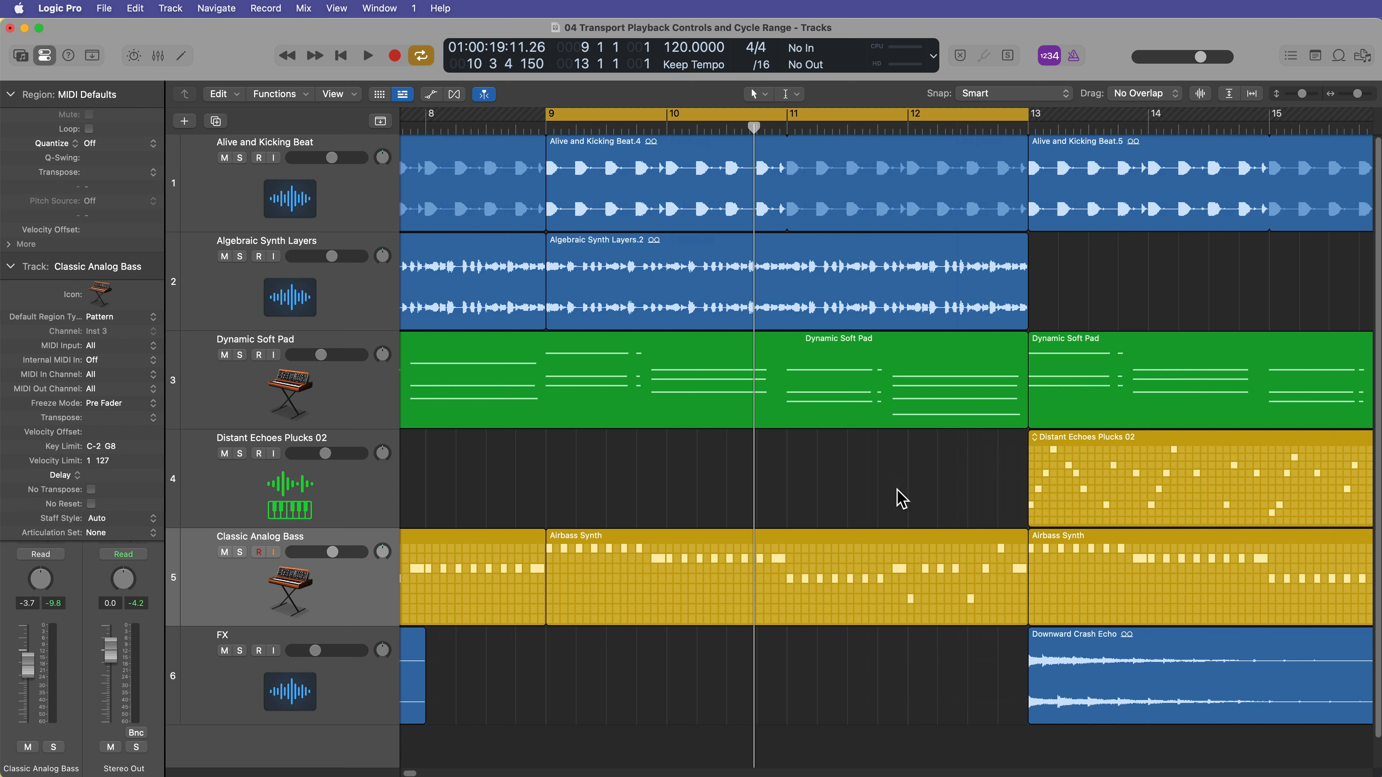
{"action": "left_click", "coordinate": [830, 113], "text": "super"}
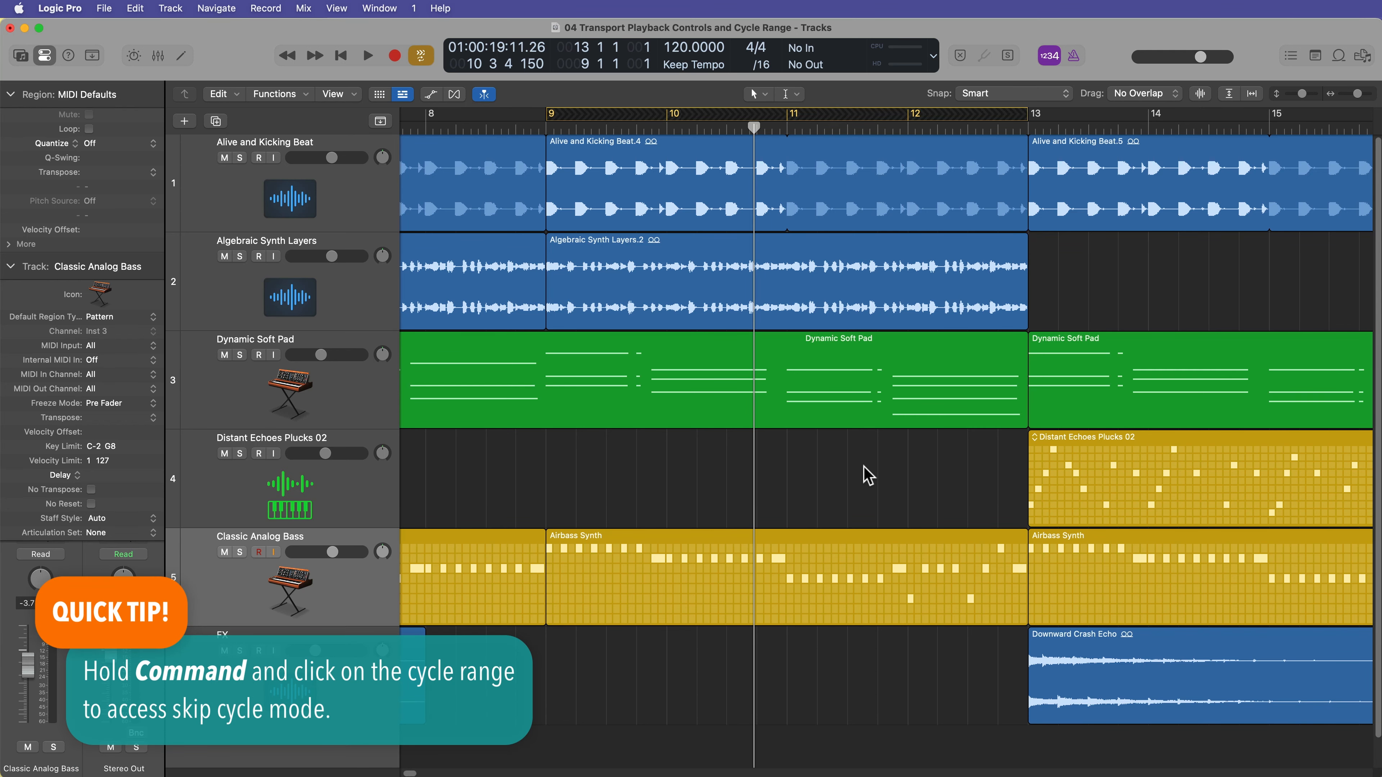
Step: Place the playhead at bar 5 and at about bar 7, before the skip cycle range, and start playback through the skipped section
{"action": "key", "text": "super+Left"}
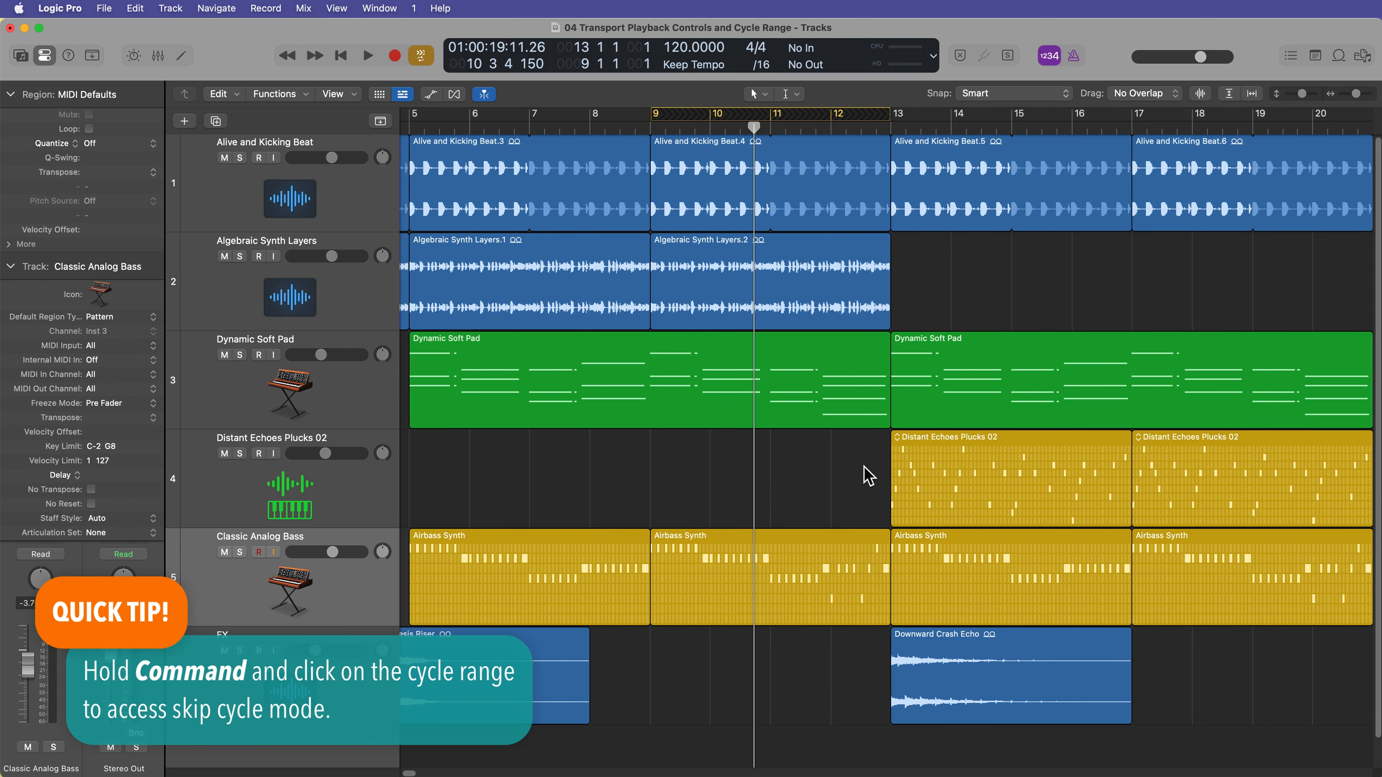
{"action": "scroll", "coordinate": [868, 477], "scroll_direction": "left", "scroll_amount": 5}
{"action": "left_click", "coordinate": [547, 124]}
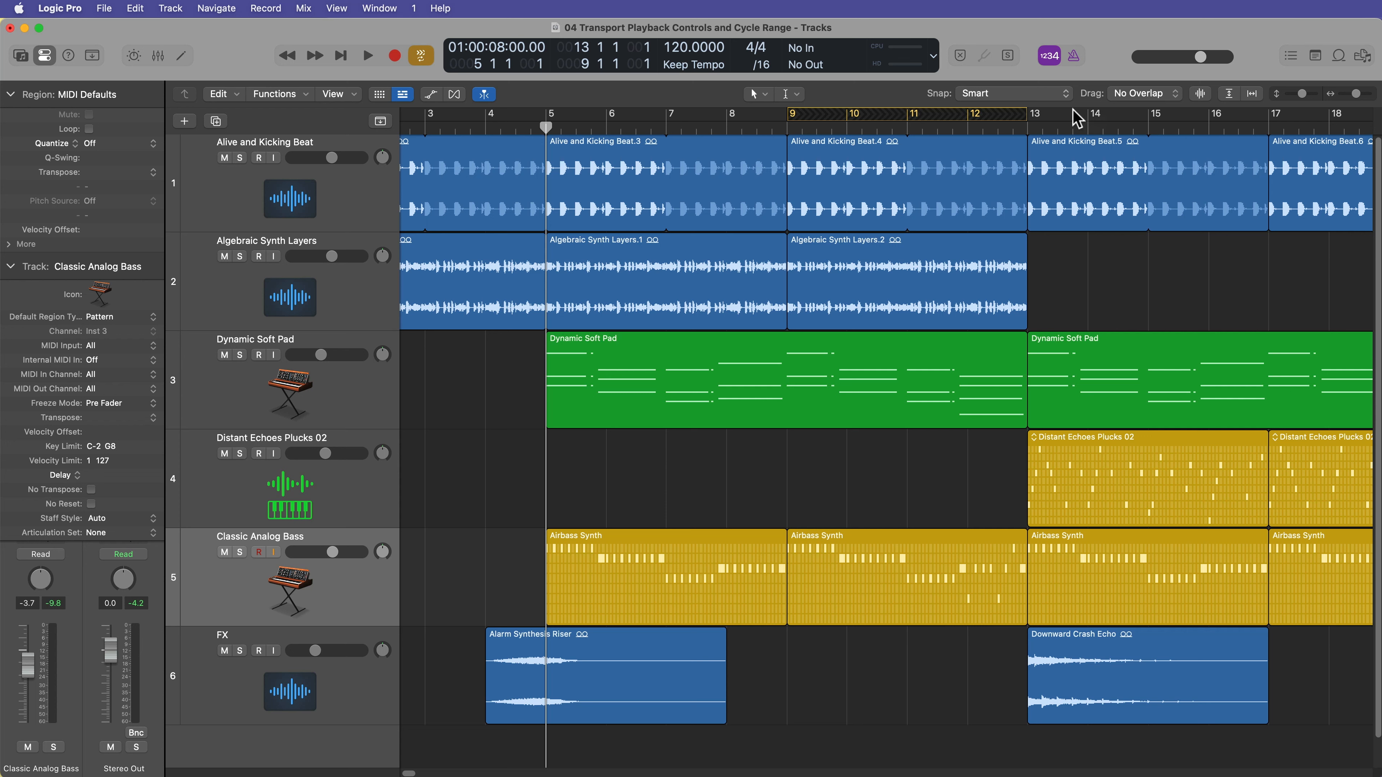
{"action": "left_click", "coordinate": [674, 126]}
{"action": "key", "text": "space"}
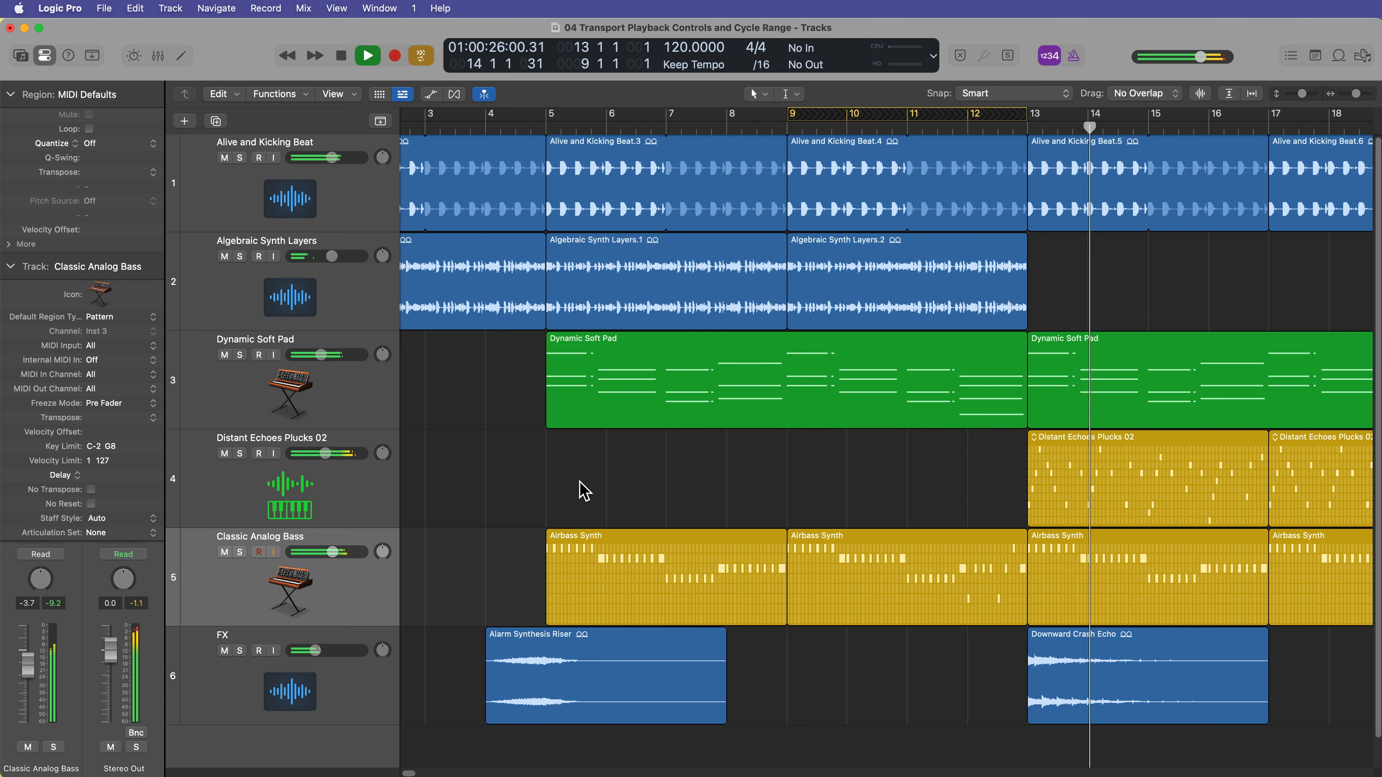
Step: Stop playback, set the cycle range to the Algebraic Synth Layers.1 region at bars 5 to 9, and switch it to skip cycle mode
{"action": "key", "text": "space"}
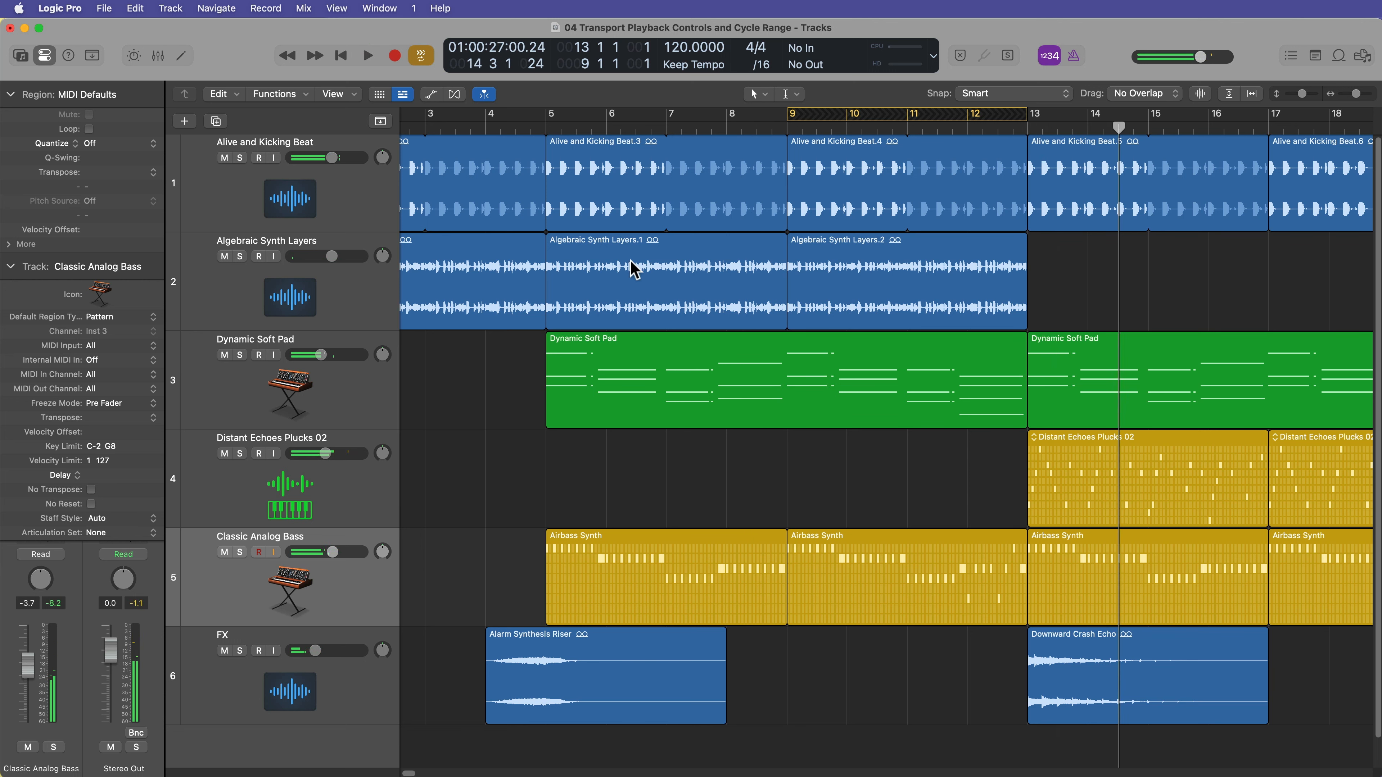
{"action": "left_click", "coordinate": [634, 270]}
{"action": "key", "text": "super+u"}
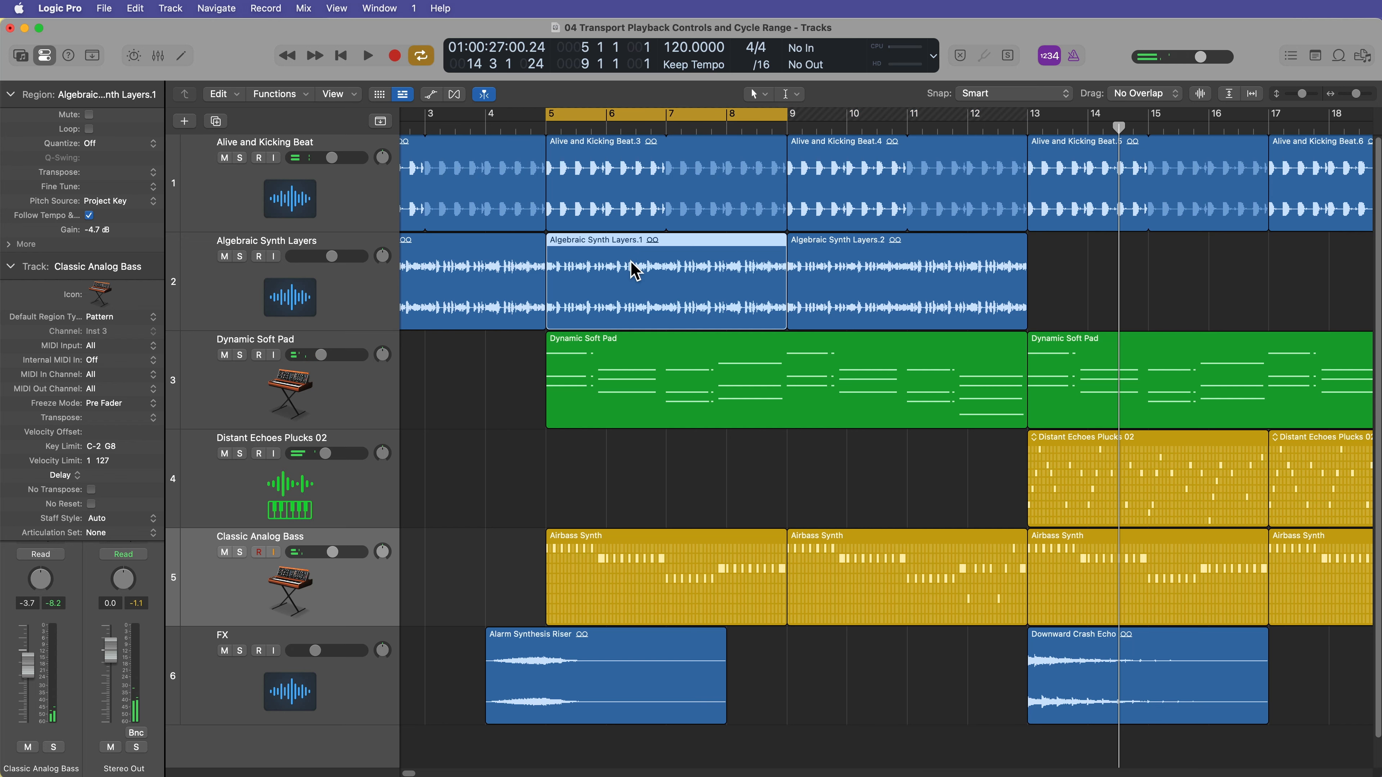
{"action": "left_click", "coordinate": [662, 114], "text": "super"}
{"action": "scroll", "coordinate": [627, 235], "scroll_direction": "left", "scroll_amount": 3}
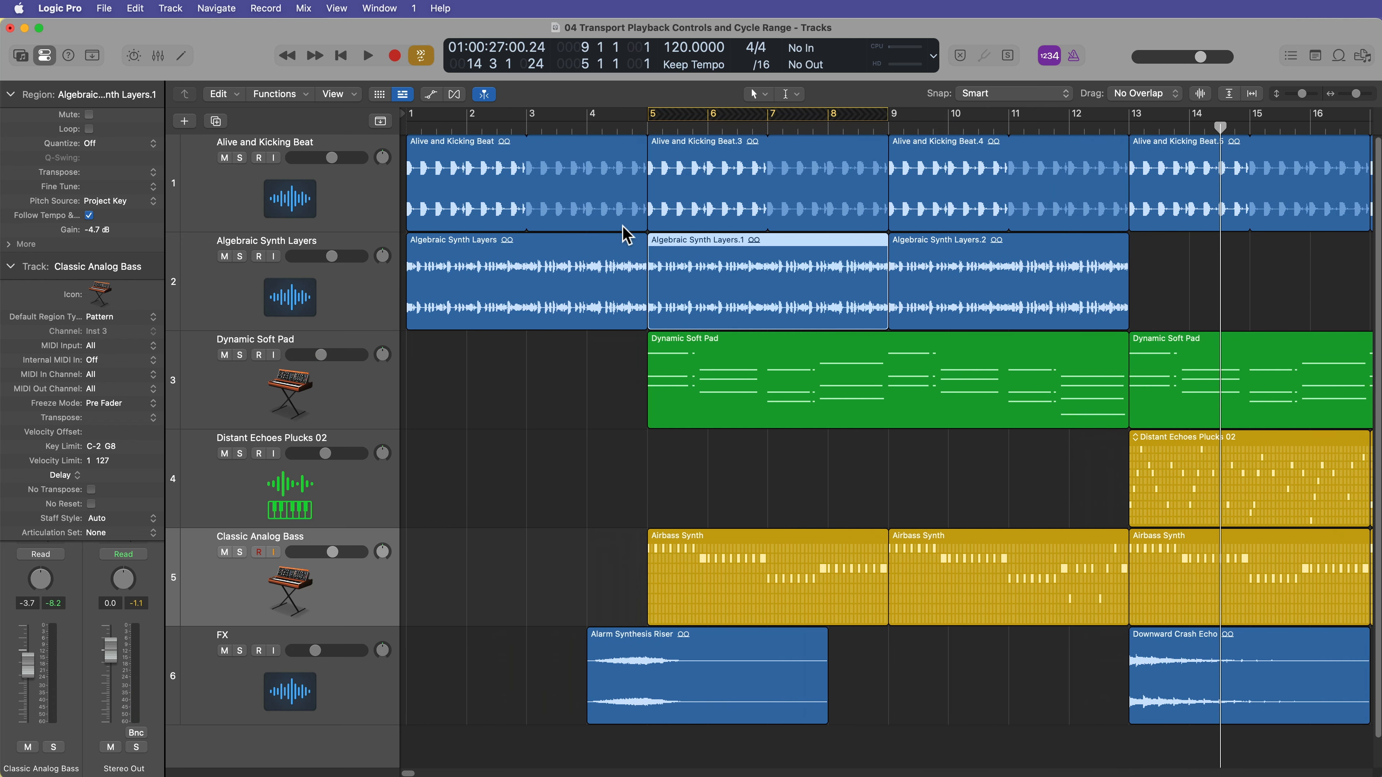
Step: Play from bar 4 with nothing selected so playback jumps over the skip cycle range, and stop after bar 10 begins
{"action": "left_click", "coordinate": [589, 128]}
{"action": "left_click", "coordinate": [530, 391]}
{"action": "key", "text": "space"}
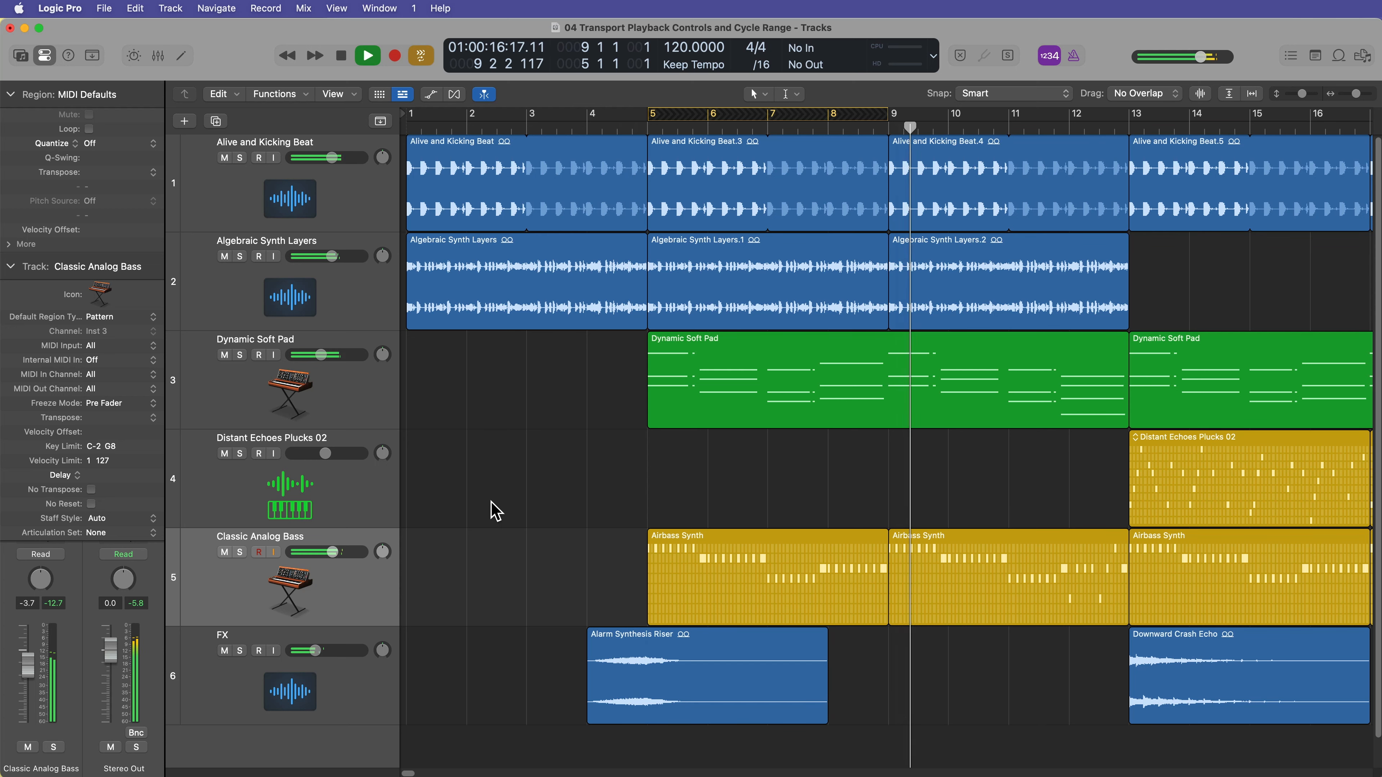
{"action": "key", "text": "space"}
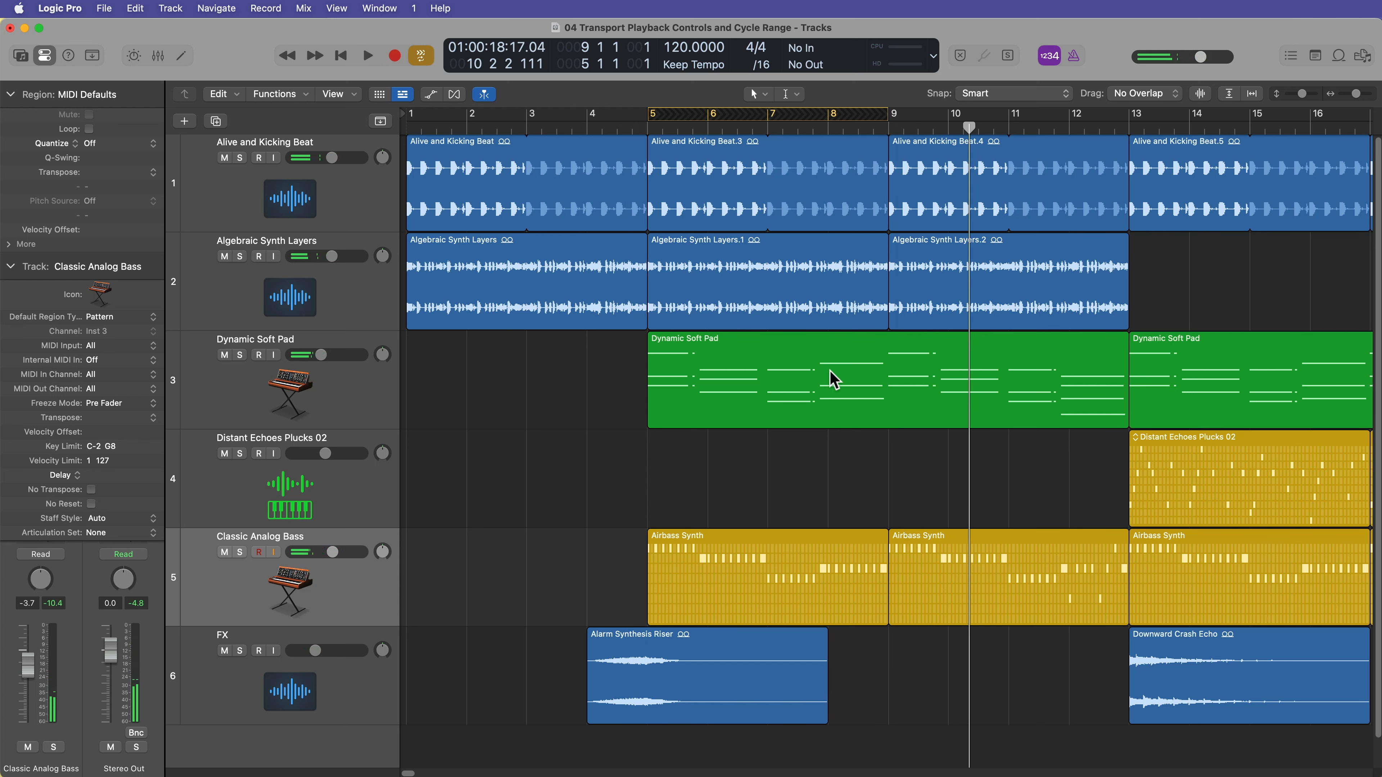
Step: Return bars 5 to 9 to normal cycle mode and enable Auto Set Locators for the cycle function
{"action": "left_click", "coordinate": [797, 115]}
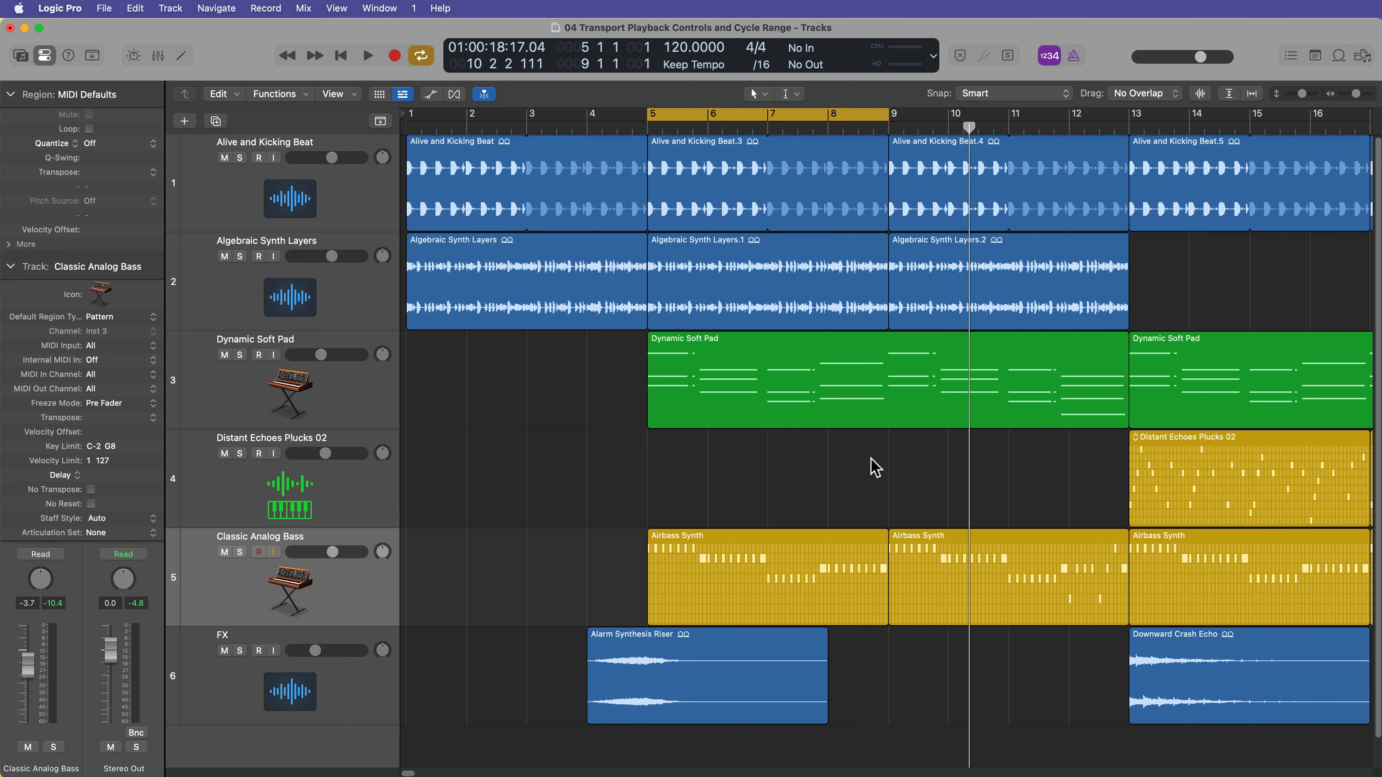
{"action": "key", "text": "super+Left"}
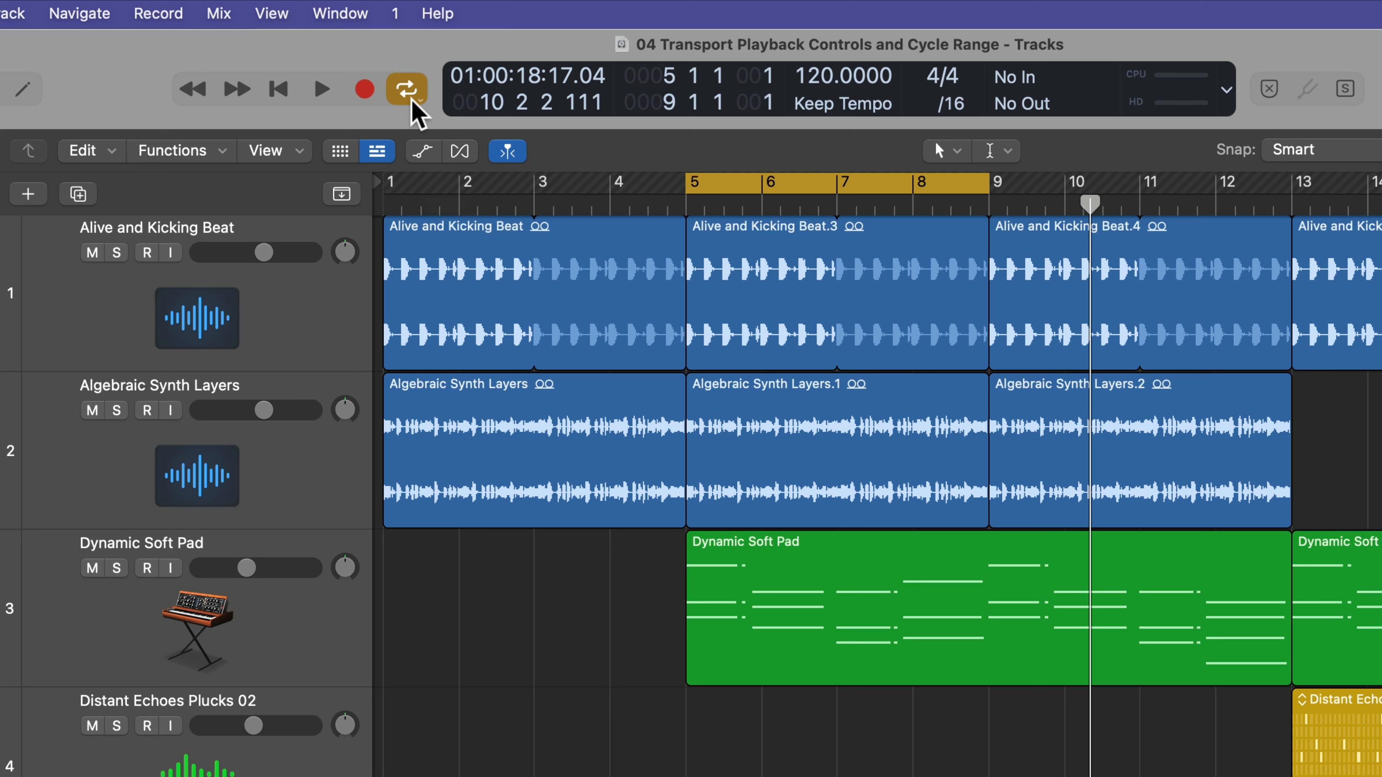
{"action": "right_click", "coordinate": [416, 111]}
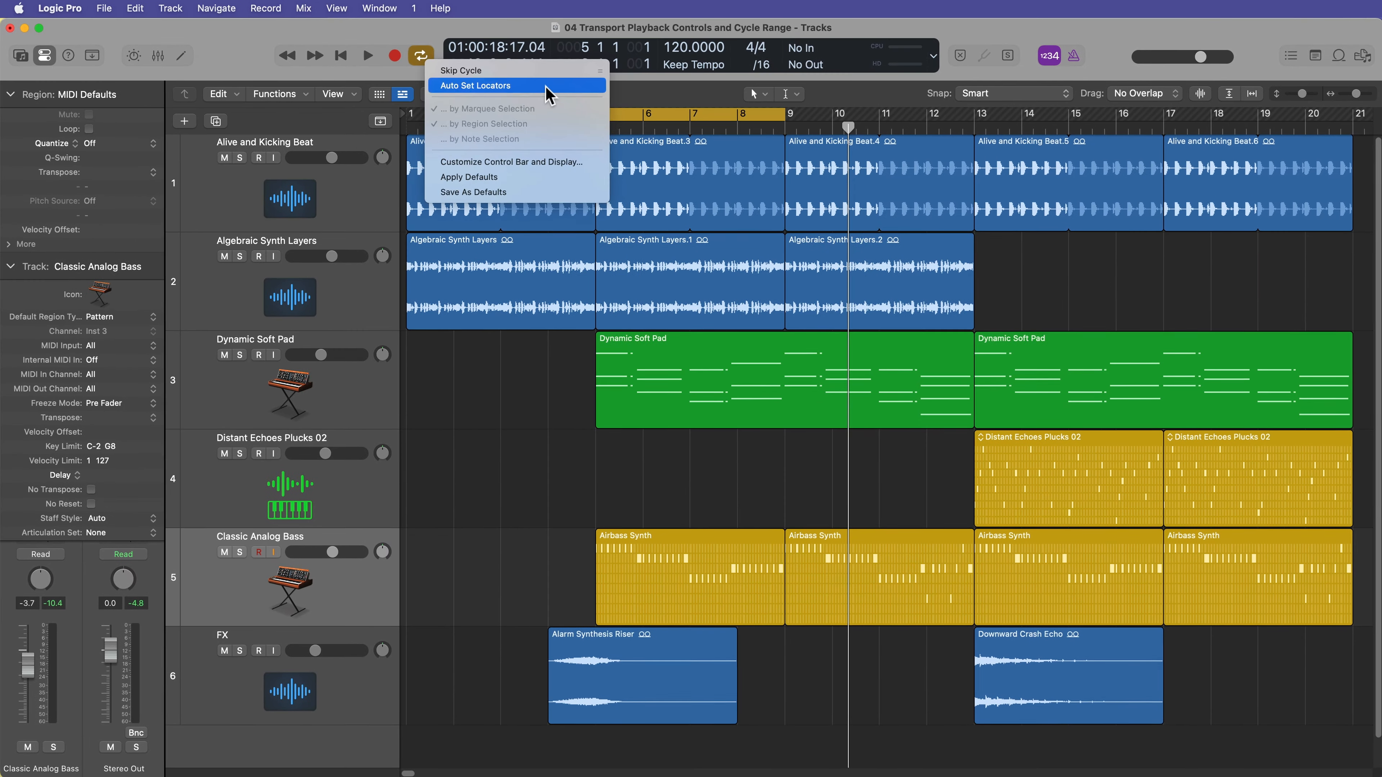
{"action": "left_click", "coordinate": [605, 141]}
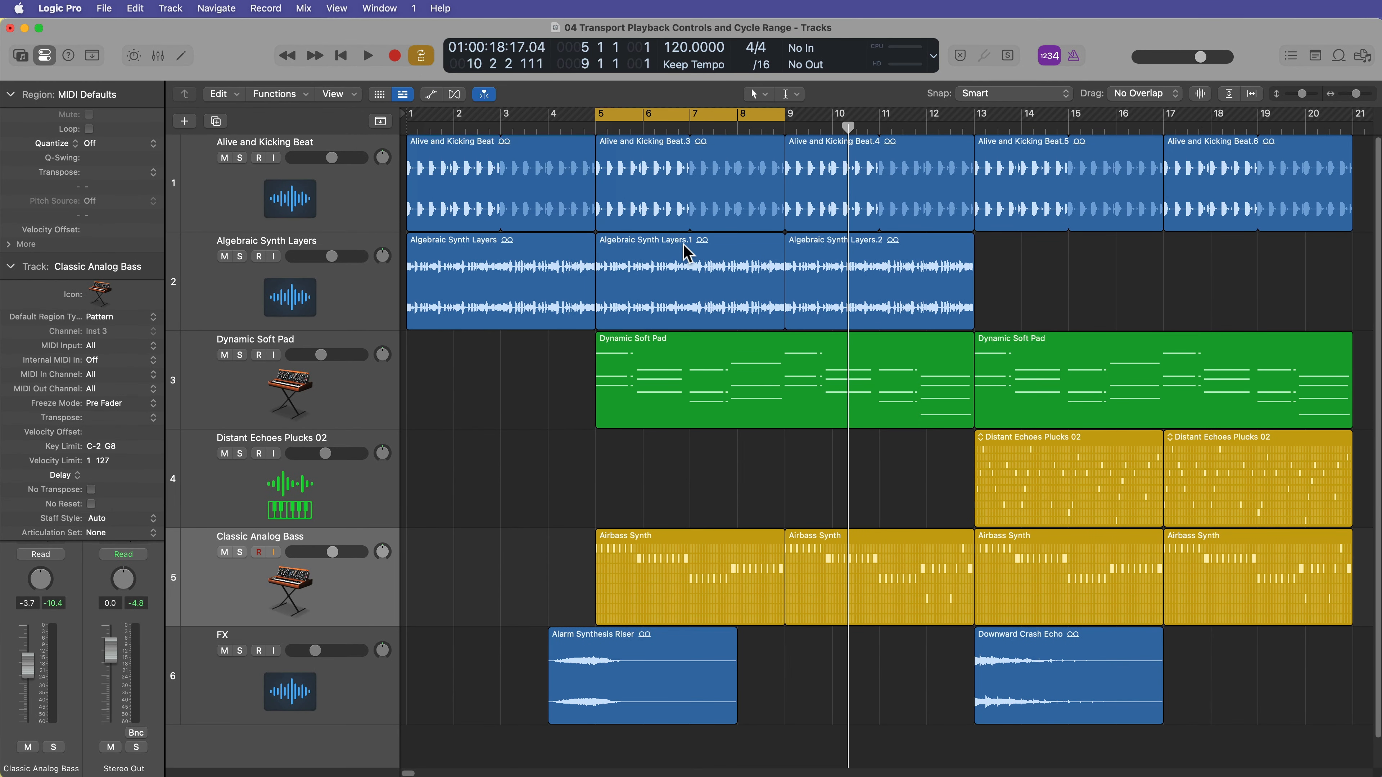
Step: Select different regions one after another, ending on Alive and Kicking Beat.5, so the cycle range follows each selection
{"action": "left_click", "coordinate": [1064, 393]}
{"action": "left_click", "coordinate": [866, 320]}
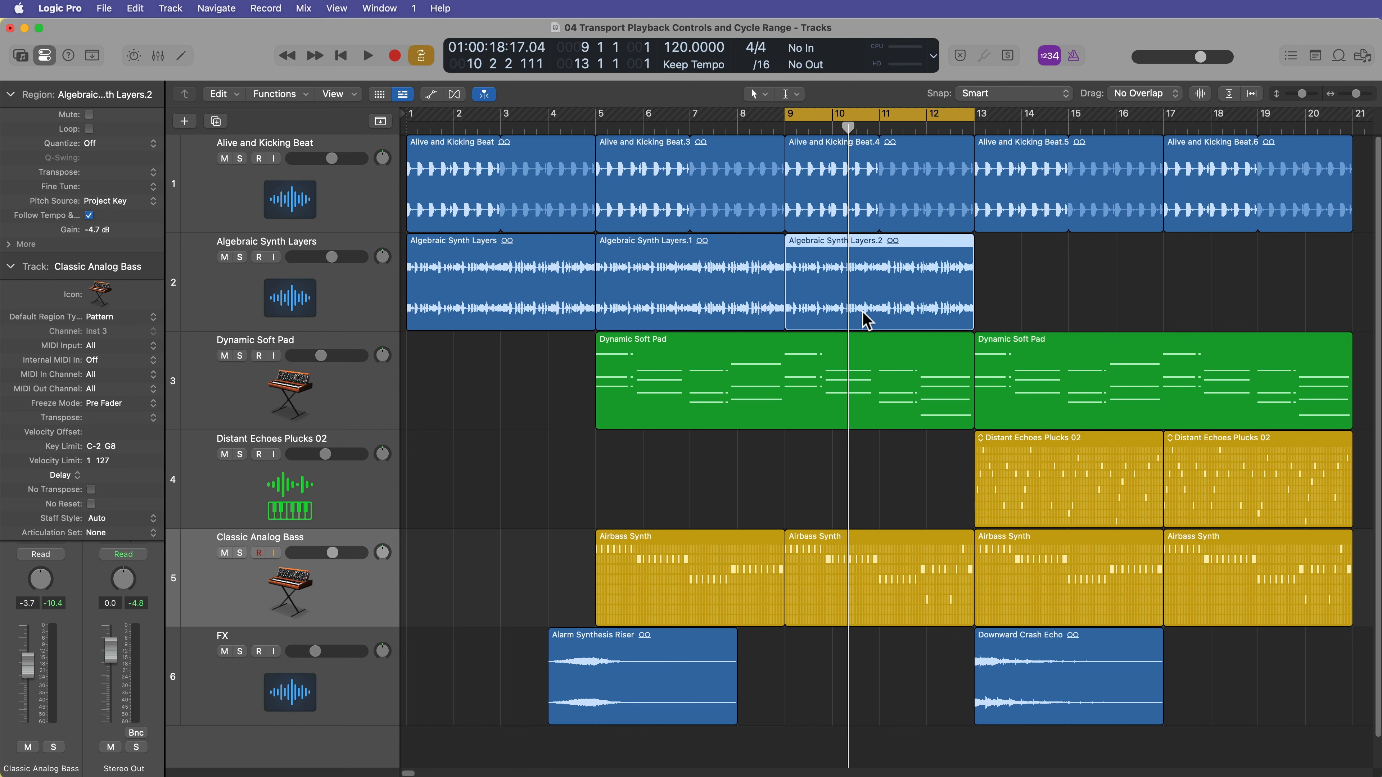
{"action": "left_click", "coordinate": [478, 296]}
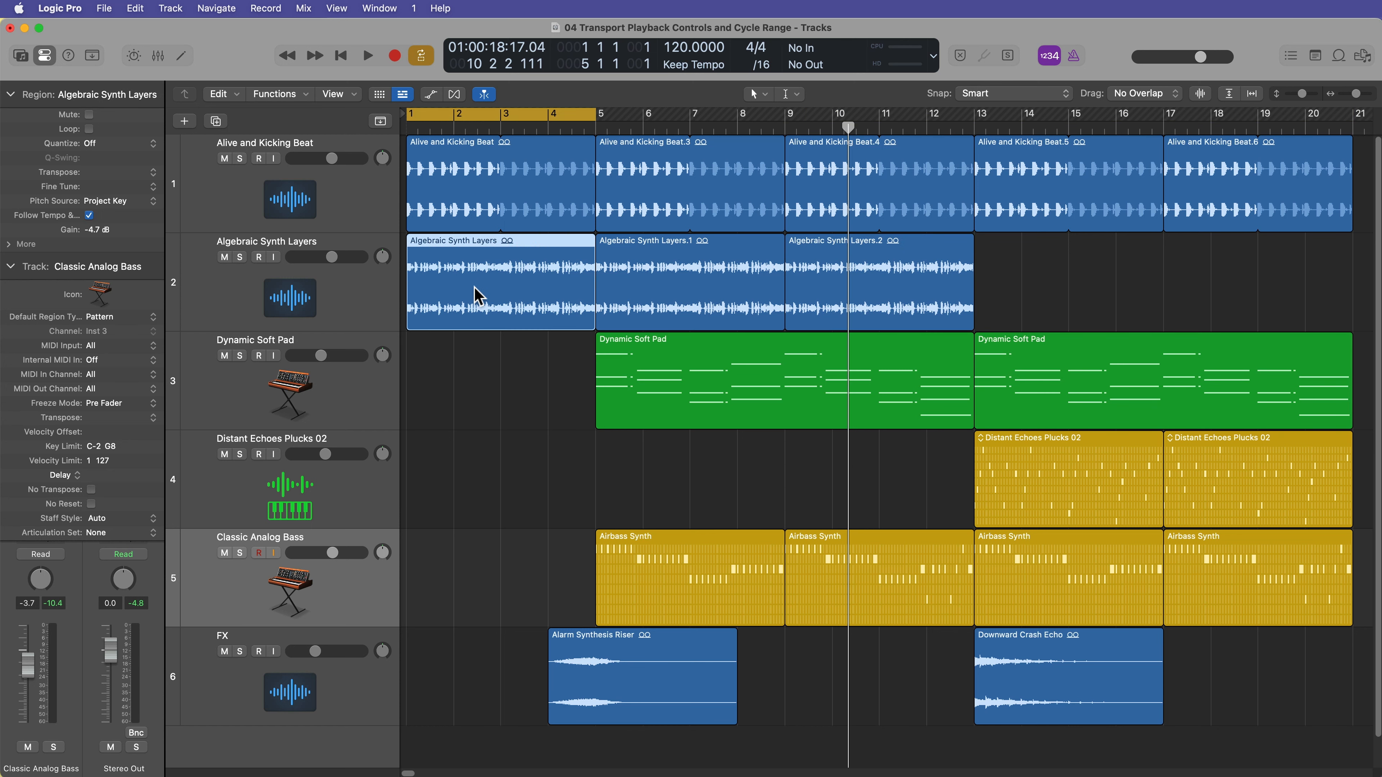
{"action": "left_click", "coordinate": [642, 272]}
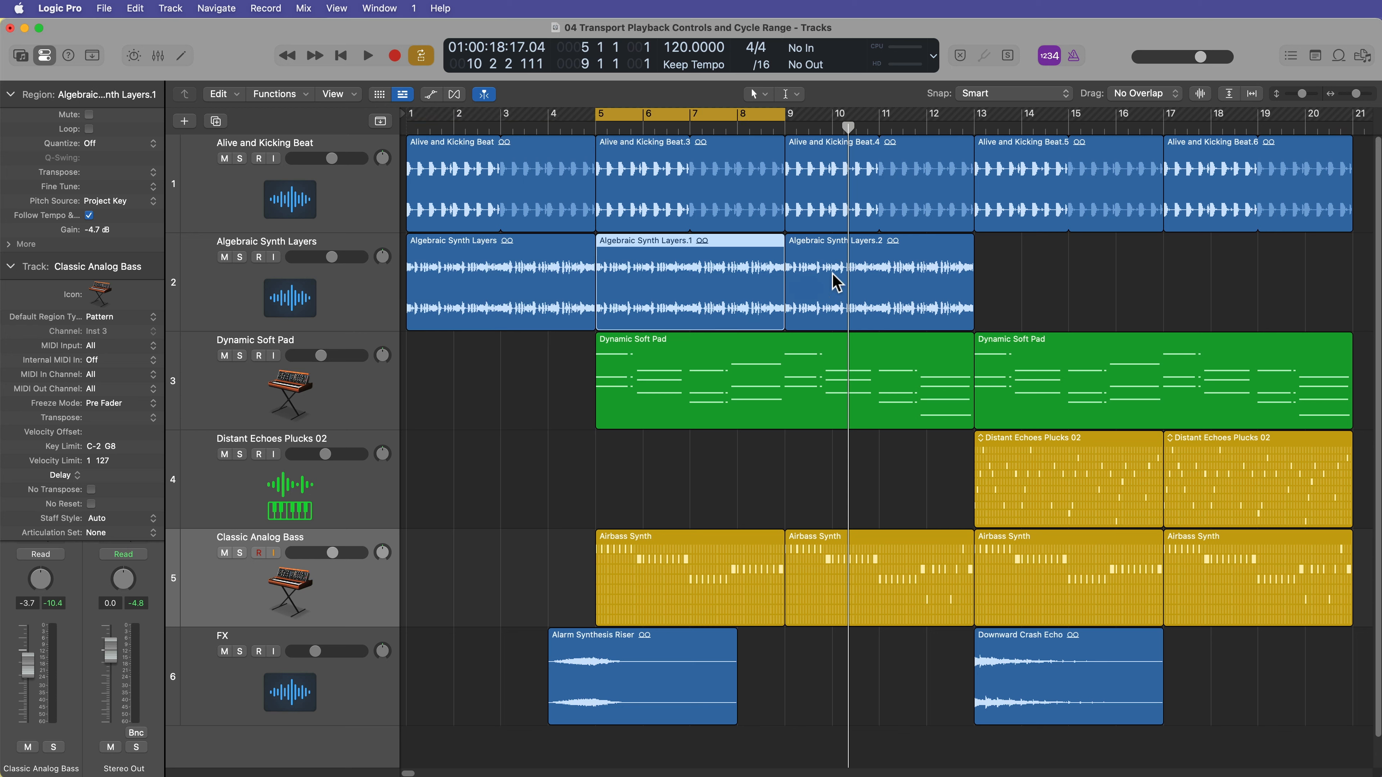
{"action": "left_click", "coordinate": [880, 282]}
{"action": "left_click", "coordinate": [1028, 184]}
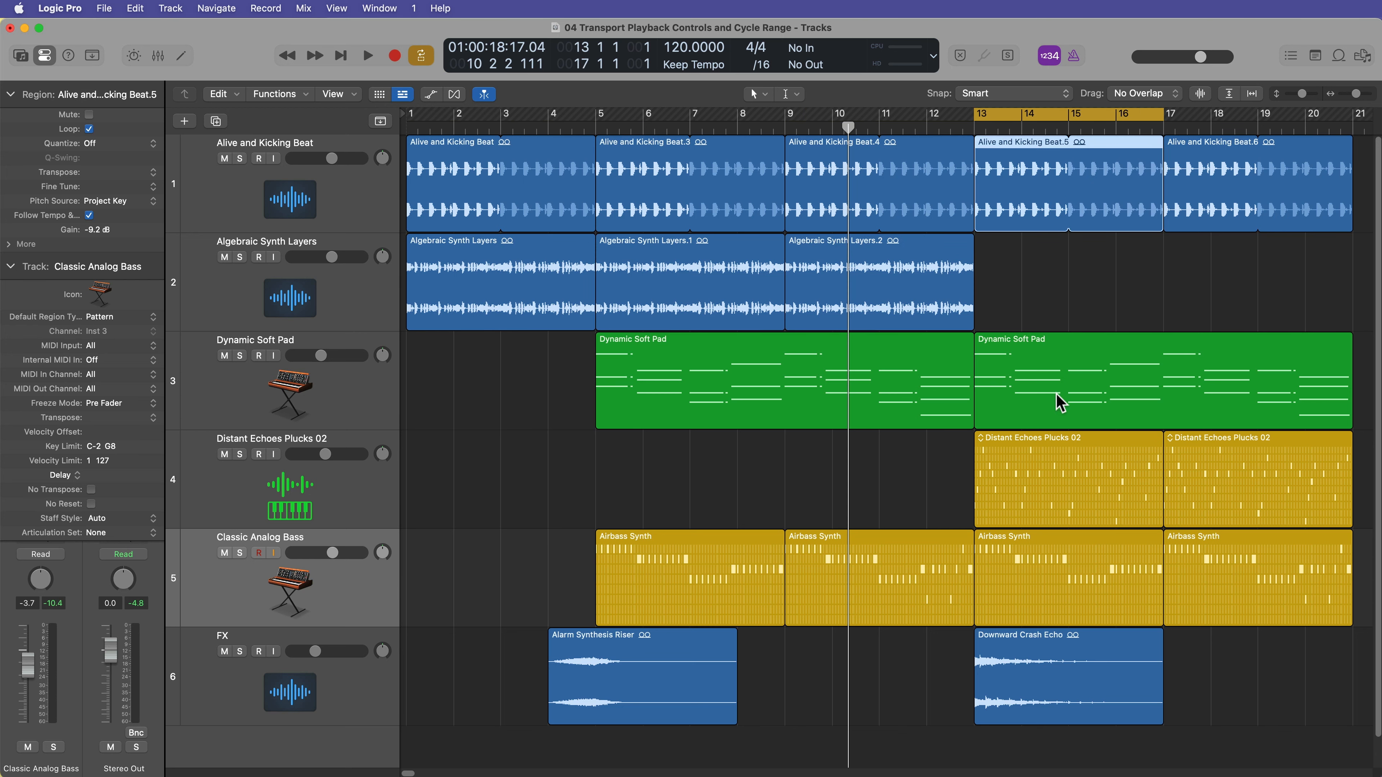
Step: Start playback from the Distant Echoes Plucks 02 region at bar 17, select Dynamic Soft Pad, Algebraic Synth Layers and Alive and Kicking Beat.4 in turn, and deselect
{"action": "left_click", "coordinate": [1229, 469]}
{"action": "key", "text": "space"}
{"action": "left_click", "coordinate": [749, 407]}
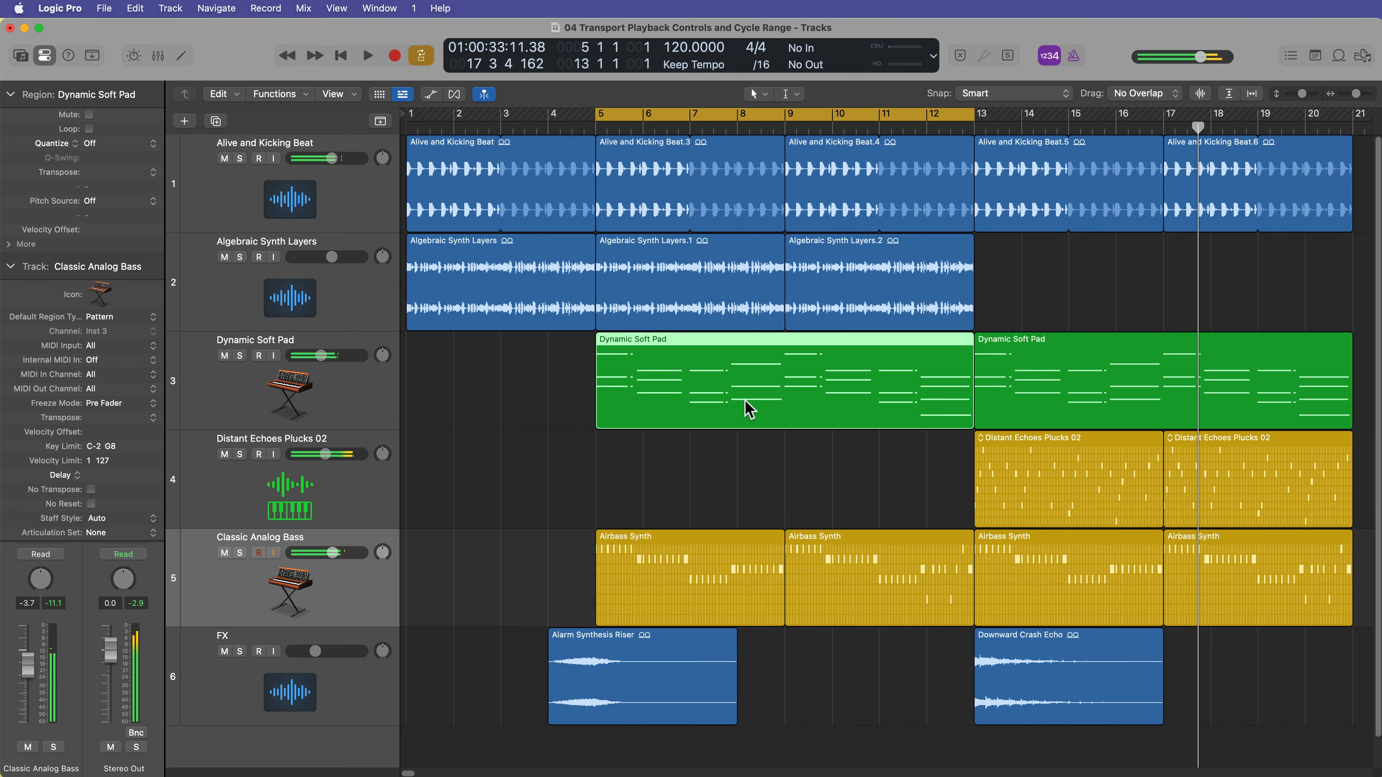
{"action": "left_click", "coordinate": [512, 326]}
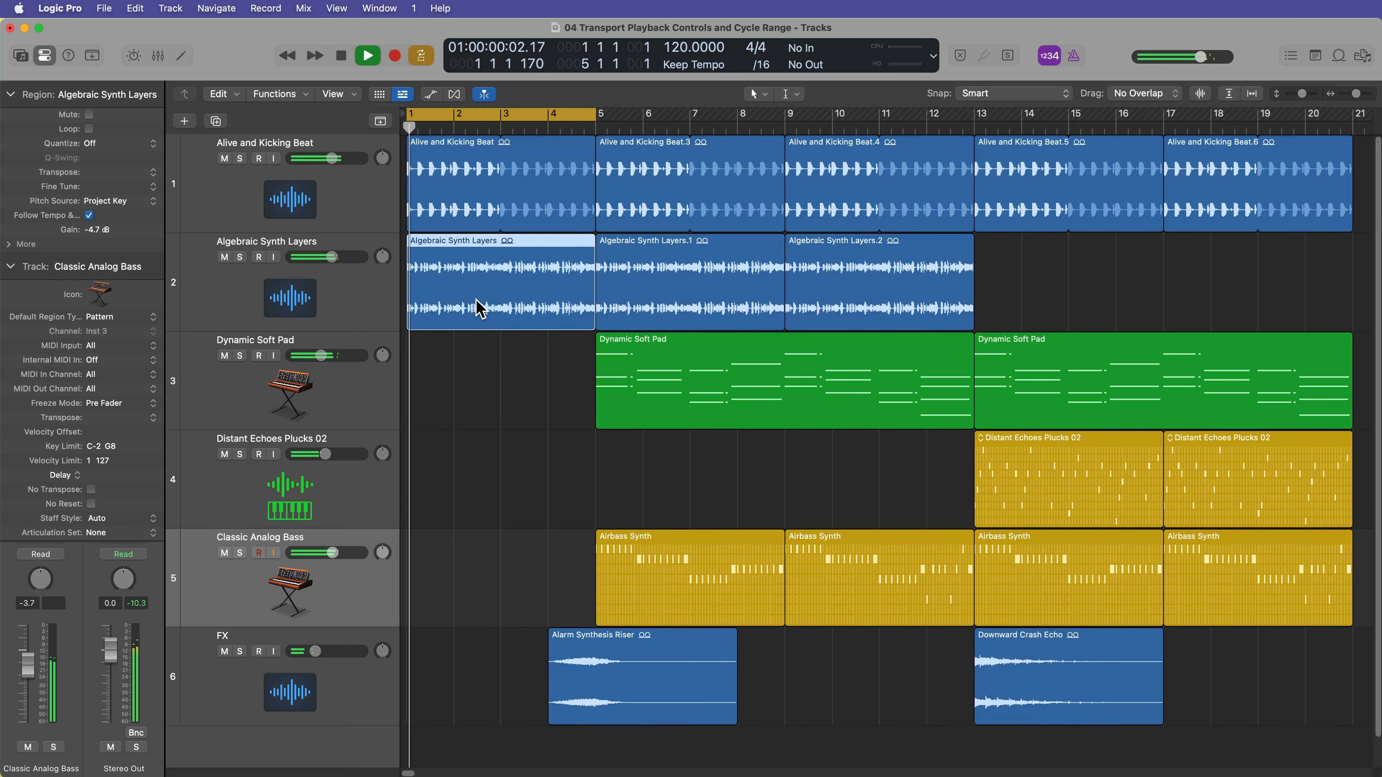
{"action": "left_click", "coordinate": [821, 210]}
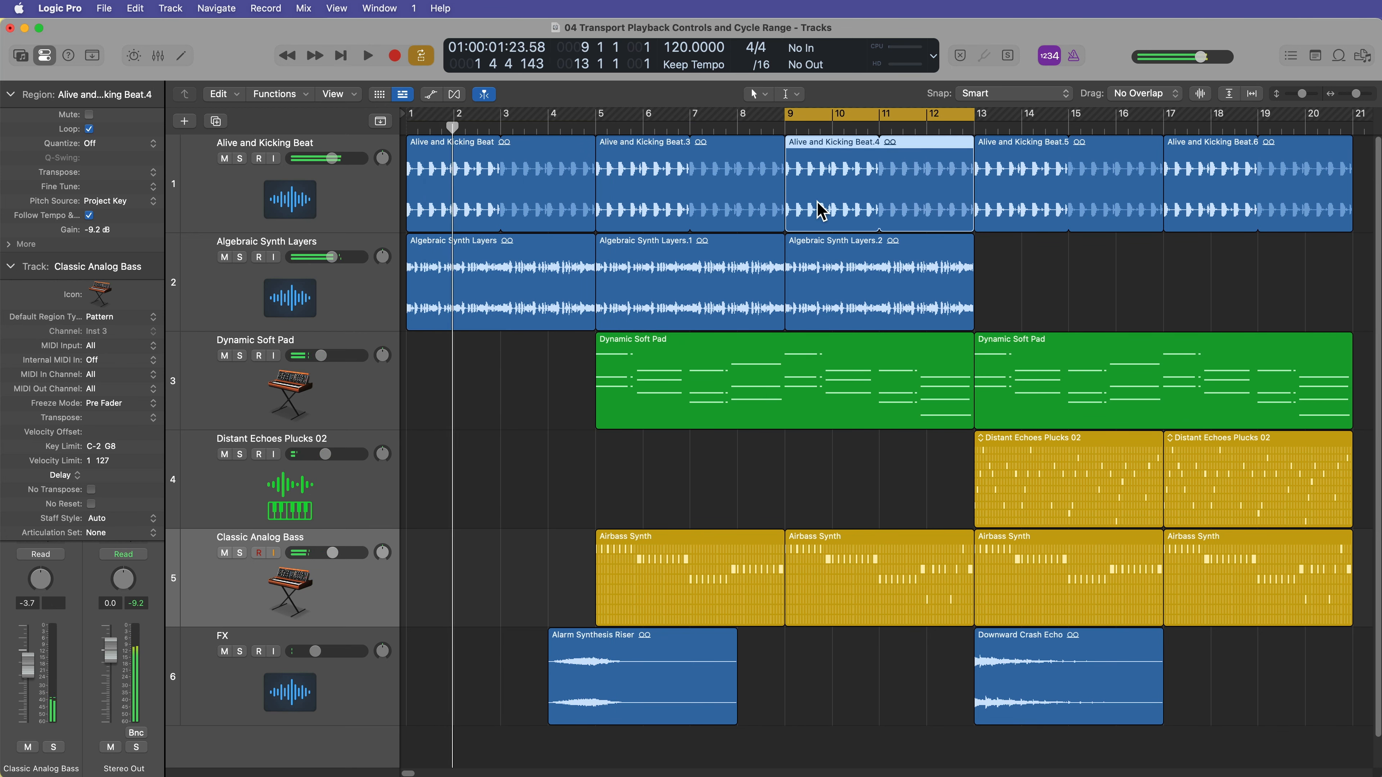
{"action": "left_click", "coordinate": [1088, 268]}
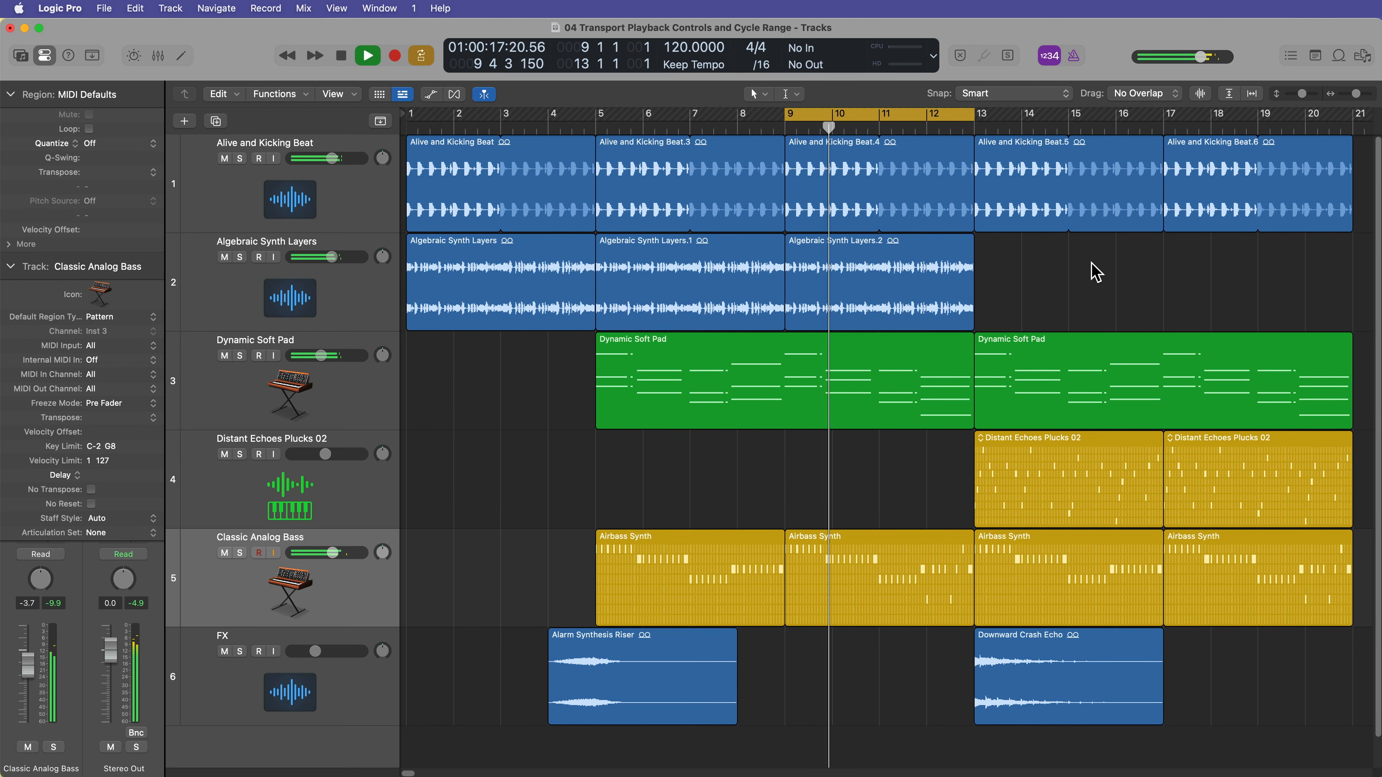
Step: Stop playback and return the playhead to bar 1 with the cycle range turned off
{"action": "key", "text": "space"}
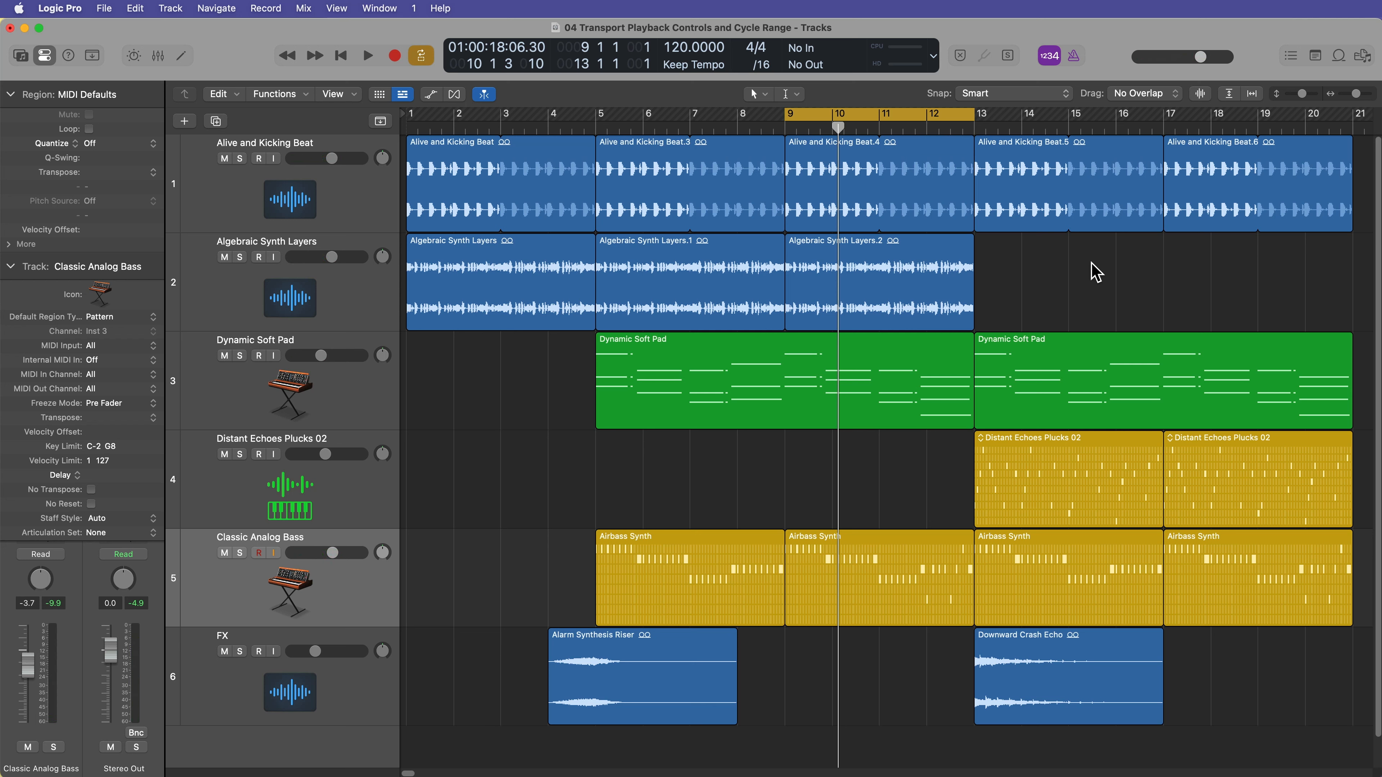
{"action": "key", "text": "c"}
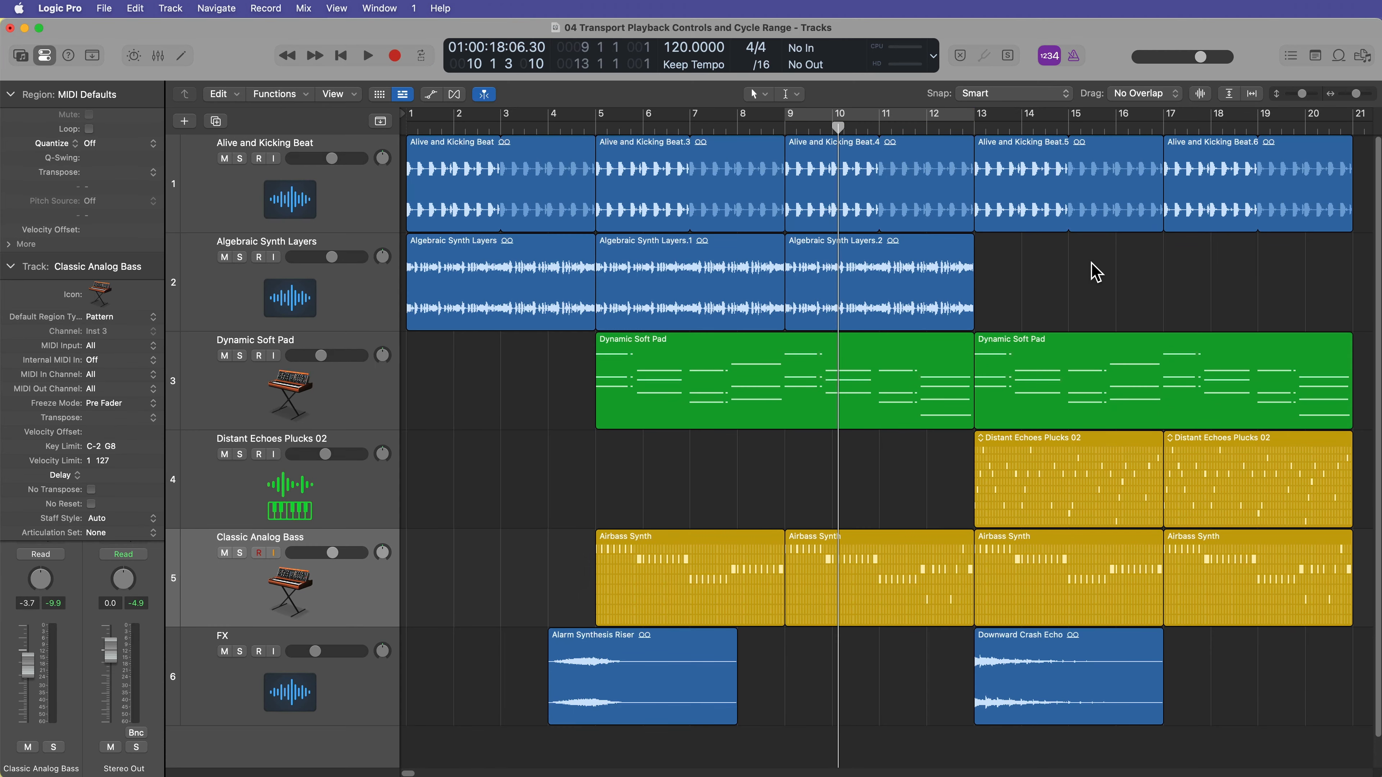
{"action": "key", "text": "Return"}
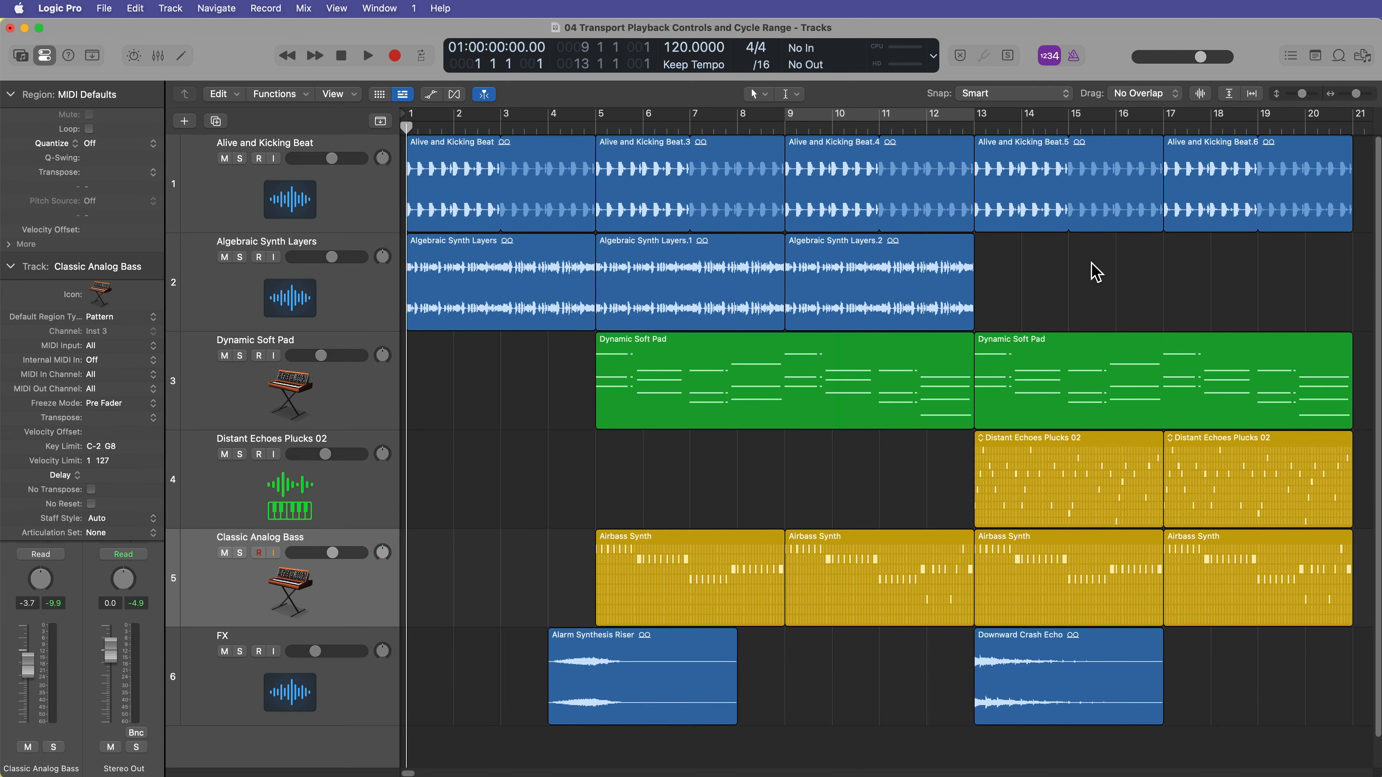